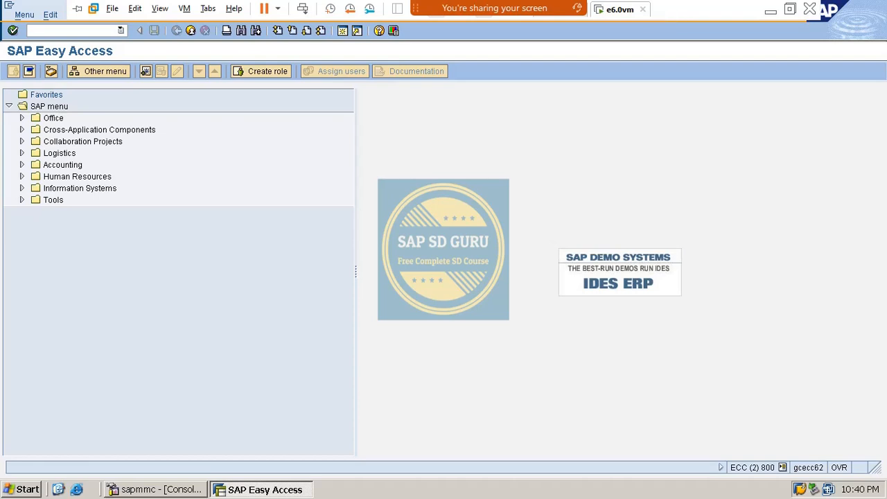
- Start annotating the shared screen with the green Pencil tool and handwrite "Freight" in the empty area beside the menu tree
mouse_move(570, 9)
click(734, 26)
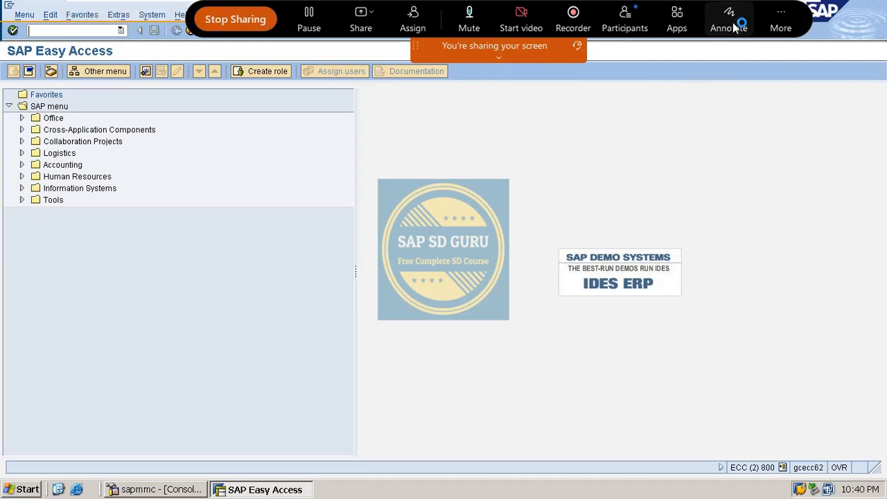
click(52, 267)
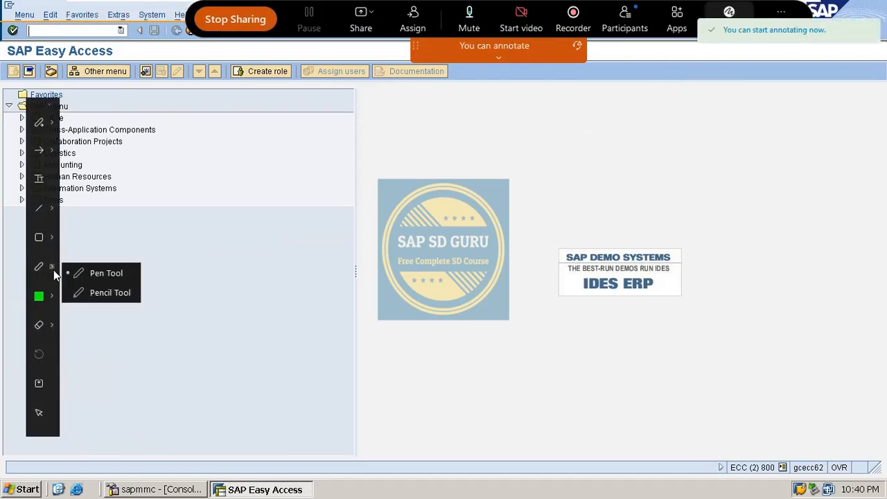
click(94, 291)
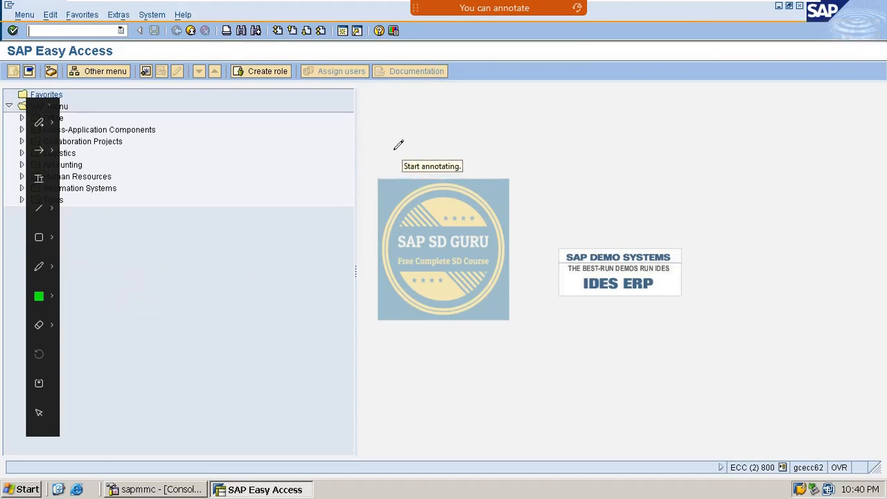
mouse_move(389, 131)
mouse_down()
mouse_move(396, 167)
mouse_move(411, 126)
mouse_move(442, 156)
mouse_move(448, 128)
mouse_move(479, 153)
mouse_move(480, 136)
mouse_move(500, 158)
mouse_move(514, 144)
mouse_move(530, 159)
mouse_up()
click(463, 124)
mouse_move(530, 127)
mouse_down()
mouse_move(547, 159)
mouse_move(543, 138)
mouse_move(512, 147)
mouse_move(528, 137)
mouse_up()
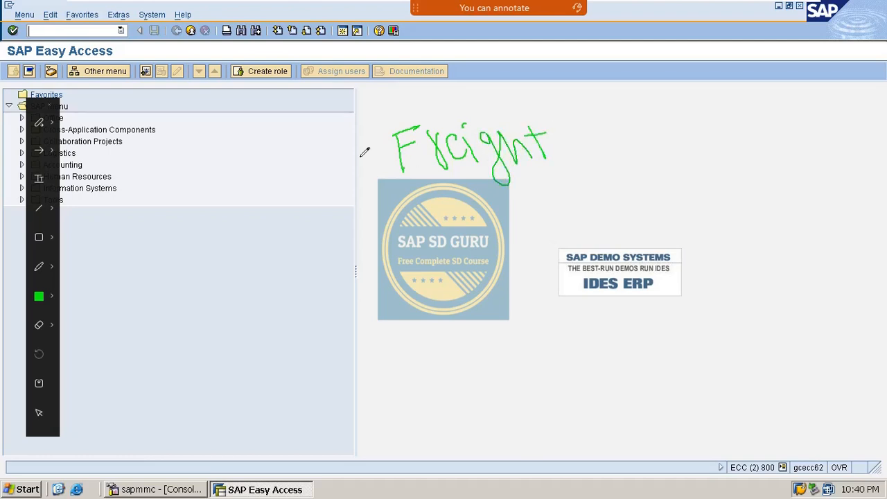
- Handwrite "Insurance", "Packing" and "Loading ch" below Freight, with an arrow in front of each of the four list entries
mouse_move(351, 159)
mouse_down()
mouse_move(384, 160)
mouse_move(376, 173)
mouse_up()
mouse_move(369, 218)
mouse_down()
mouse_move(407, 218)
mouse_move(390, 233)
mouse_move(419, 209)
mouse_move(427, 227)
mouse_move(418, 222)
mouse_move(440, 230)
mouse_move(474, 216)
mouse_move(481, 226)
mouse_move(501, 209)
mouse_move(541, 223)
mouse_move(552, 211)
mouse_move(586, 227)
mouse_move(613, 203)
mouse_move(679, 243)
mouse_up()
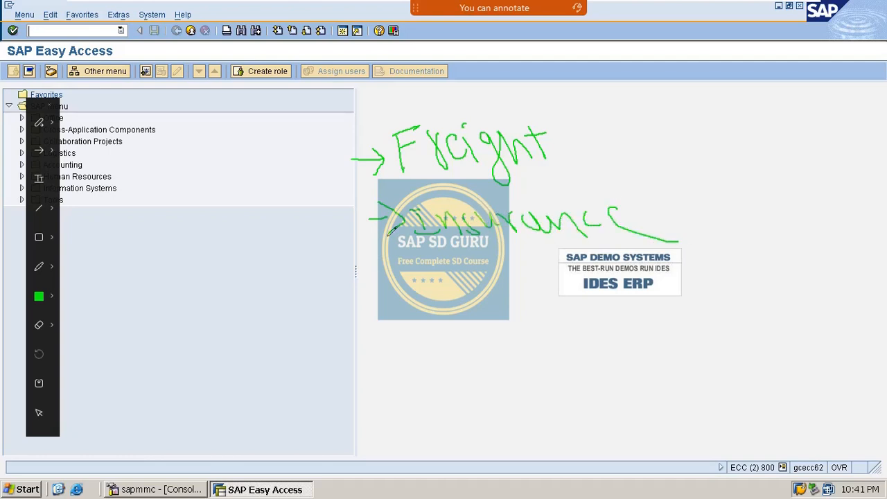
mouse_move(385, 275)
mouse_down()
mouse_move(425, 279)
mouse_move(422, 296)
mouse_up()
mouse_move(457, 284)
mouse_down()
mouse_move(473, 307)
mouse_move(477, 285)
mouse_move(487, 305)
mouse_move(525, 283)
mouse_move(551, 307)
mouse_move(531, 289)
mouse_move(545, 280)
mouse_move(580, 306)
mouse_move(587, 301)
mouse_move(582, 329)
mouse_up()
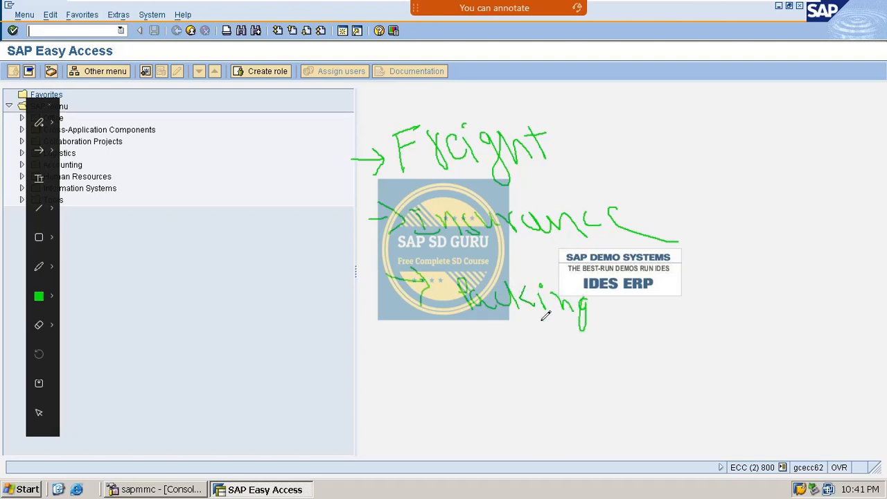
drag(405, 355, 431, 355)
drag(431, 354, 427, 373)
mouse_move(459, 348)
mouse_down()
mouse_move(481, 365)
mouse_move(568, 358)
mouse_move(563, 352)
mouse_move(614, 362)
mouse_move(617, 396)
mouse_up()
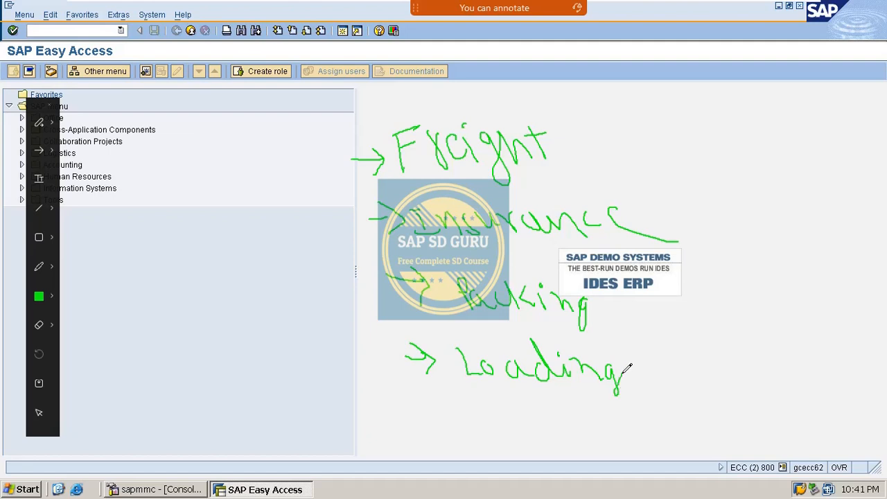
mouse_move(658, 362)
mouse_down()
mouse_move(672, 345)
mouse_move(693, 364)
mouse_up()
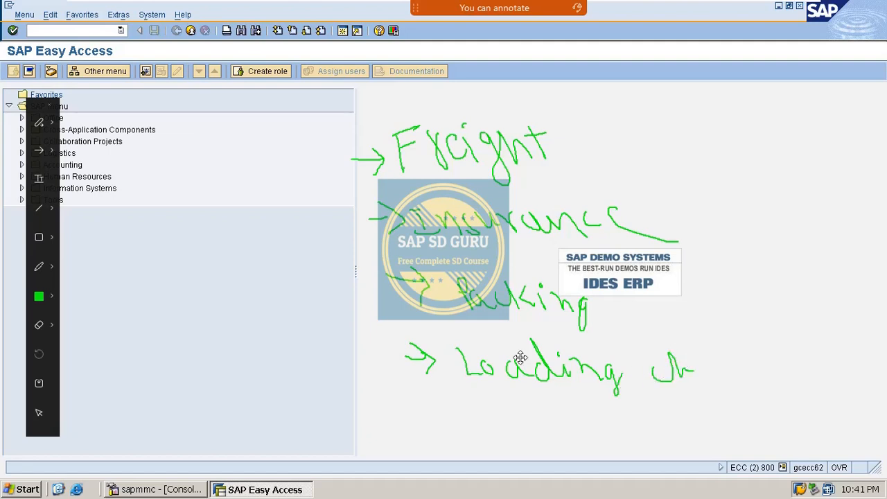
- Bracket the handwritten list on both sides, tick Freight, and add the underlined label "Surcharges" beside the list
mouse_move(691, 129)
mouse_down()
mouse_move(701, 189)
mouse_move(748, 267)
mouse_move(728, 385)
mouse_up()
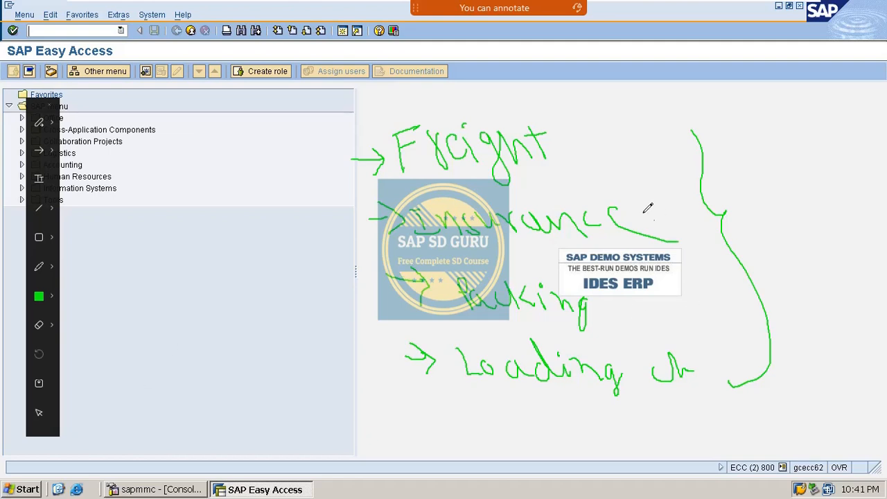
drag(591, 136, 641, 125)
mouse_move(339, 131)
mouse_down()
mouse_move(333, 149)
mouse_move(385, 313)
mouse_move(460, 377)
mouse_up()
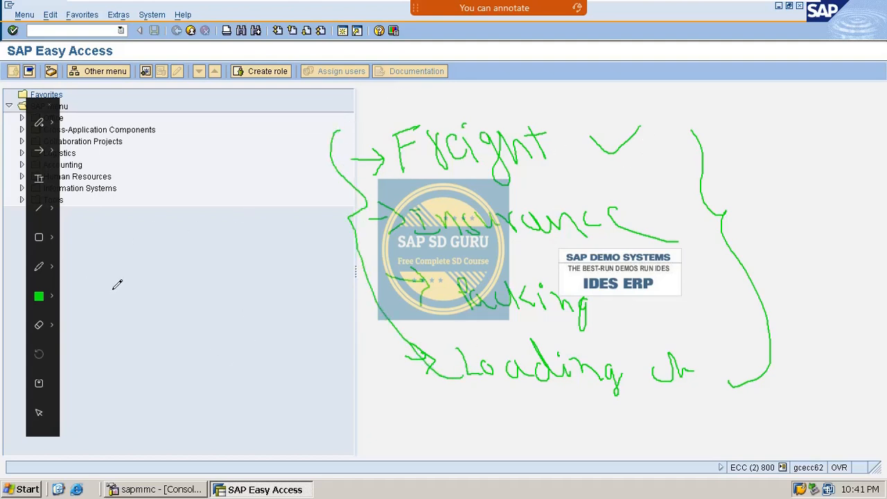
mouse_move(111, 289)
mouse_down()
mouse_move(131, 326)
mouse_move(109, 313)
mouse_move(173, 303)
mouse_move(195, 316)
mouse_move(179, 281)
mouse_move(202, 310)
mouse_up()
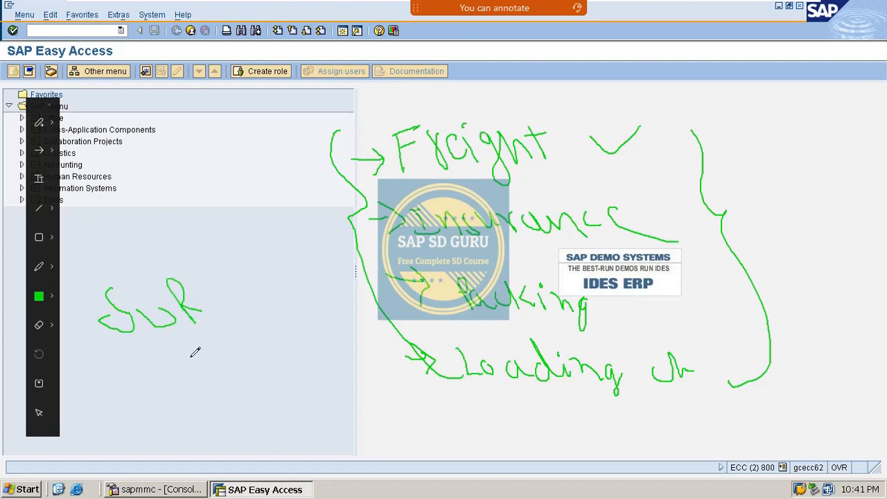
mouse_move(191, 346)
mouse_down()
mouse_move(205, 340)
mouse_move(260, 363)
mouse_move(253, 346)
mouse_move(273, 337)
mouse_move(319, 388)
mouse_move(343, 328)
mouse_up()
mouse_move(258, 403)
mouse_down()
mouse_move(315, 388)
mouse_move(333, 393)
mouse_up()
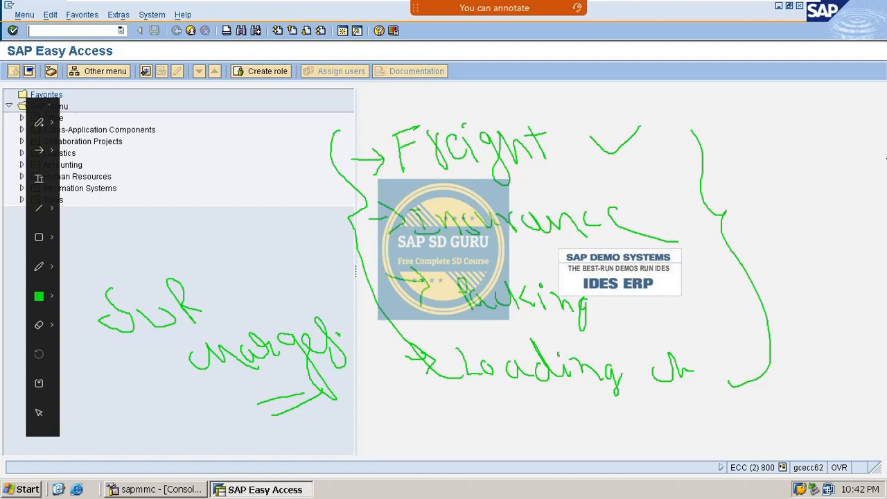
- Draw an arrow from Freight to the handwritten condition type "KF00" and underline it twice
mouse_move(676, 161)
mouse_down()
mouse_move(704, 153)
mouse_move(708, 163)
mouse_up()
mouse_move(735, 125)
mouse_down()
mouse_move(746, 164)
mouse_move(739, 149)
mouse_move(763, 162)
mouse_up()
mouse_move(787, 135)
mouse_down()
mouse_move(785, 159)
mouse_move(784, 138)
mouse_move(777, 147)
mouse_move(816, 132)
mouse_move(834, 147)
mouse_move(839, 132)
mouse_up()
drag(766, 187, 811, 178)
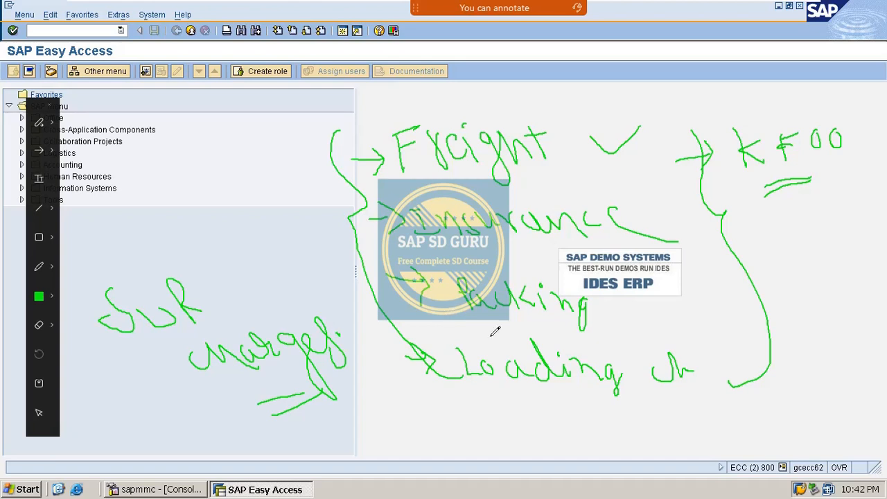
- Draw a tick mark in front of each of the four handwritten charges and a double underline below the list
drag(287, 226, 366, 220)
drag(340, 283, 392, 276)
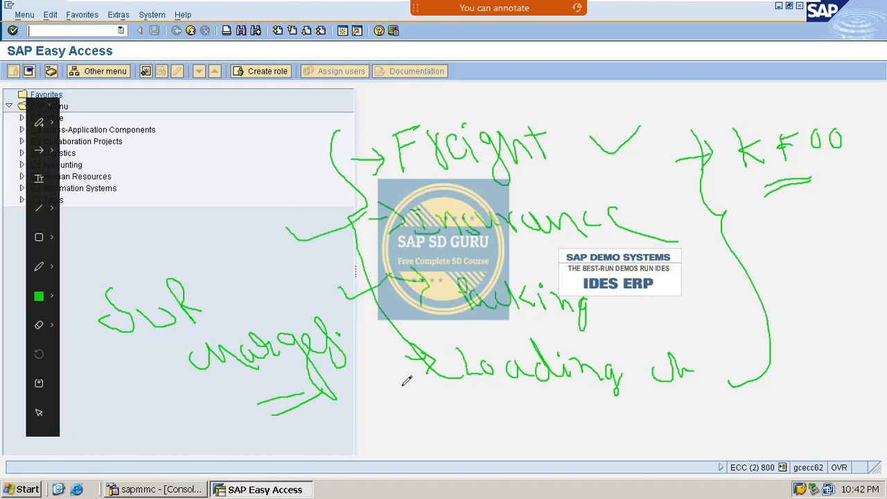
mouse_move(372, 366)
mouse_down()
mouse_move(400, 385)
mouse_move(438, 355)
mouse_up()
mouse_move(277, 164)
mouse_down()
mouse_move(310, 173)
mouse_move(325, 156)
mouse_up()
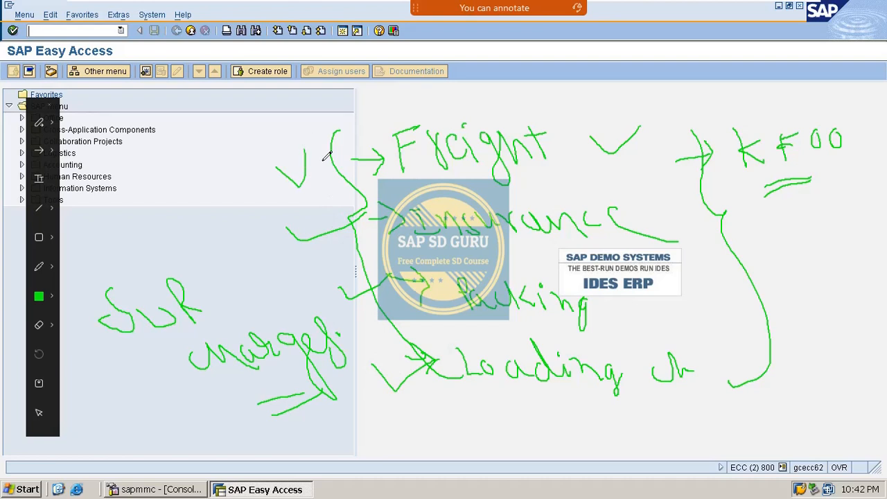
drag(457, 428, 554, 434)
drag(490, 440, 566, 449)
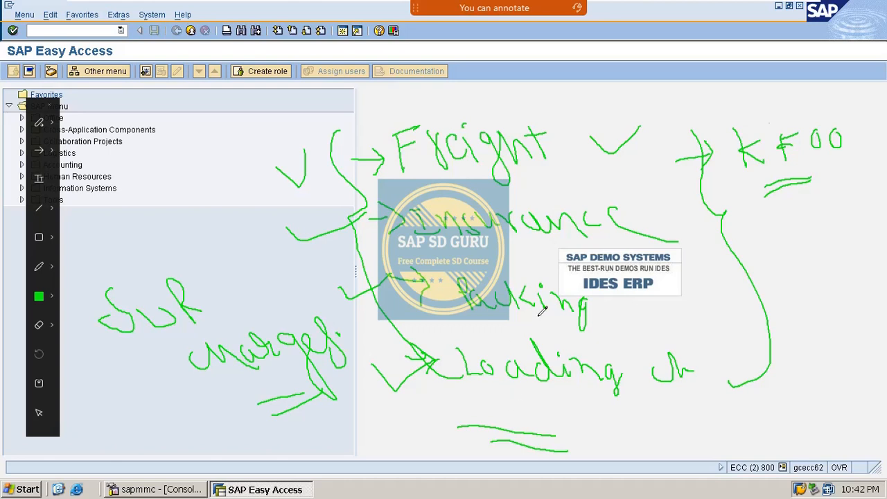
- Close the annotations and start a new condition table in Create Condition Table (Pricing Sales/Distribution), continuing to its field overview
key(Escape)
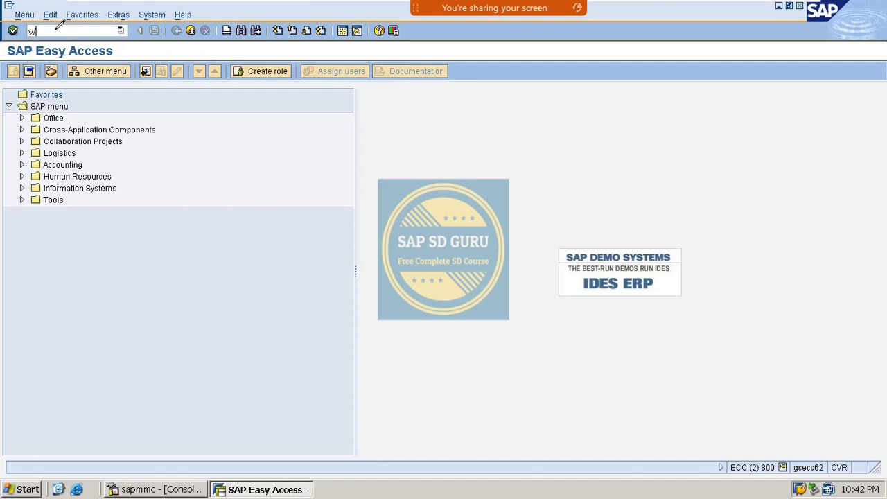
key(Return)
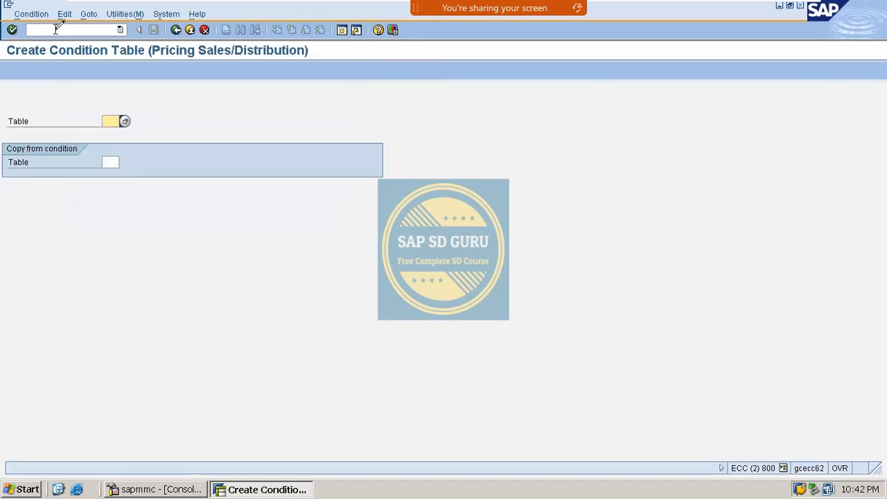
key(Return)
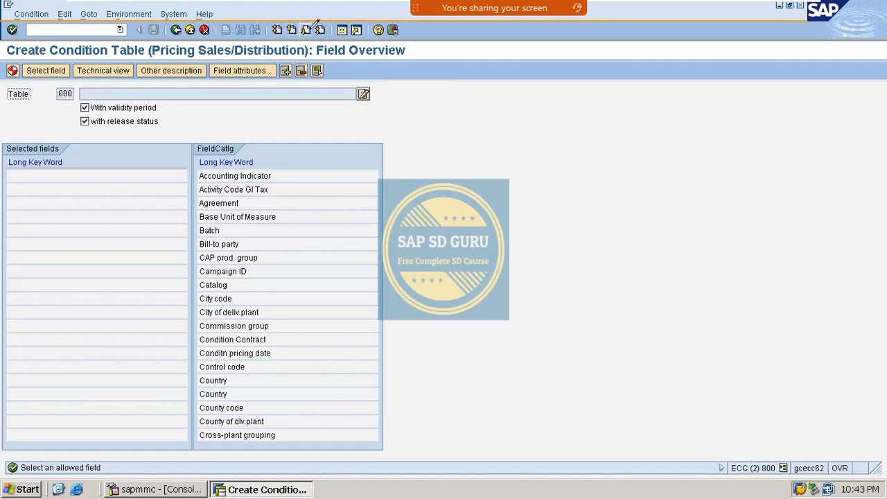
- Add Incoterms and Incoterms (Part 2) from the field catalog to the condition table's selected fields
click(309, 29)
click(309, 29)
click(307, 30)
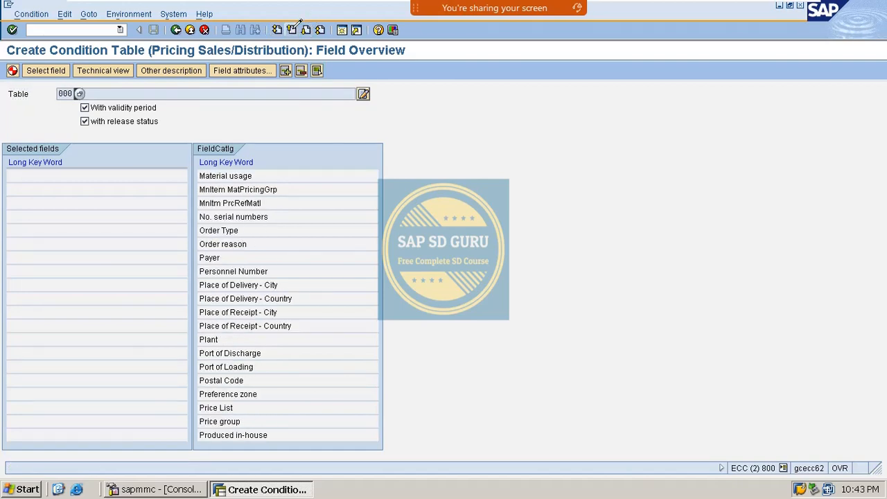
click(291, 29)
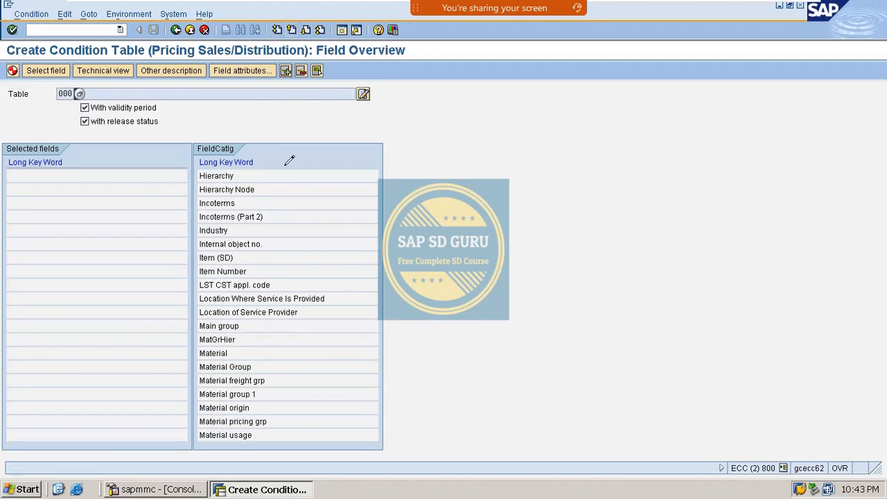
double_click(236, 203)
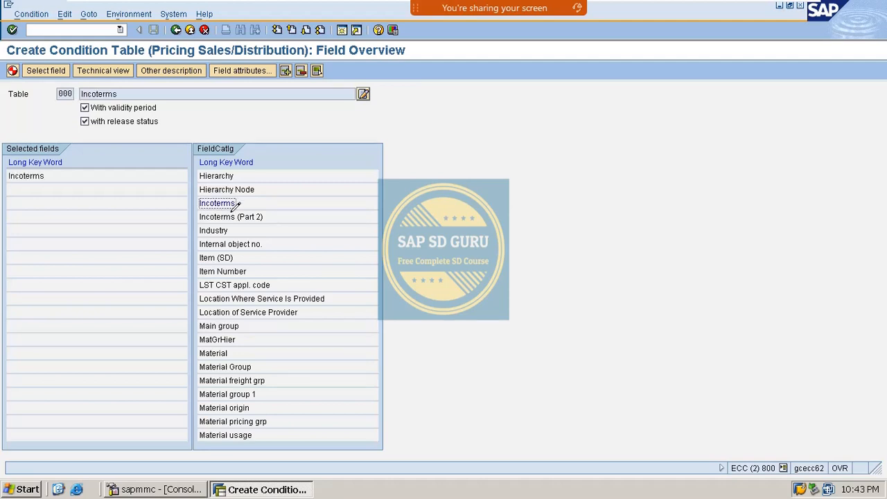
double_click(239, 216)
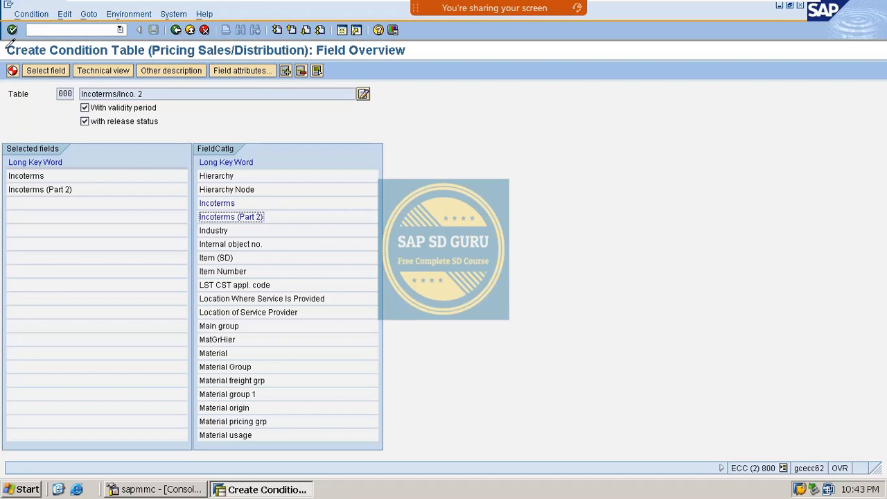
- Generate the Incoterms condition table, assigning it to package ZSD0 and workbench request ECCK900004
click(13, 70)
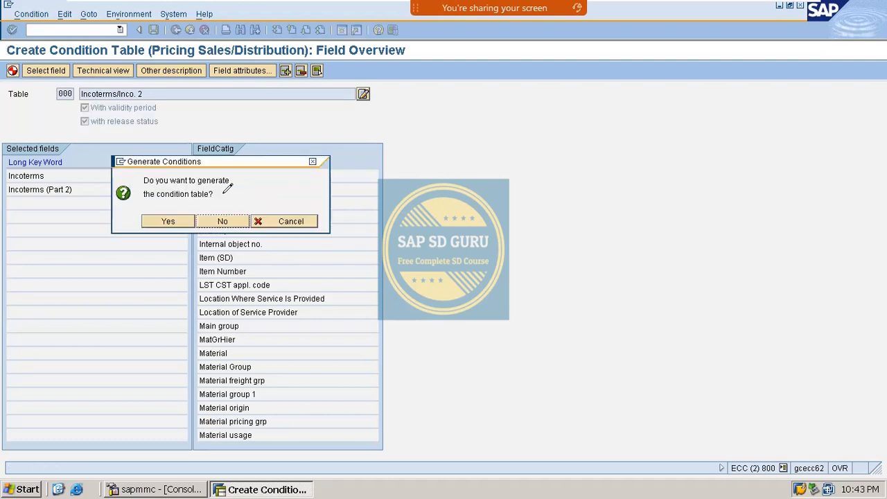
click(176, 220)
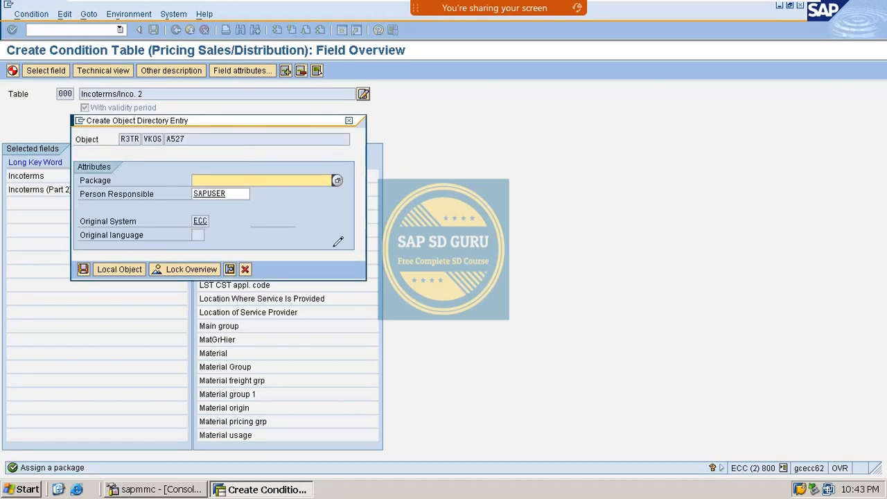
text(ZSD))
key(BackSpace)
text(0)
key(Return)
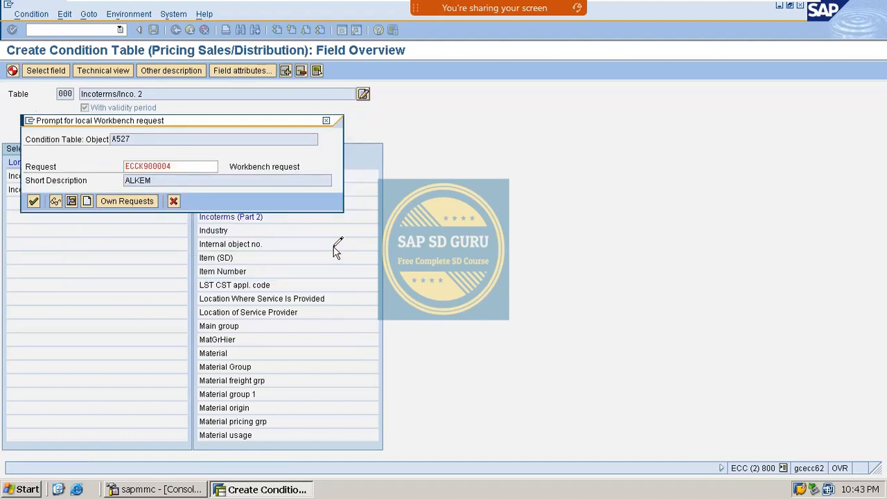
key(Return)
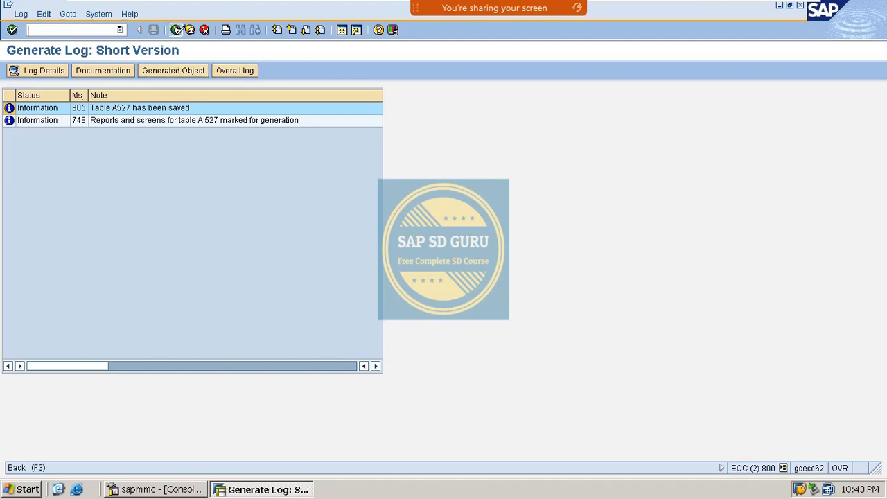
- Leave the generation log and start another pricing condition table, continuing to its field overview
click(181, 29)
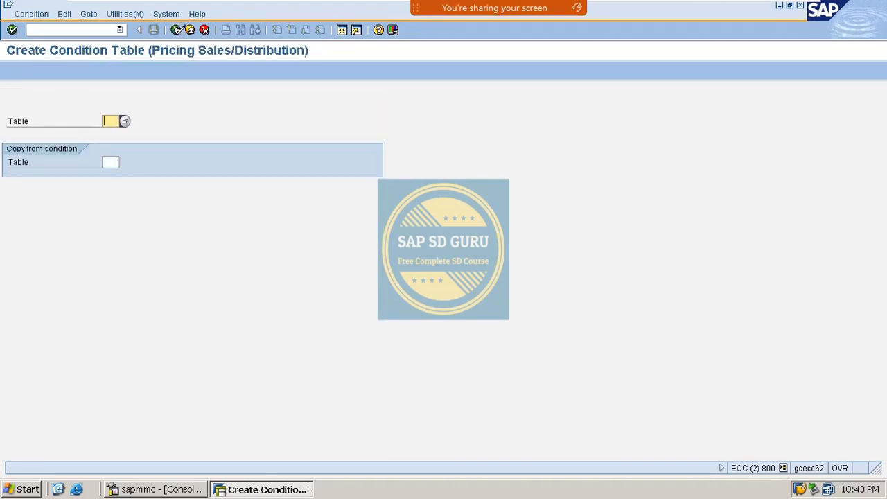
key(Return)
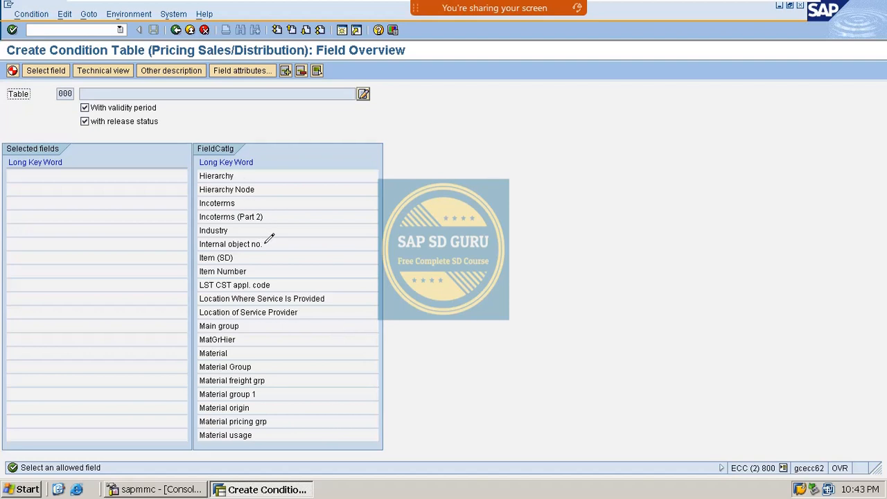
- Add Incoterms (Part 2) to the new table's selected fields and remove it again
double_click(242, 215)
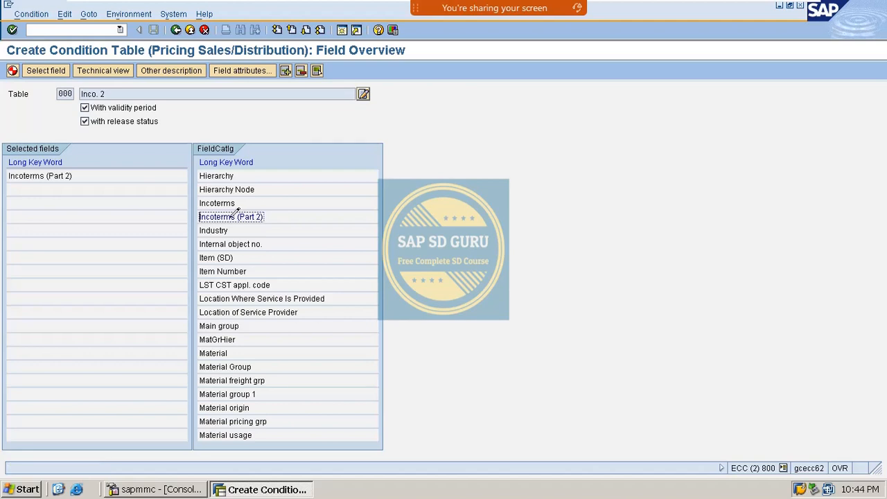
click(93, 175)
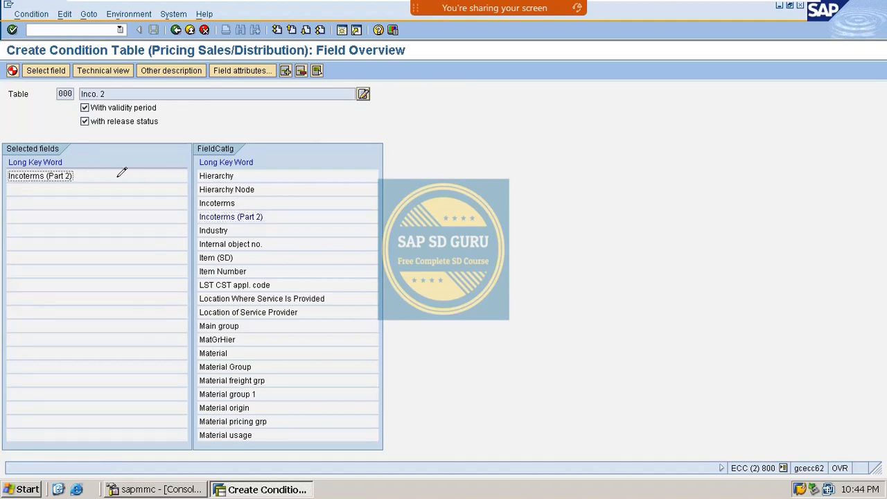
click(301, 71)
click(170, 219)
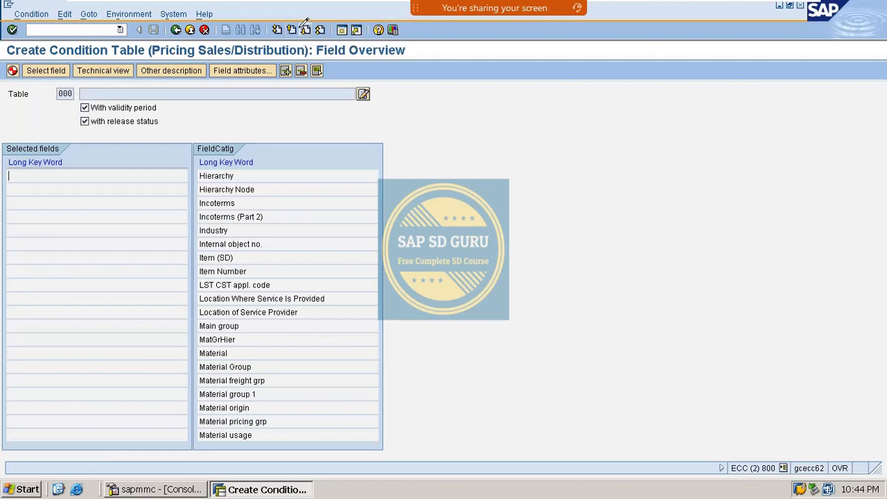
- Add Sales Organization from the field catalog as the first selected field of the new condition table
click(276, 176)
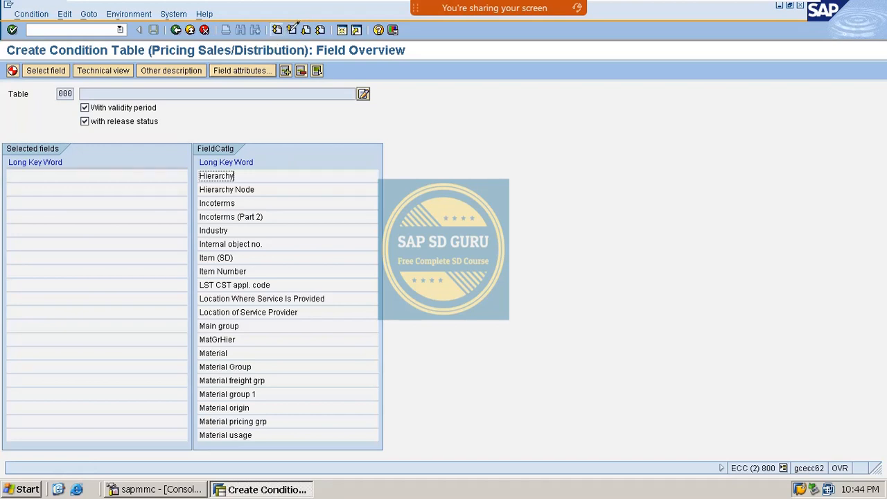
click(292, 28)
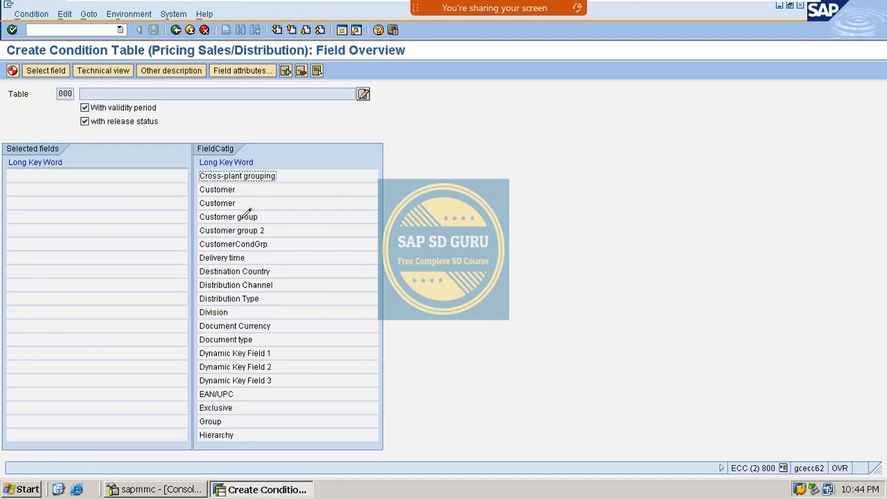
click(309, 25)
click(309, 24)
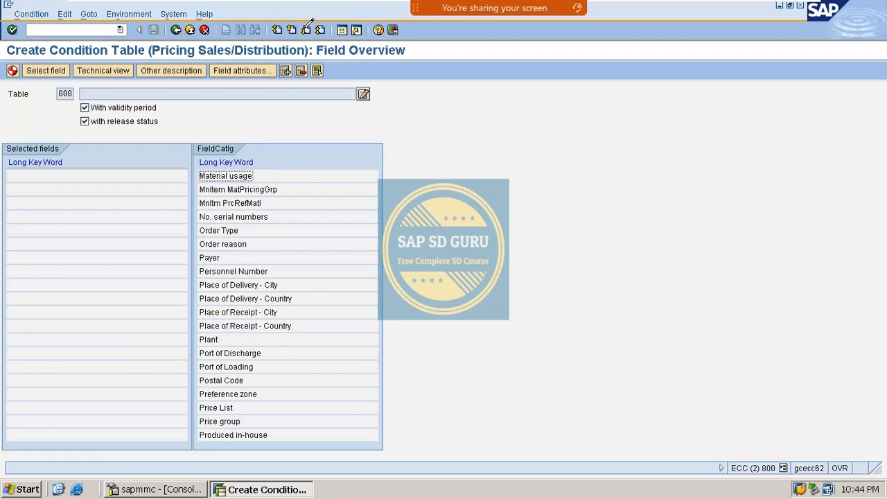
click(309, 25)
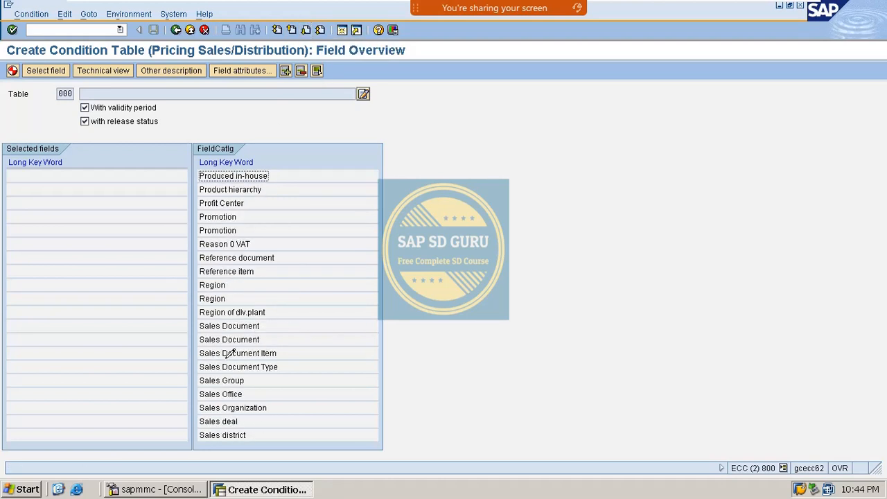
double_click(267, 406)
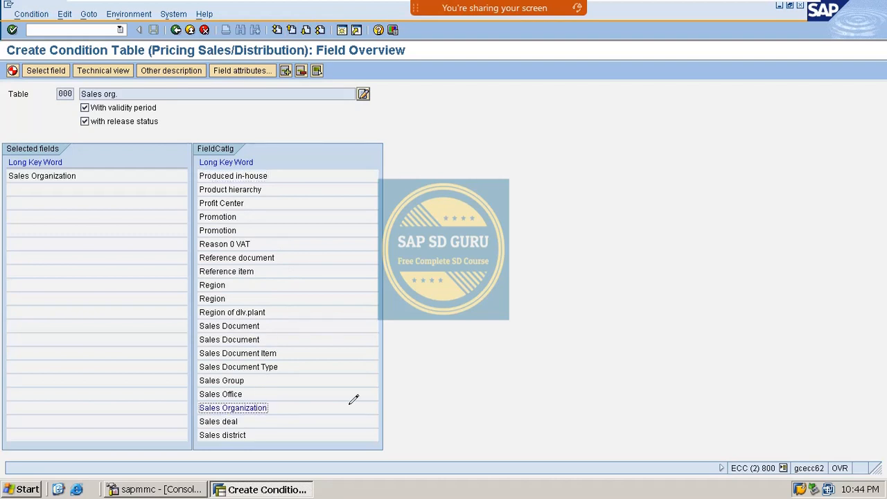
- Add Incoterms and Incoterms (Part 2) after Sales Organization in the selected fields
click(292, 28)
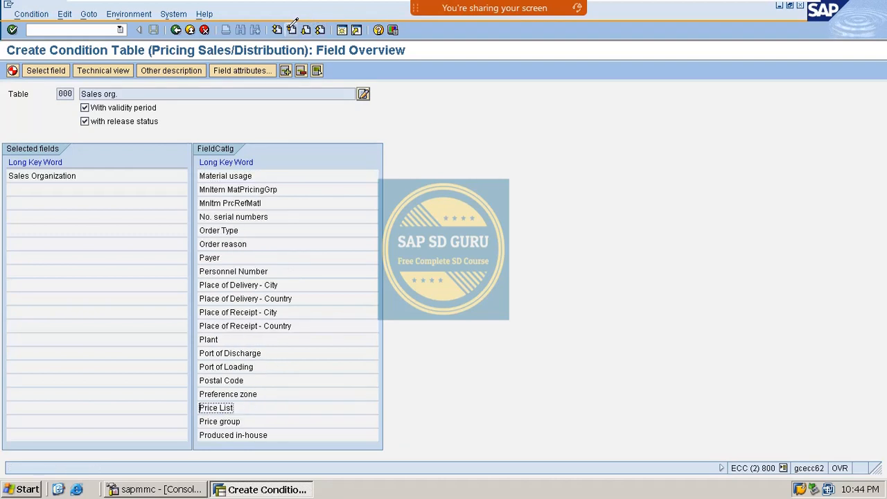
click(291, 28)
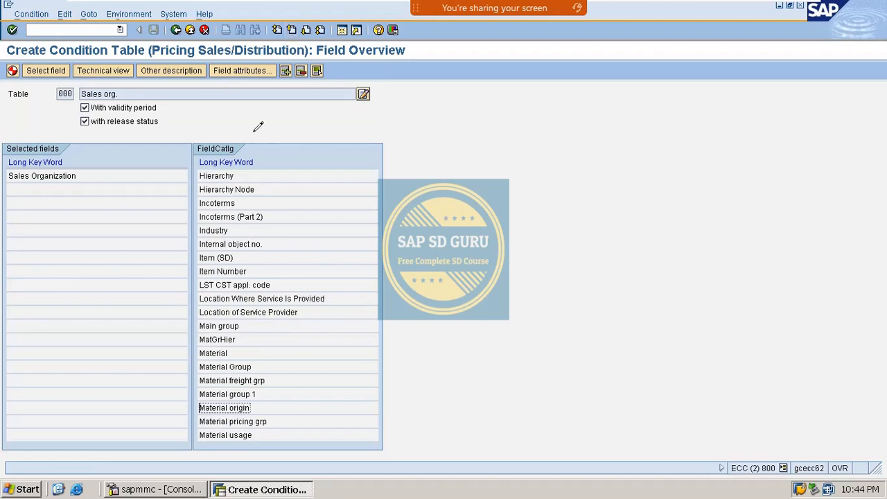
double_click(231, 202)
double_click(235, 215)
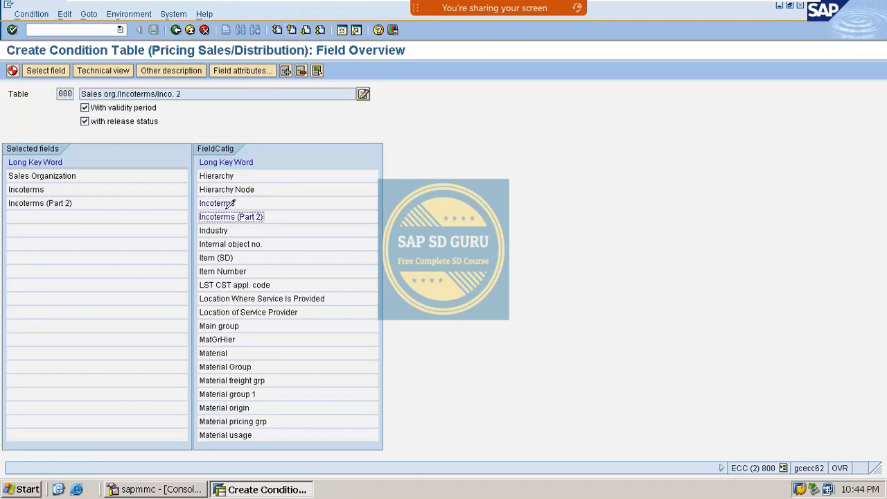
- Generate the Sales org./Incoterms/Inco. 2 condition table, assigning it to package ZSD0 and workbench request ECCK900004
click(12, 70)
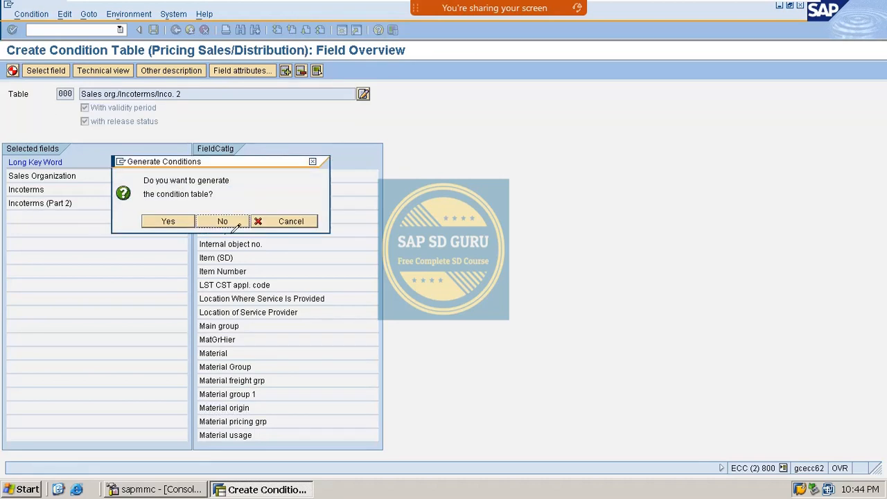
click(175, 218)
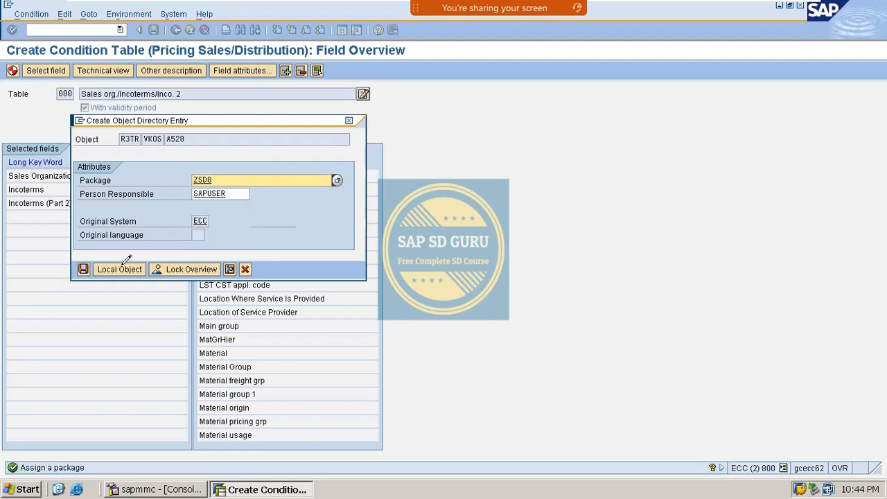
click(84, 269)
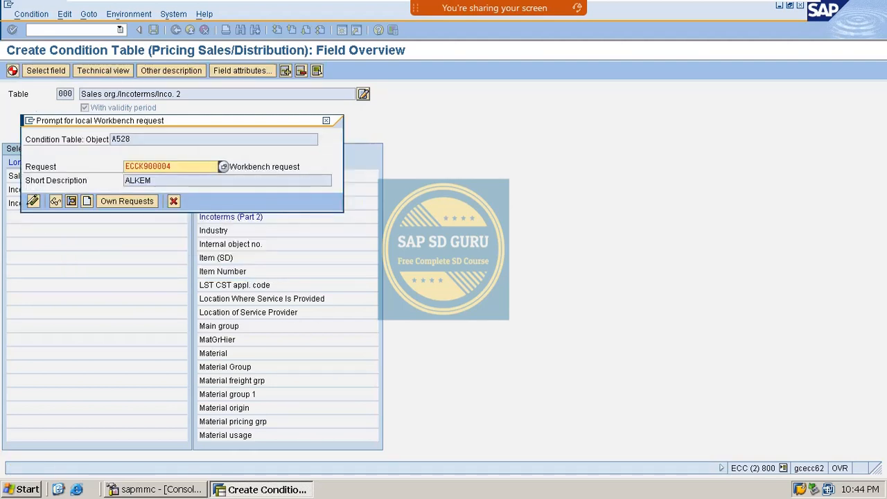
click(33, 201)
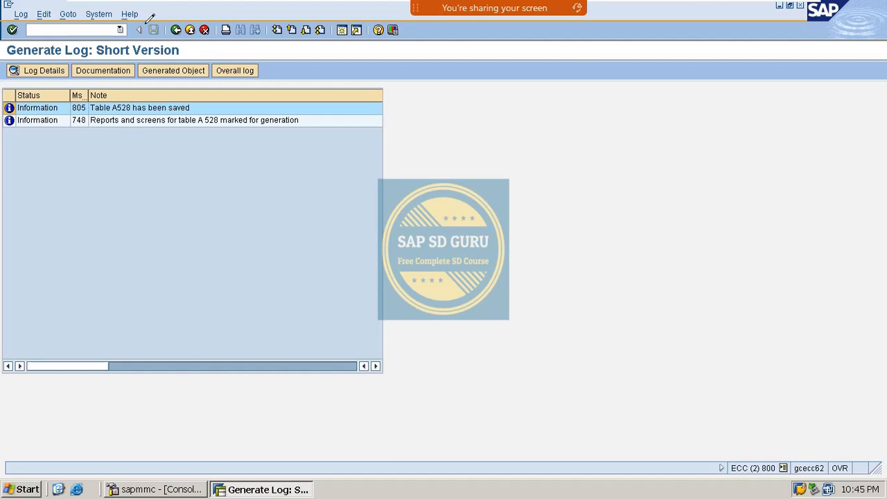
- Leave the generation log and start a further pricing condition table, continuing to its field overview
click(176, 30)
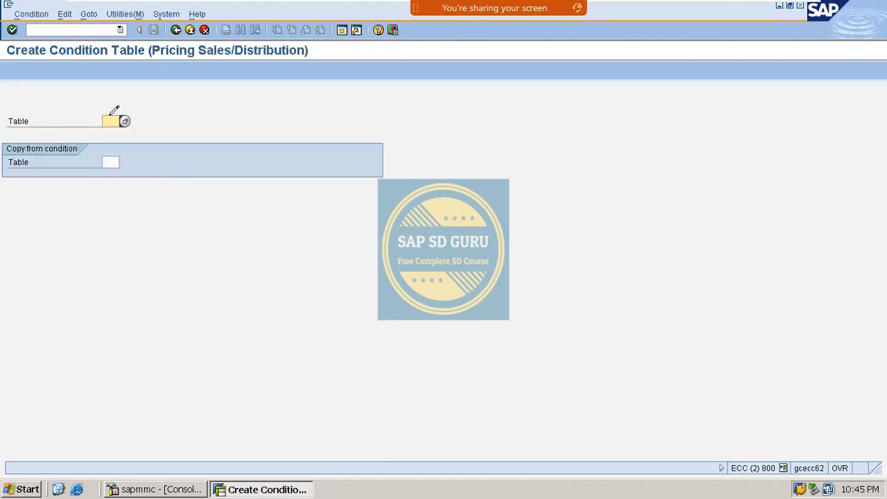
key(Return)
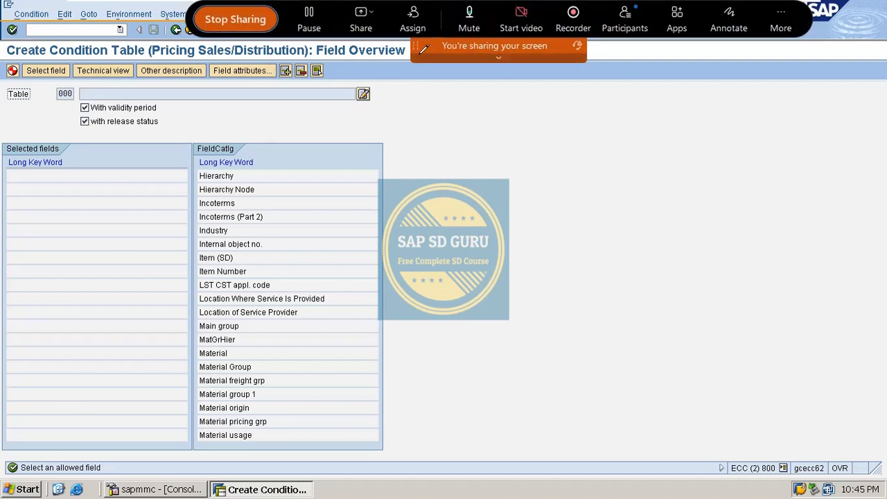
drag(465, 48, 499, 42)
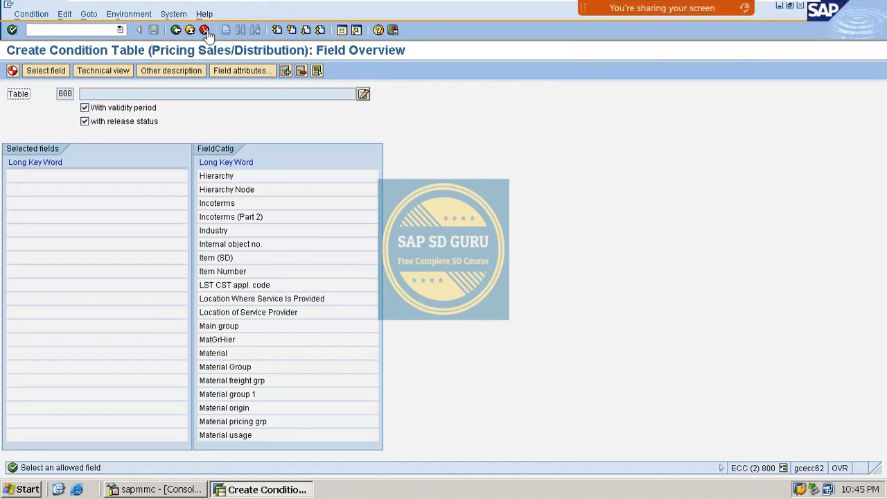
- Look through the field catalog and add Material as the only selected field of the condition table
click(298, 216)
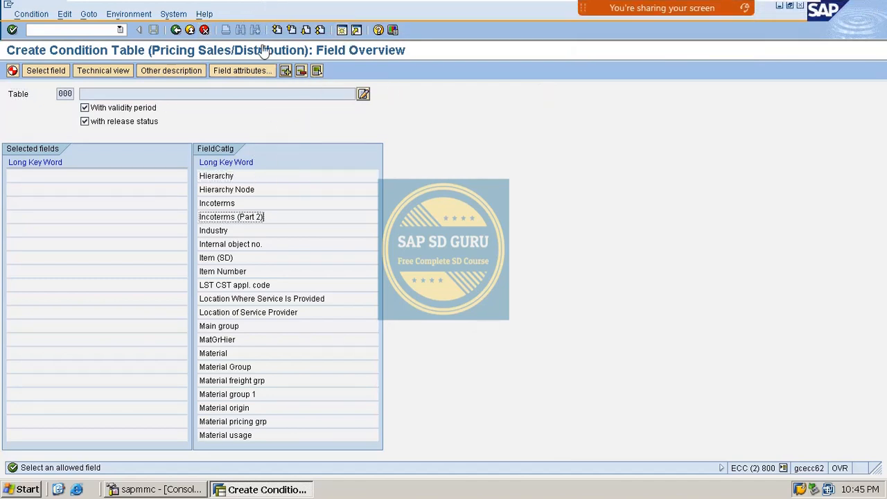
click(306, 30)
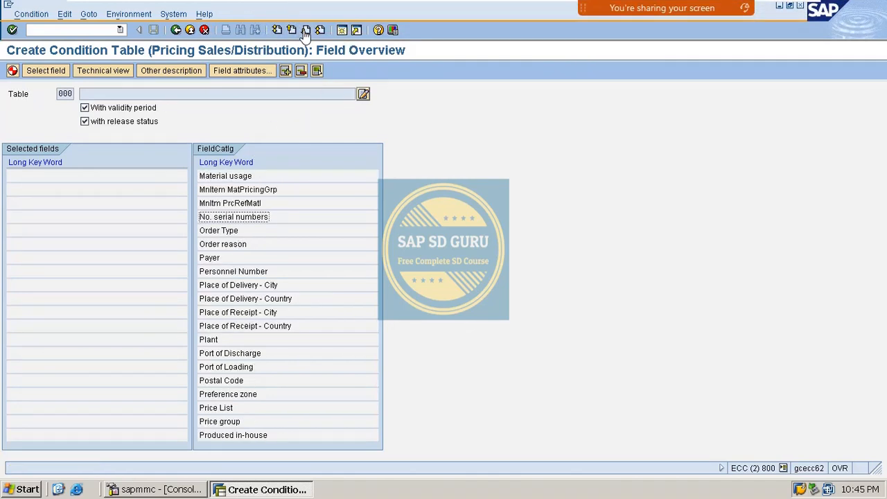
click(305, 31)
click(306, 30)
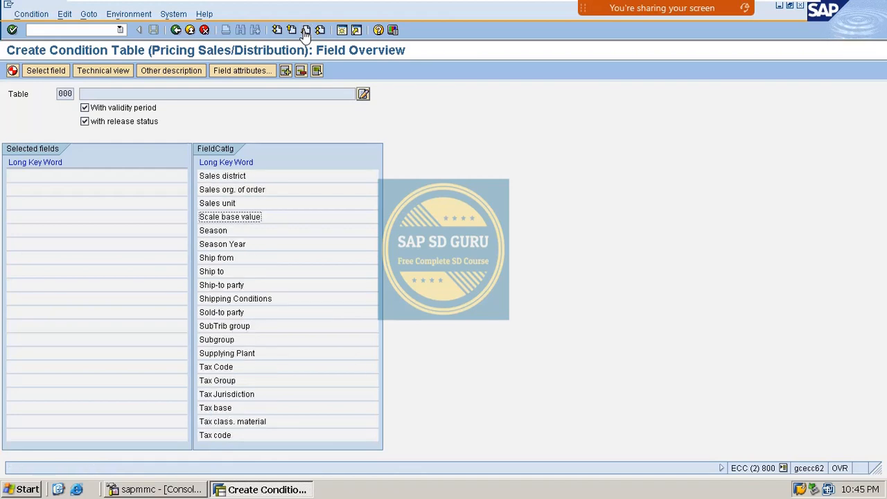
click(305, 30)
click(306, 30)
click(291, 31)
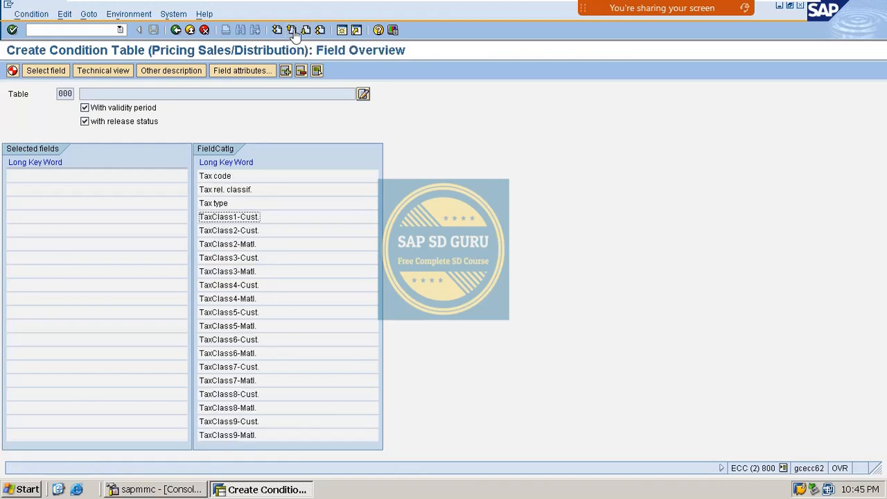
click(291, 30)
click(292, 30)
click(292, 30)
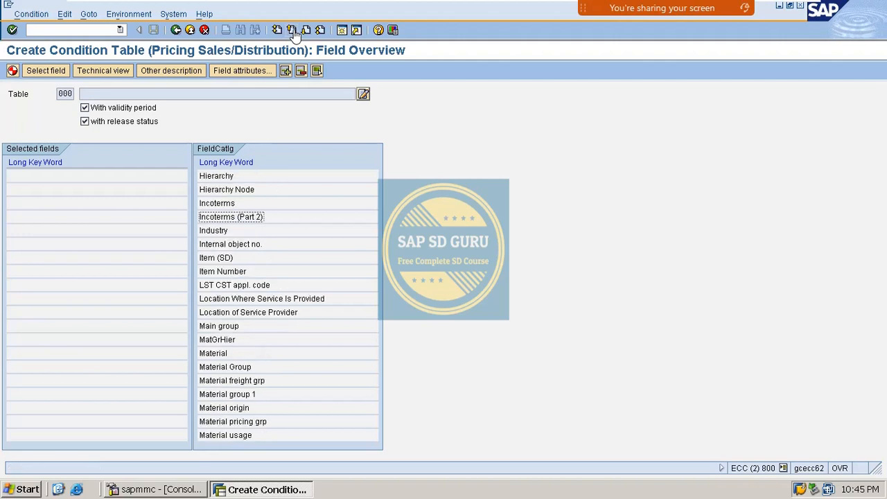
double_click(233, 353)
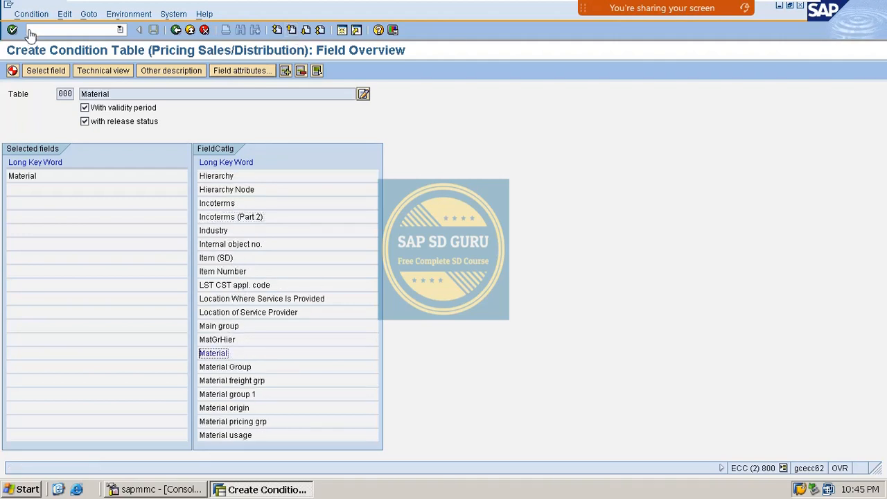
- Generate the Material condition table, assigning it to package ZSD0 and workbench request ECCK900004
click(13, 70)
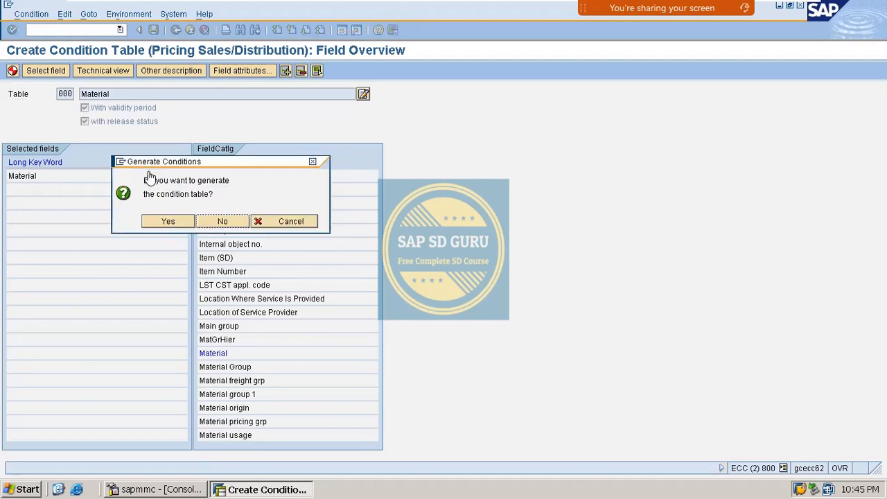
click(155, 223)
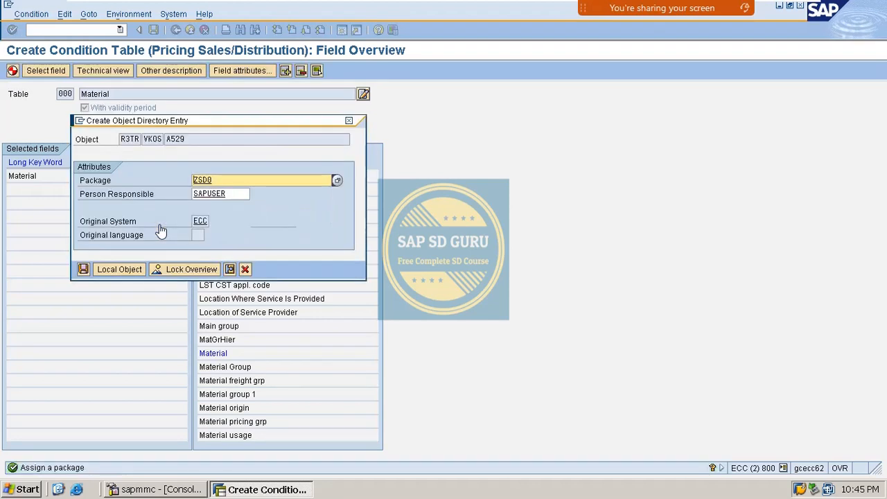
click(83, 270)
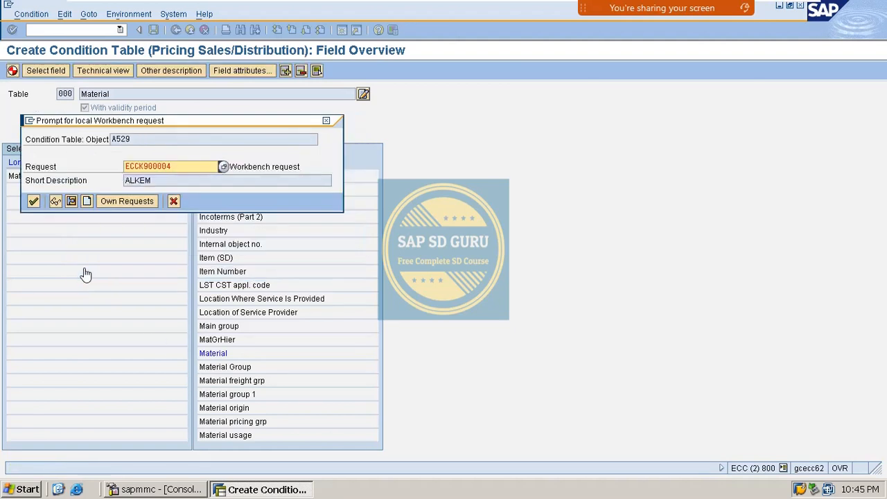
click(33, 201)
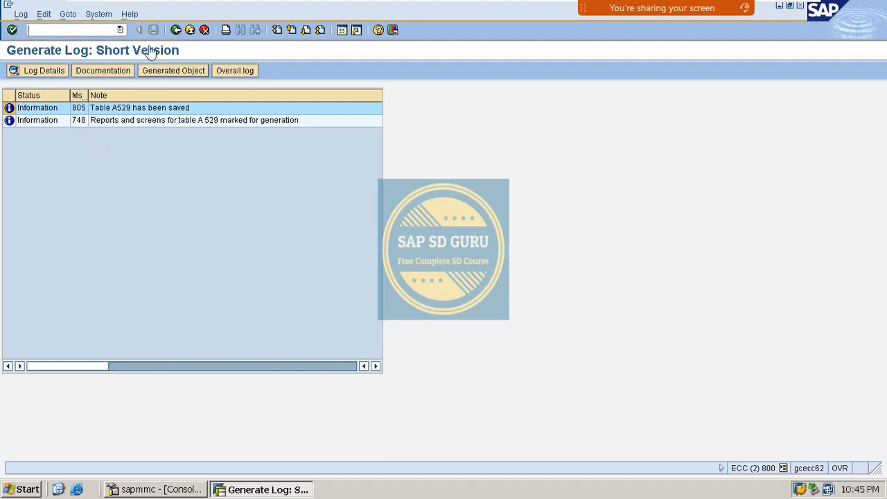
- Leave the generation log and open the access sequence maintenance for pricing, accepting the cross-client notice
click(175, 30)
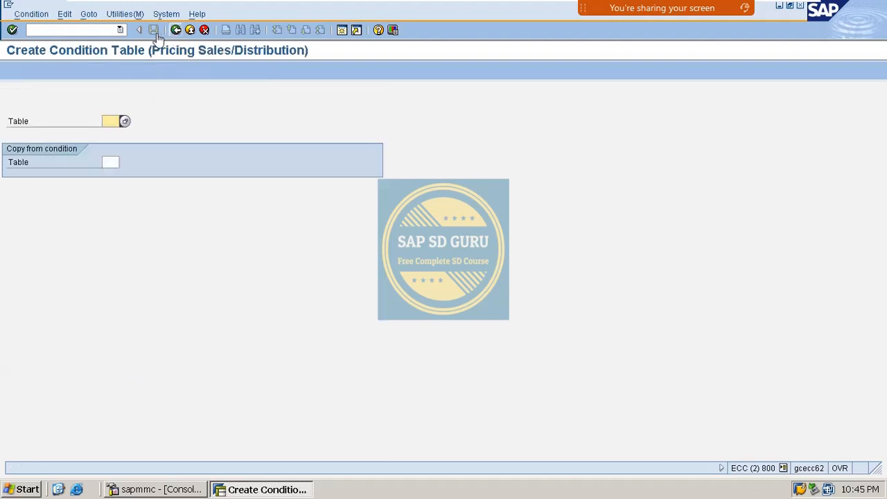
click(78, 29)
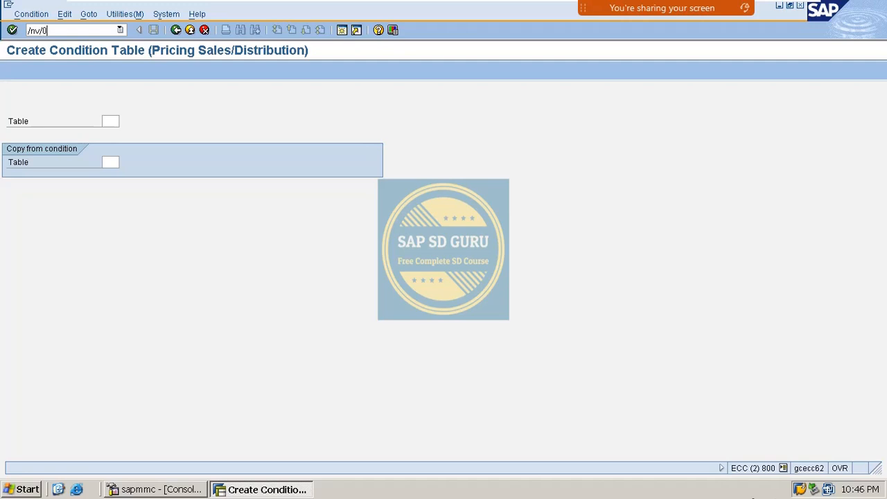
key(Return)
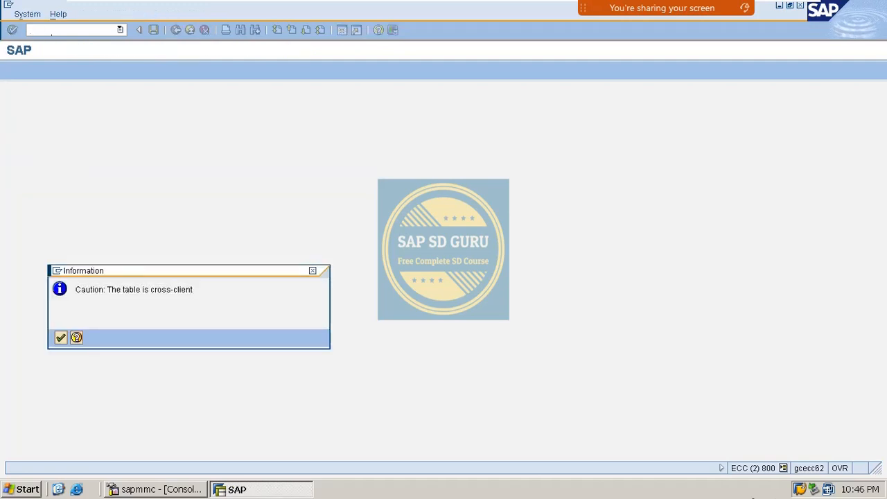
key(Return)
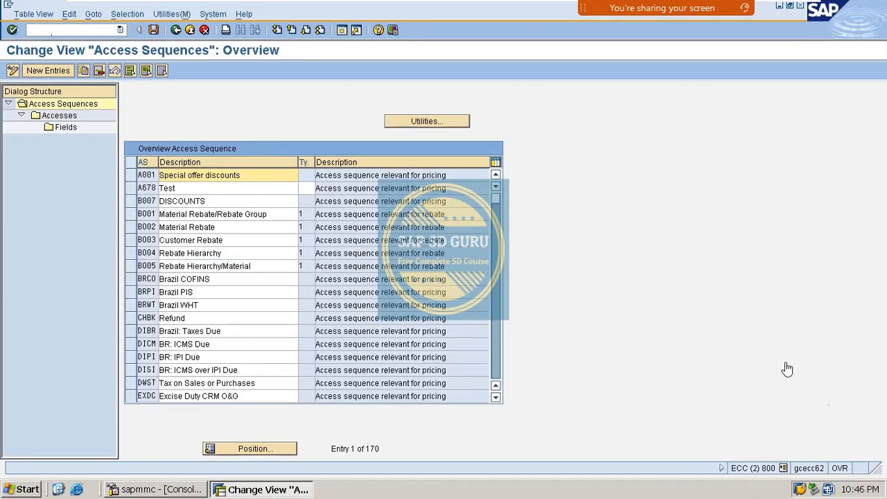
- Create a new access sequence entry MF00 with the description FRIEGHT CONDITION
click(45, 71)
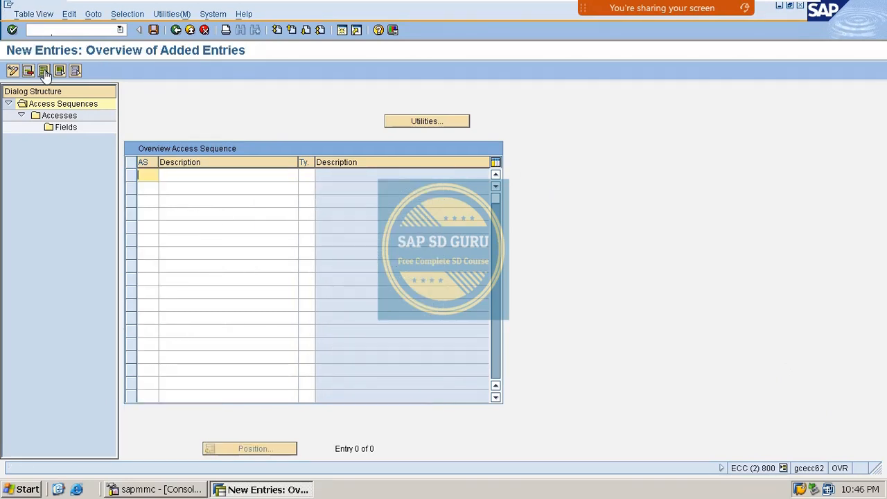
text(MF00)
key(Tab)
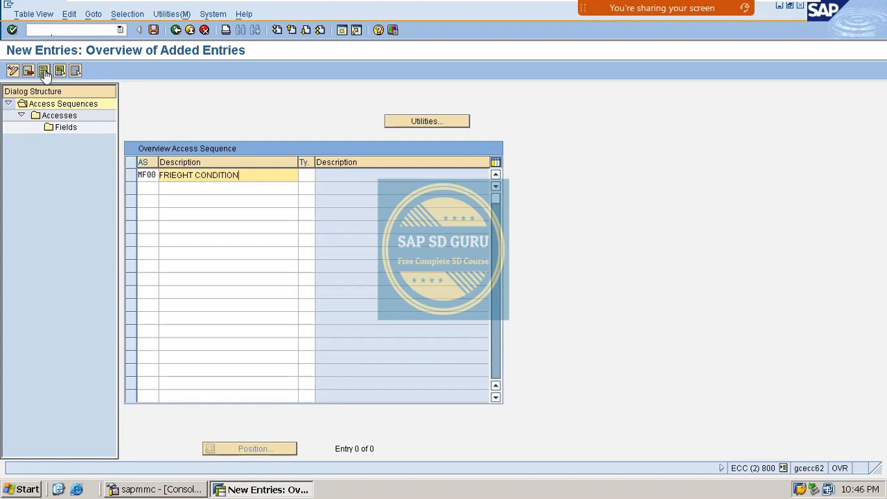
click(43, 71)
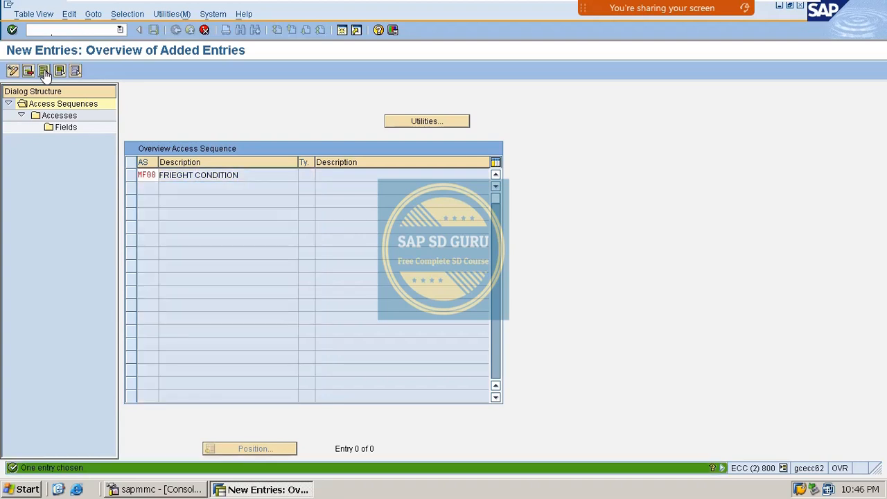
click(131, 174)
click(68, 129)
double_click(68, 129)
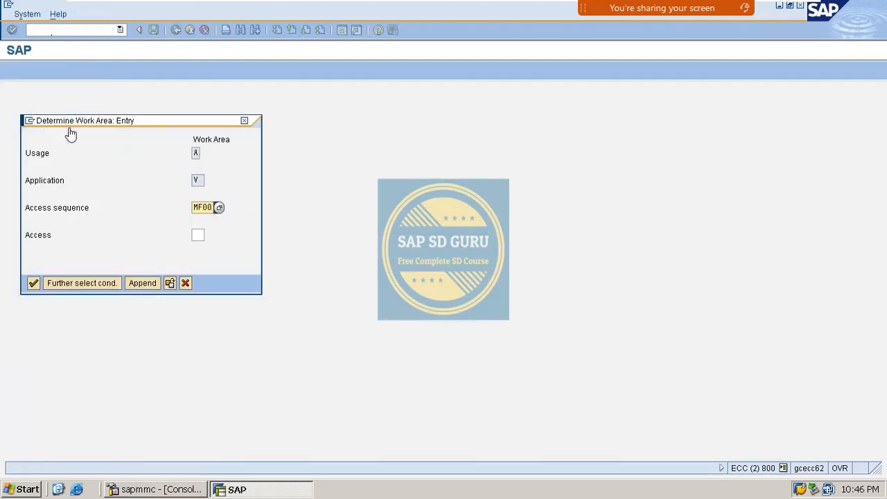
key(Return)
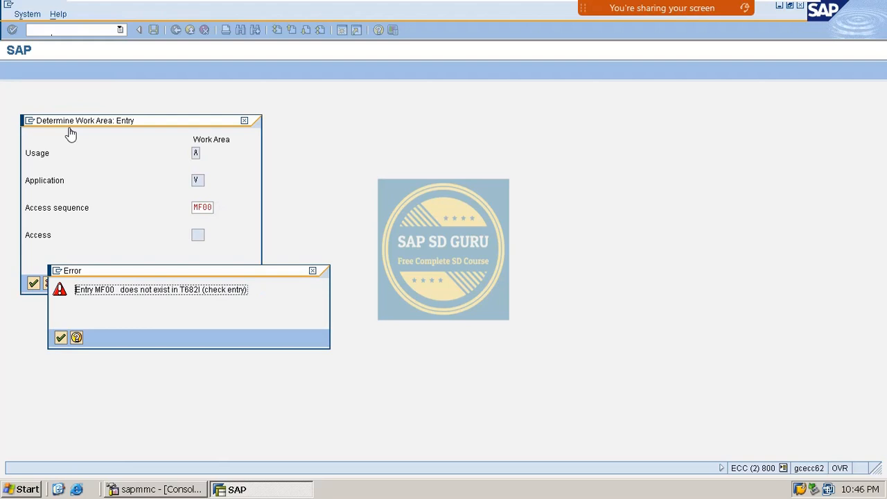
key(Return)
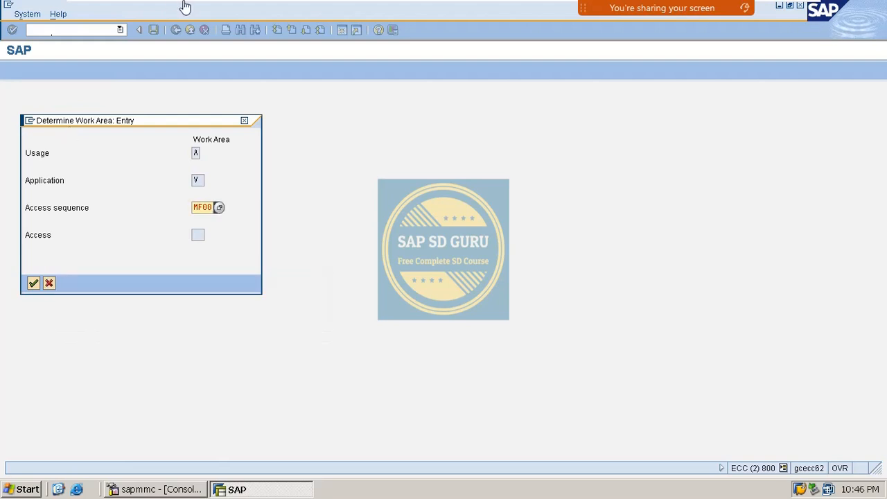
click(244, 123)
click(185, 222)
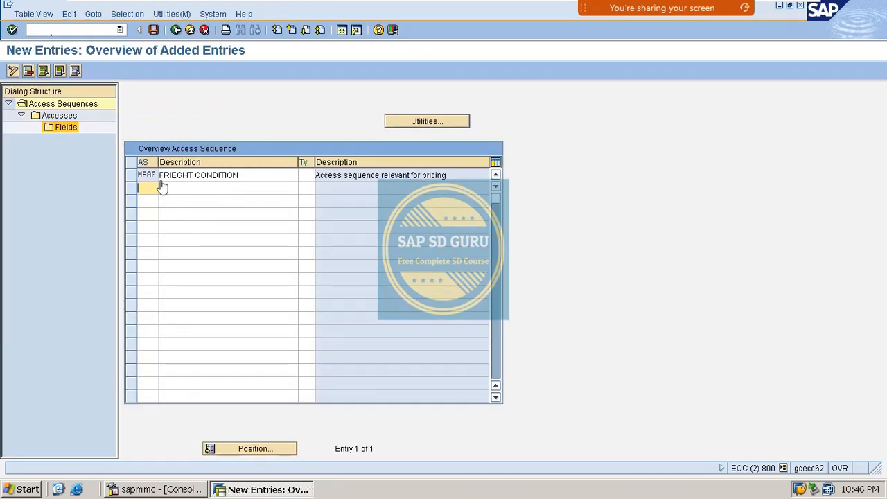
- Add access 10 with condition table 527 to the accesses of access sequence MF00, accepting the namespace warning
click(131, 177)
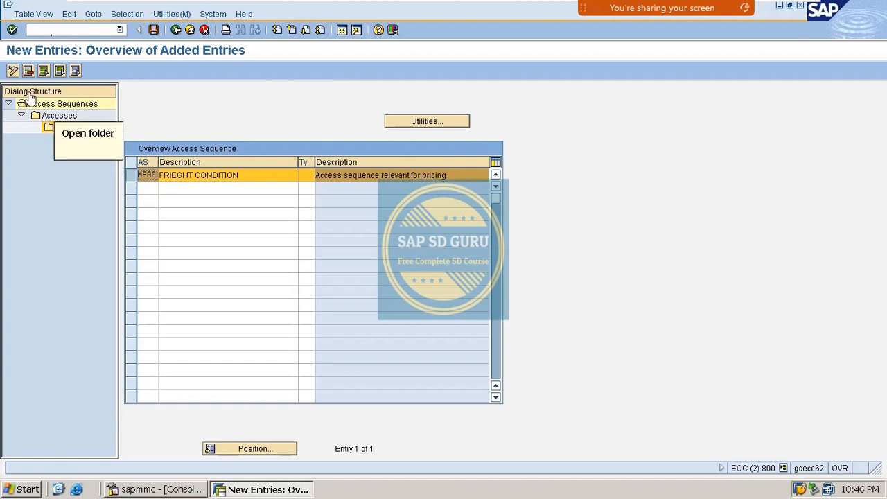
click(35, 115)
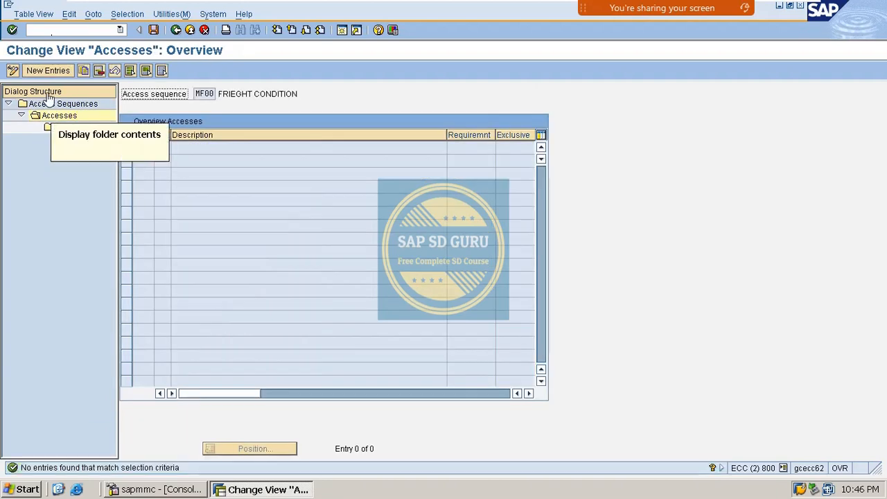
click(48, 70)
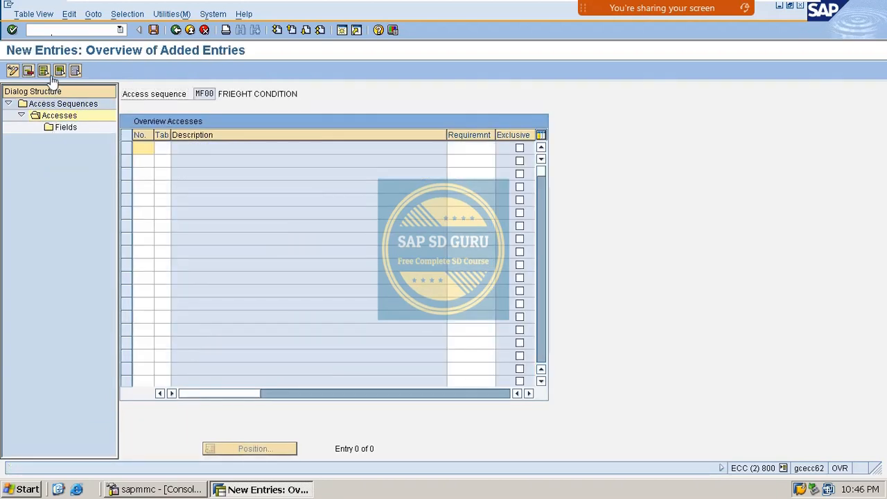
key(Tab)
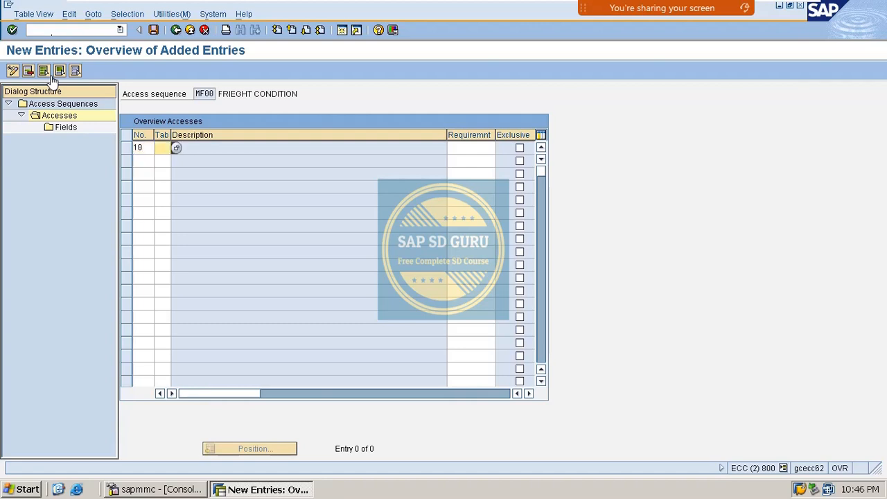
text(5)
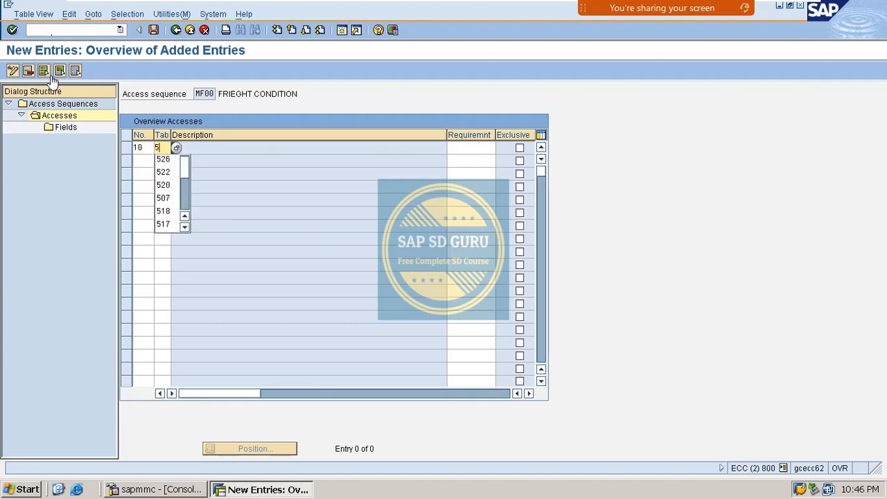
key(Down)
key(Return)
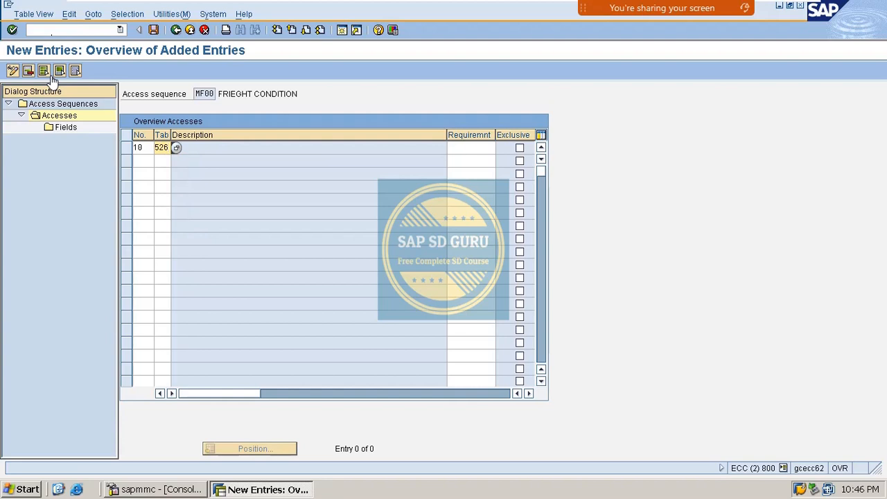
key(BackSpace)
text(7)
key(Return)
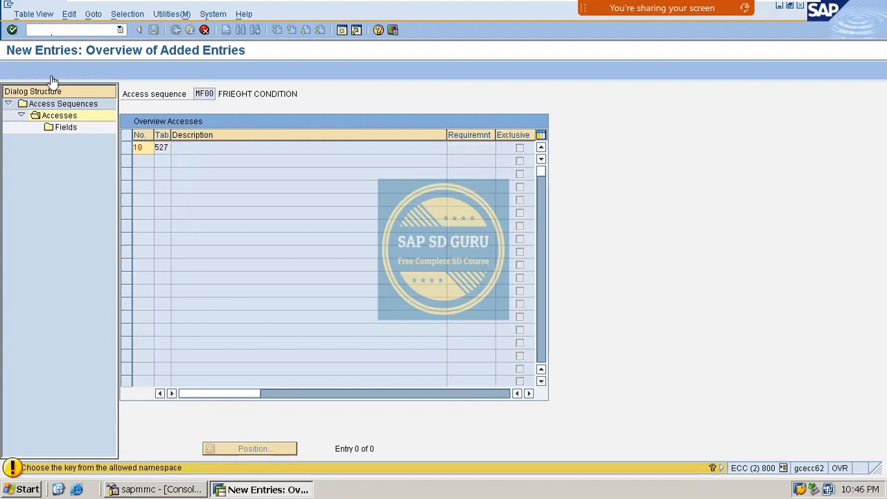
key(Return)
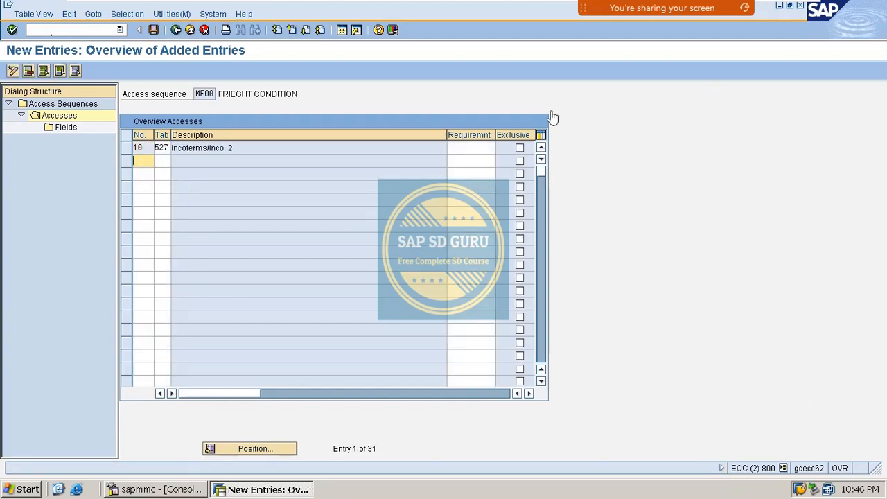
- Open the fields of access 10 for the Incoterms condition table
click(201, 153)
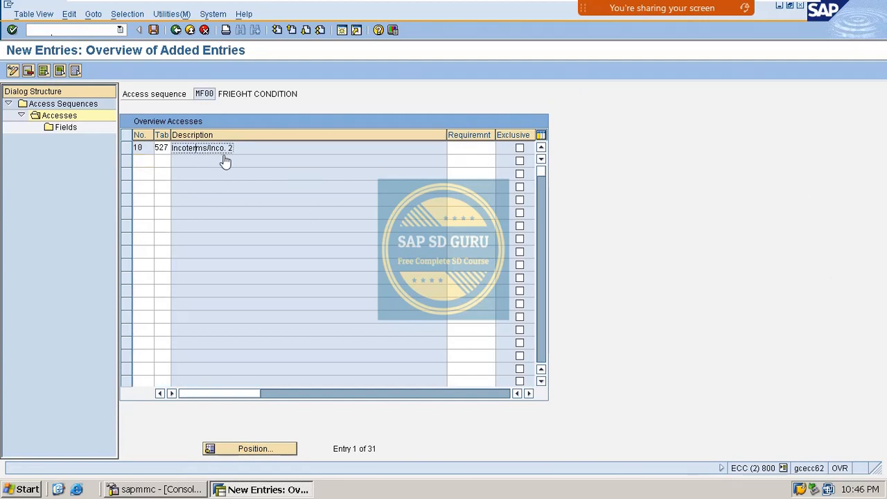
scroll(184, 382, down, 1)
scroll(268, 319, up, 1)
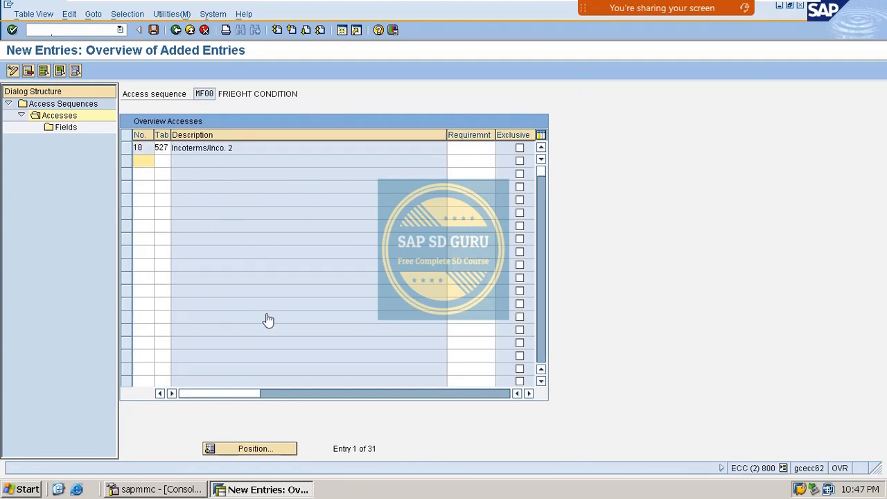
click(143, 160)
click(128, 149)
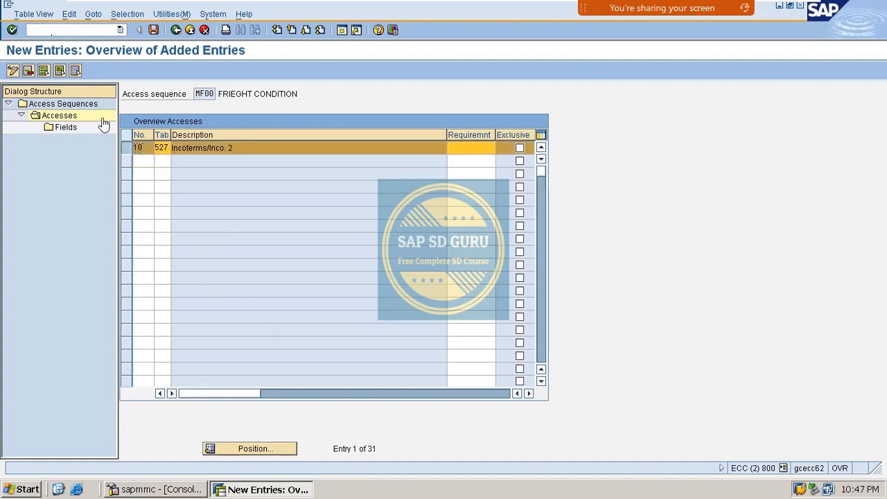
double_click(66, 128)
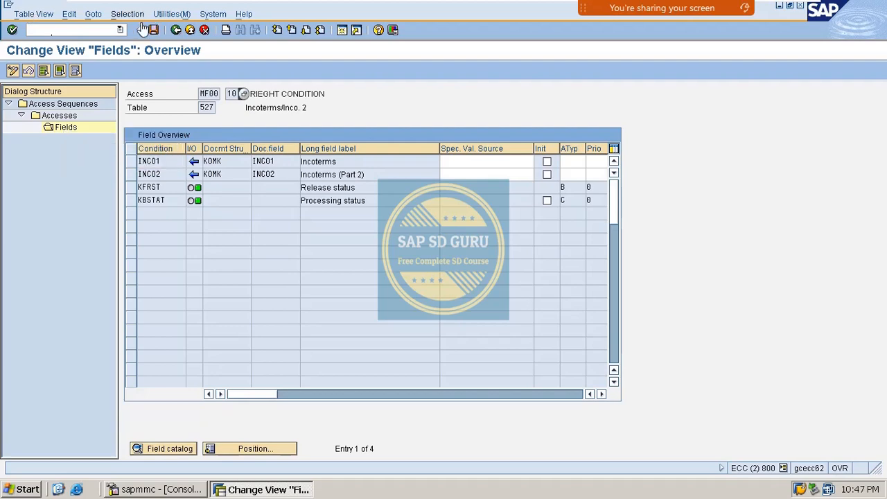
- Save the access with its fields and return to the new access sequence entries
click(153, 29)
click(32, 201)
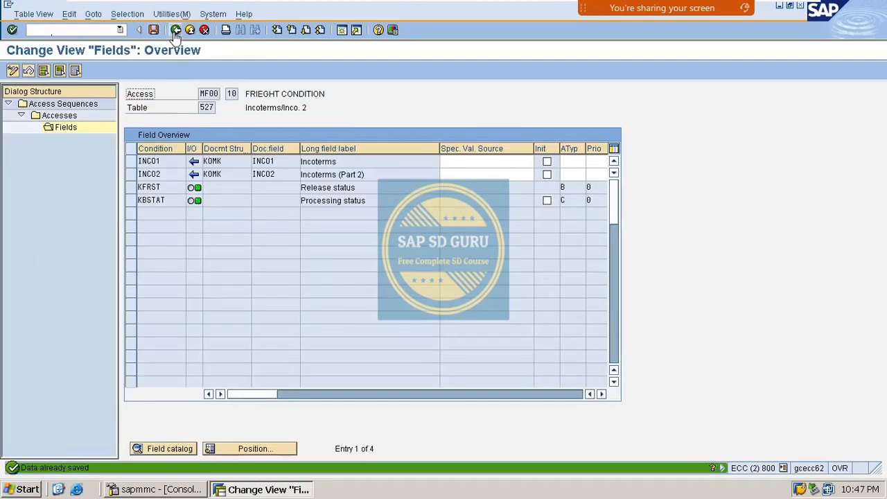
click(176, 30)
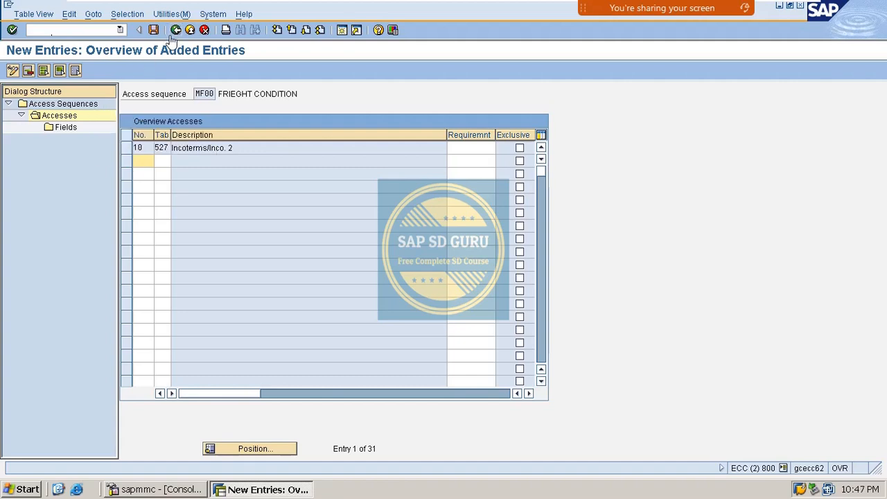
click(176, 30)
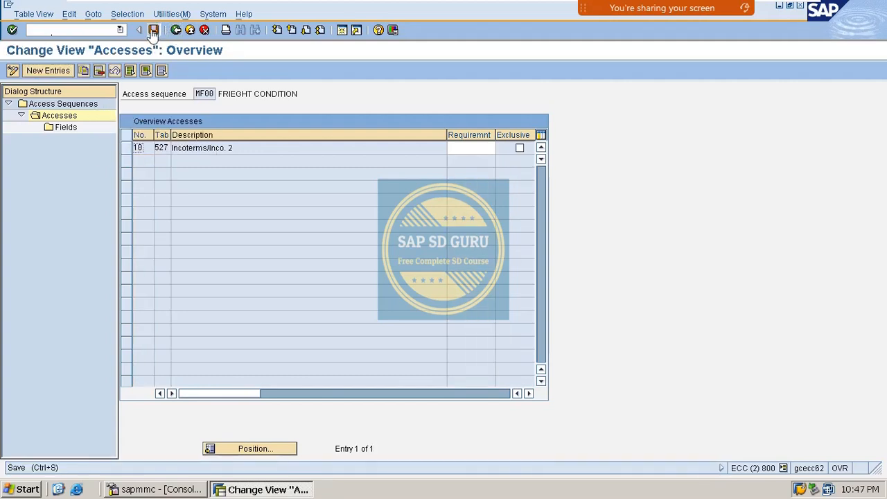
click(153, 30)
click(176, 30)
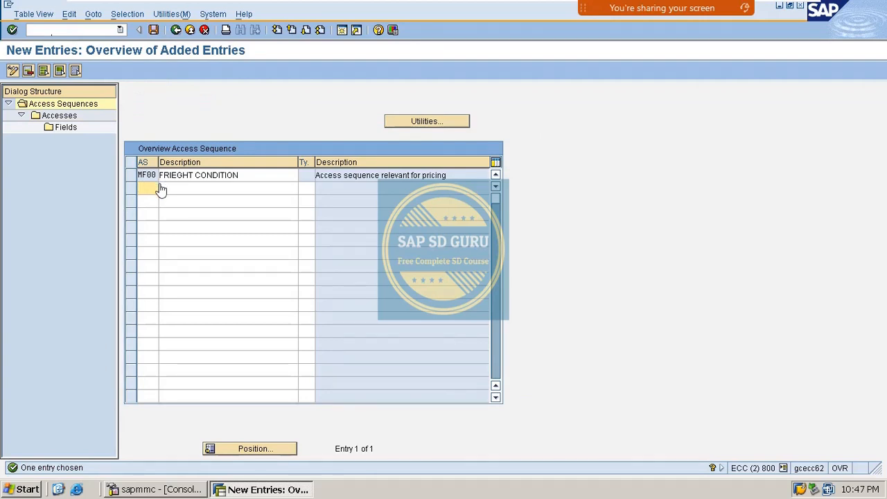
- Try to add a second access sequence entry MINS for insurance below MF00
text(MINS)
key(Tab)
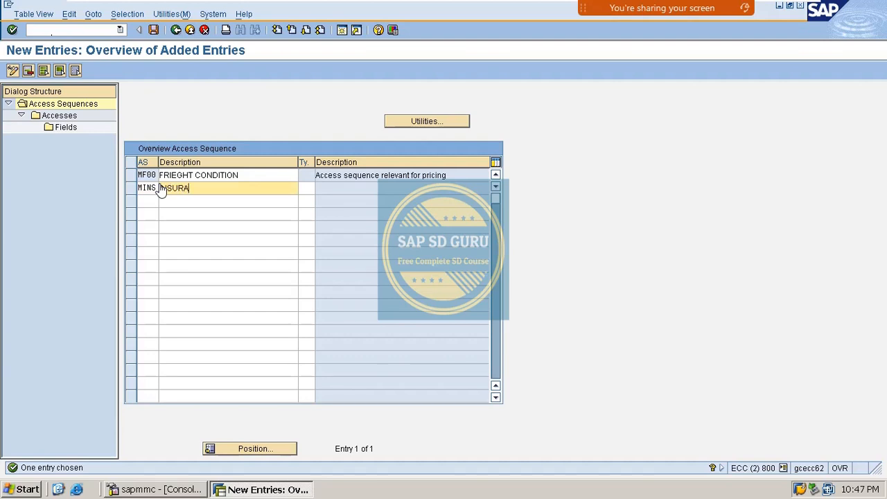
key(Return)
key(Return)
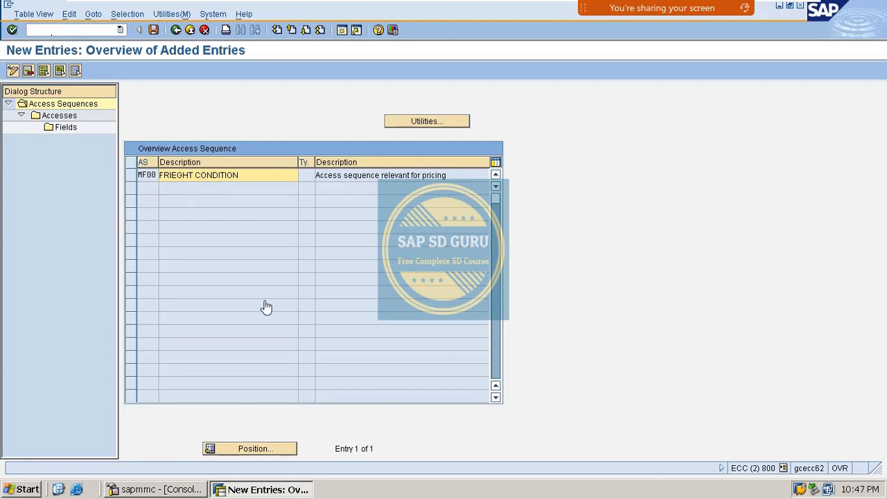
- Save the MF00 entry and return to the overview of all access sequences
key(ctrl+s)
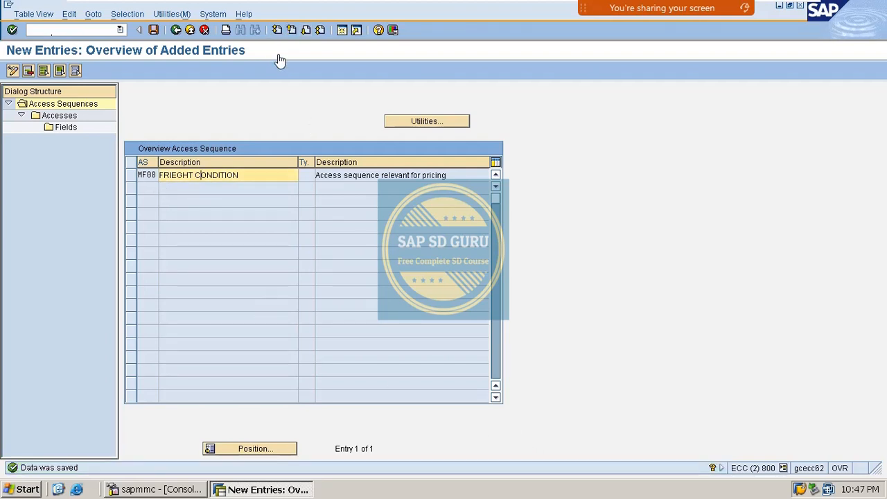
click(176, 30)
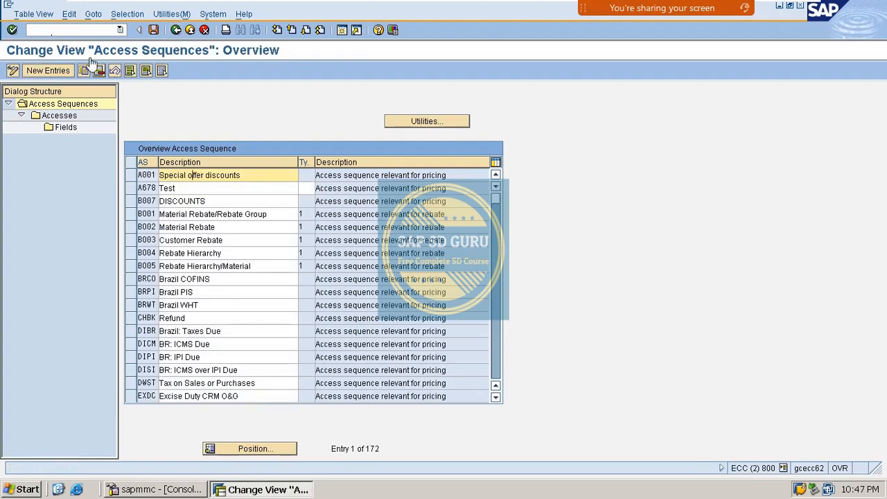
- Try to create a new access sequence MINS with the description INSURANCE, and discard the entry
click(36, 72)
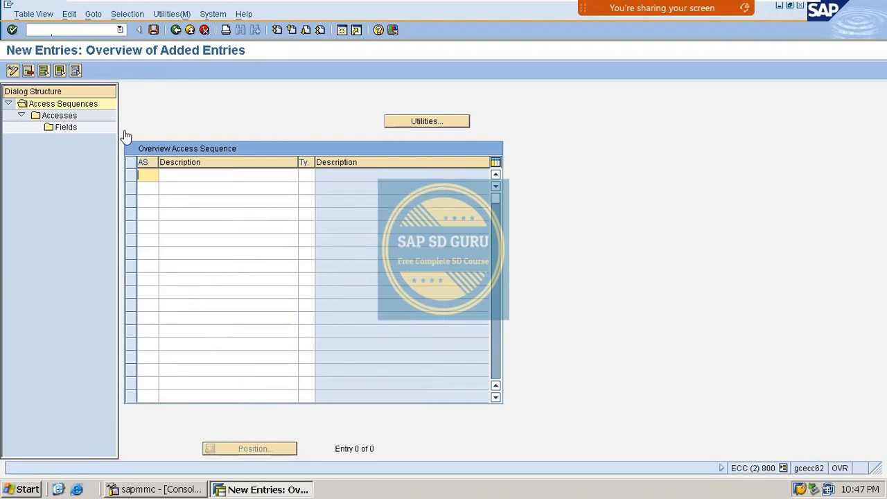
text(M)
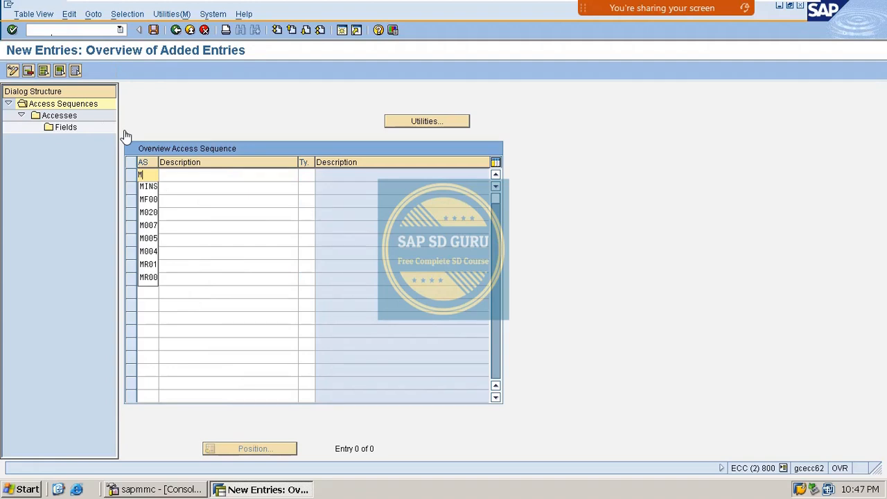
text(INS)
key(Tab)
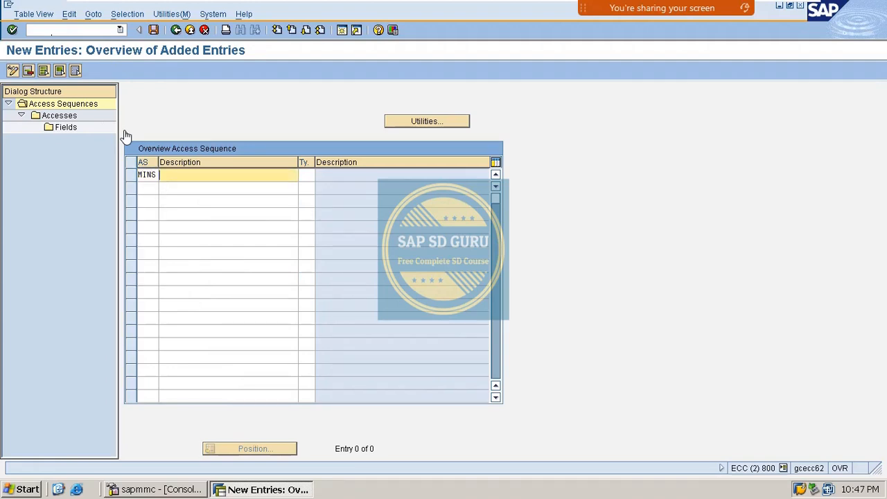
text(INSURAN)
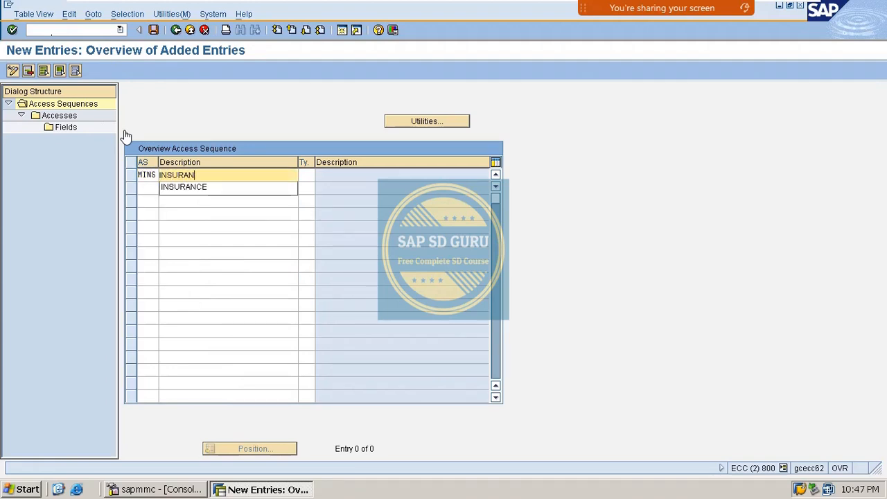
text(CE)
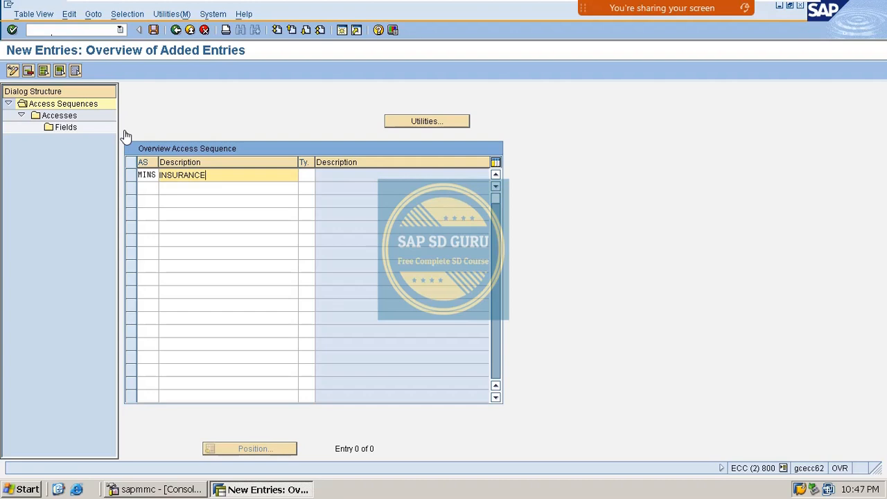
key(Return)
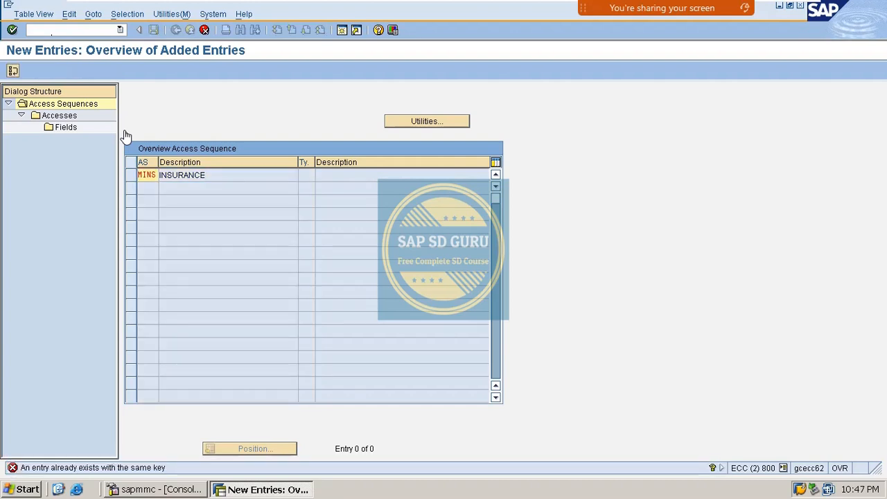
click(203, 32)
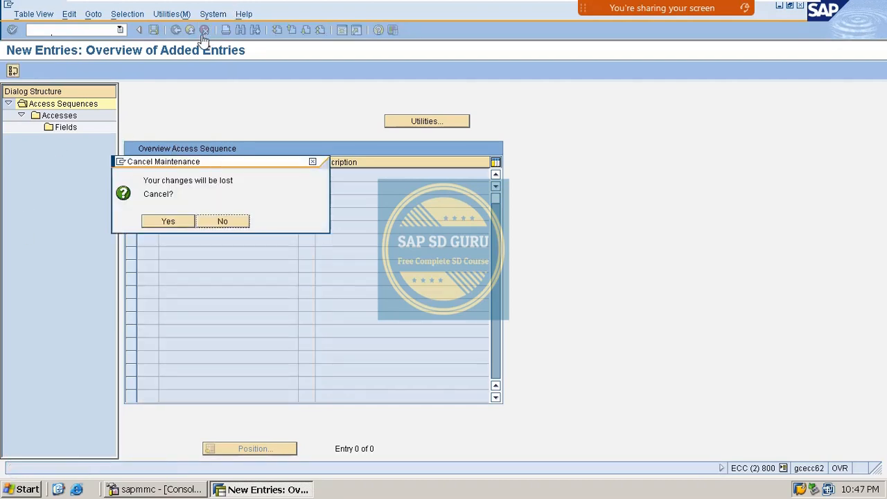
click(160, 221)
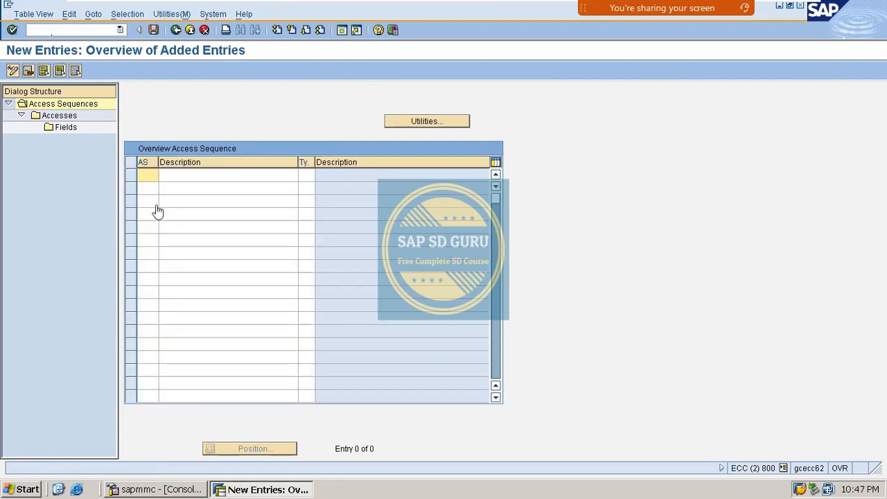
- Leave the access sequence maintenance and reopen it with transaction v/07
click(190, 29)
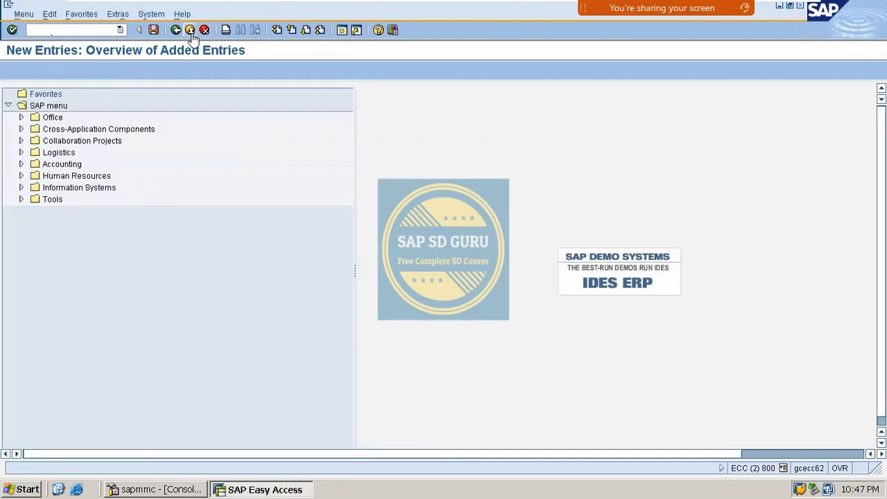
click(86, 32)
text(v/07)
key(Return)
key(Return)
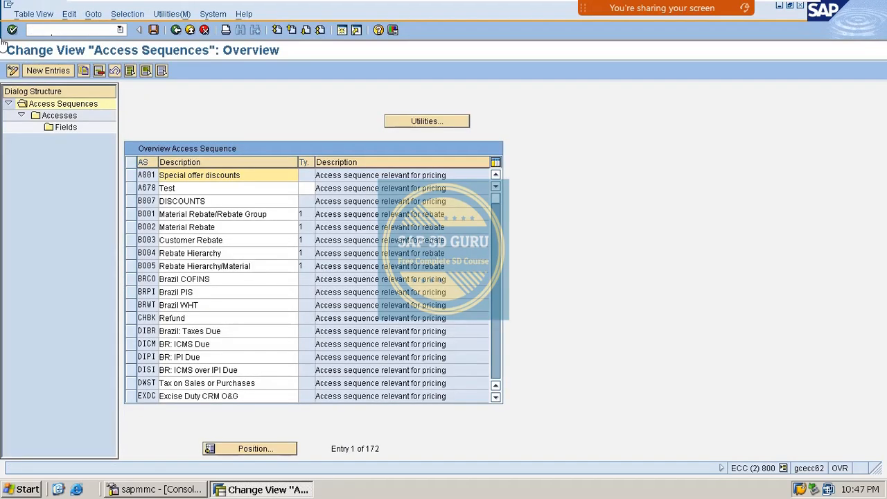
- Find access sequence MINS in the overview and open its accesses
click(253, 450)
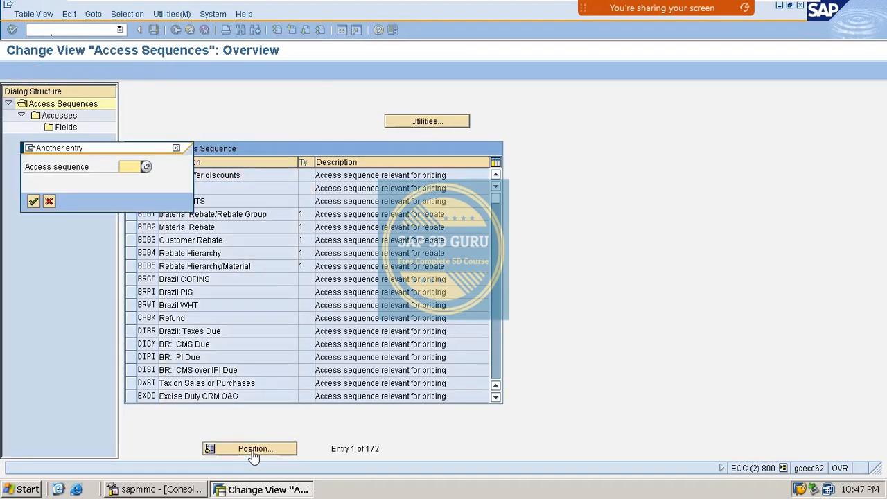
text(MI)
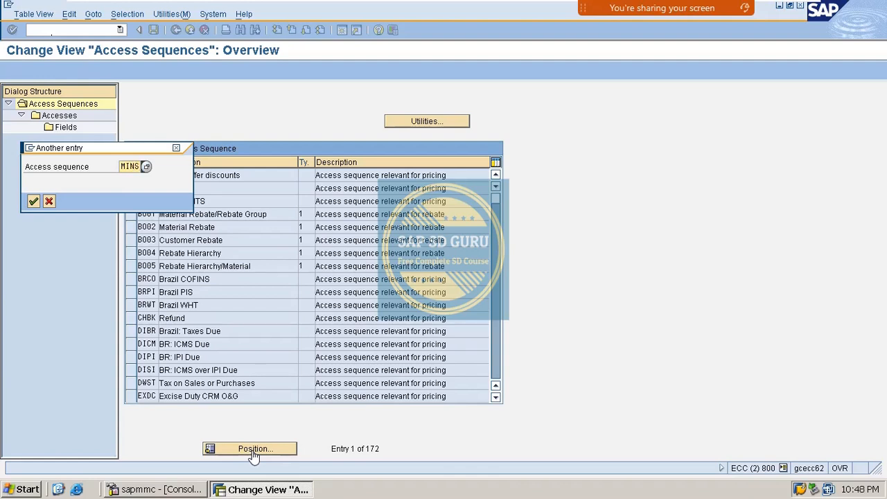
text(NS)
key(Return)
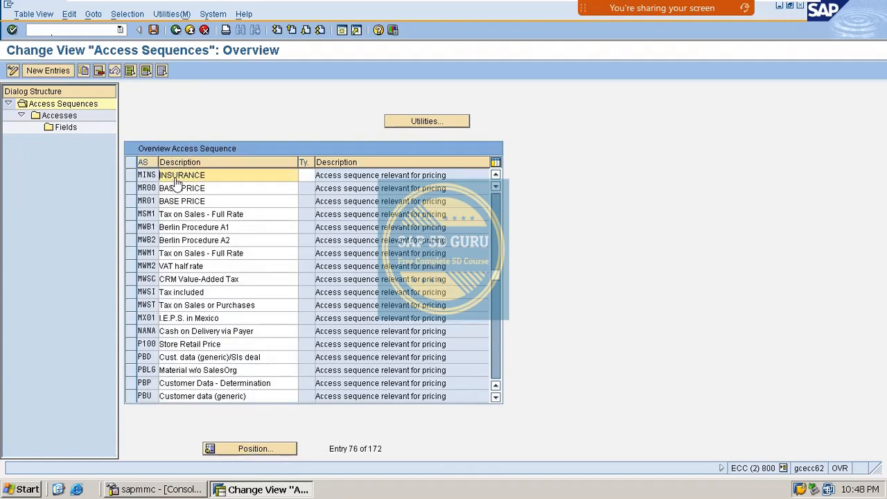
click(132, 176)
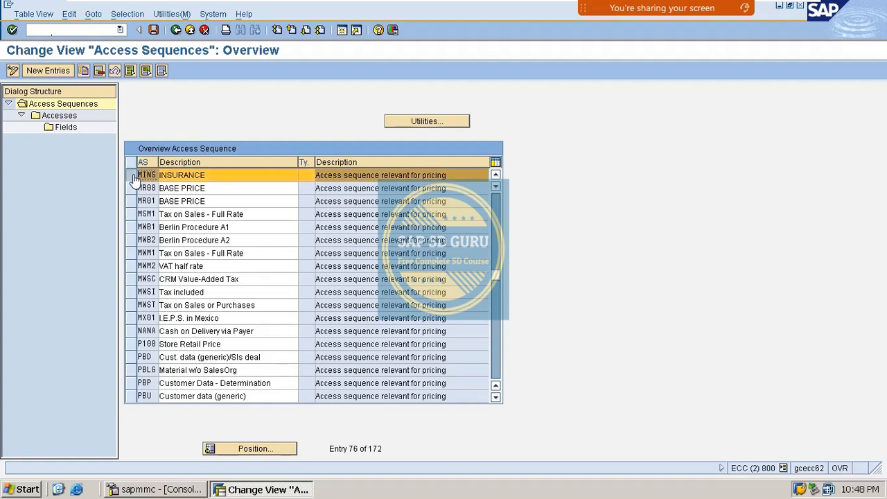
double_click(61, 116)
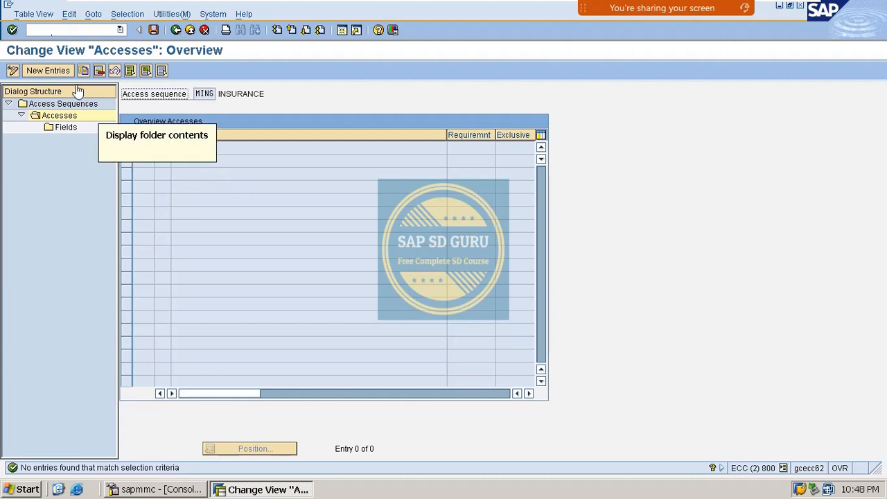
- Add access number 10 with condition table 528 to access sequence MINS
click(60, 72)
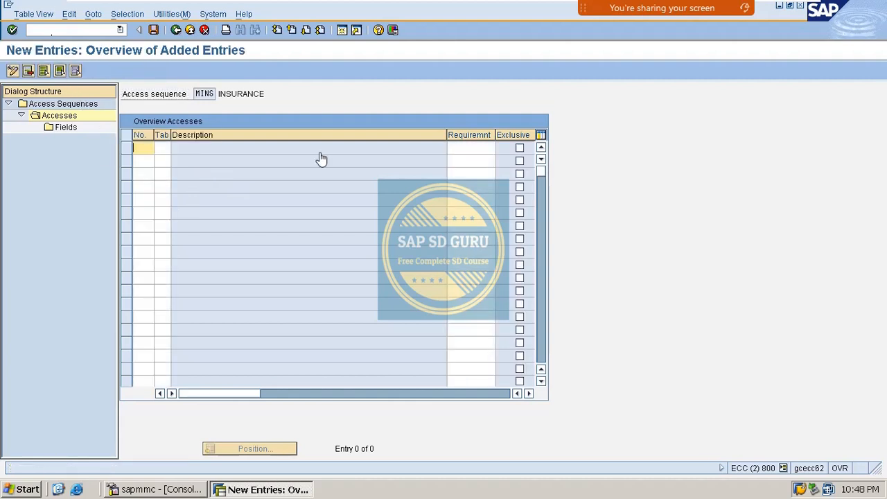
text(10)
key(Tab)
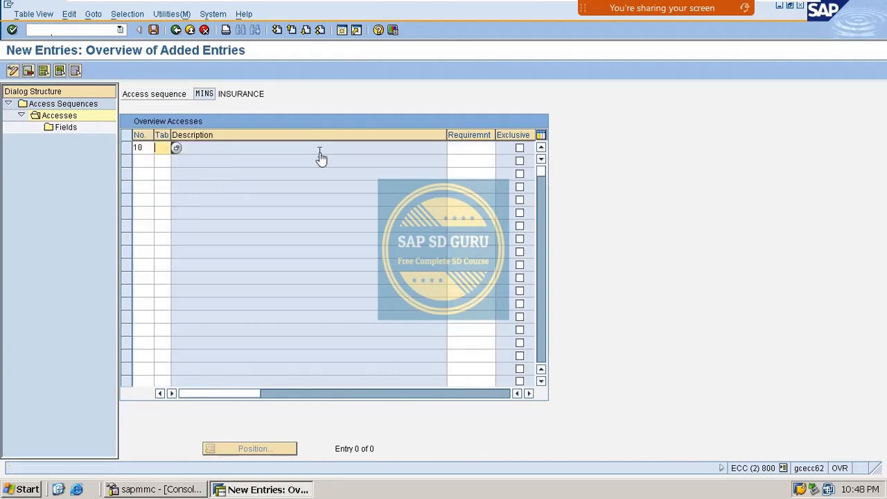
text(528)
key(Return)
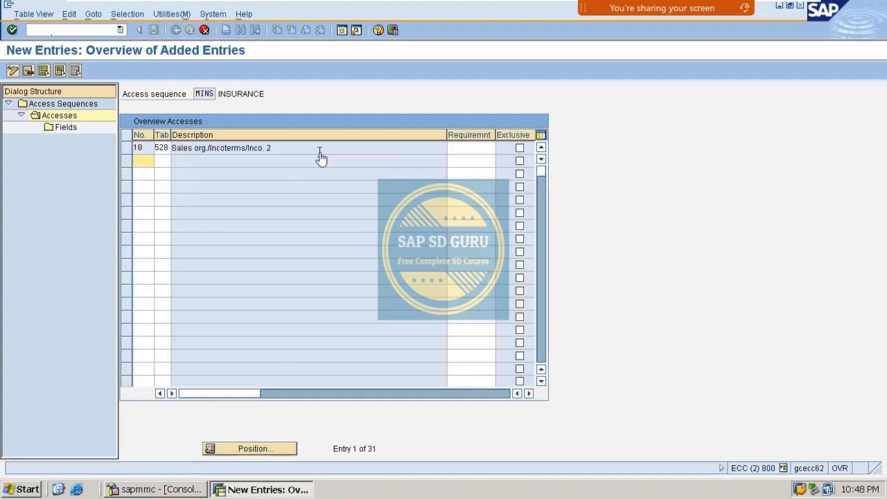
- Open the field assignment of access 10 with table 528 in MINS
click(229, 153)
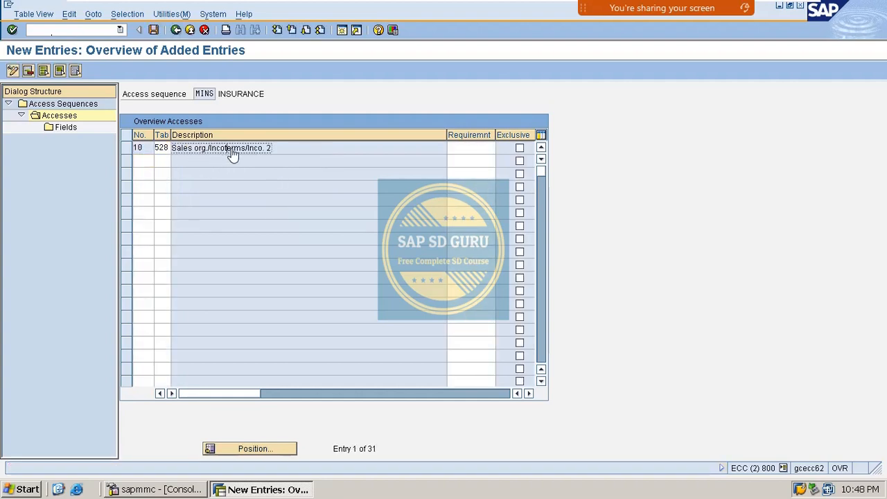
click(129, 151)
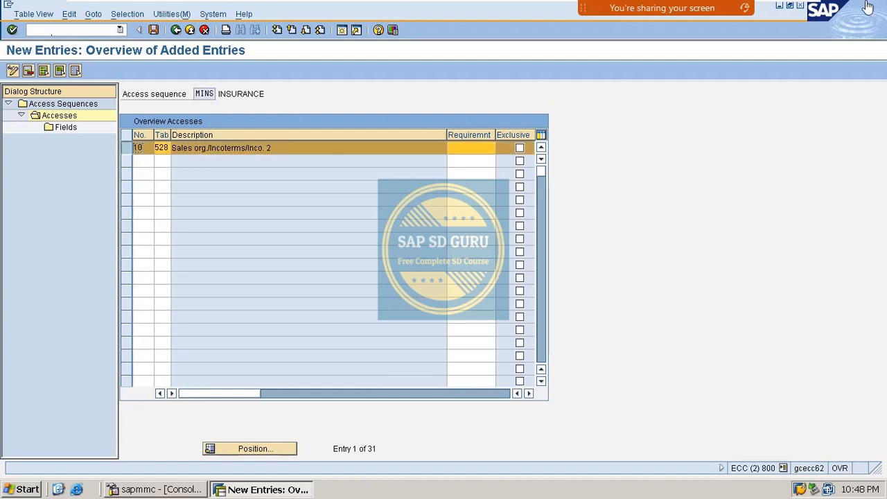
double_click(39, 127)
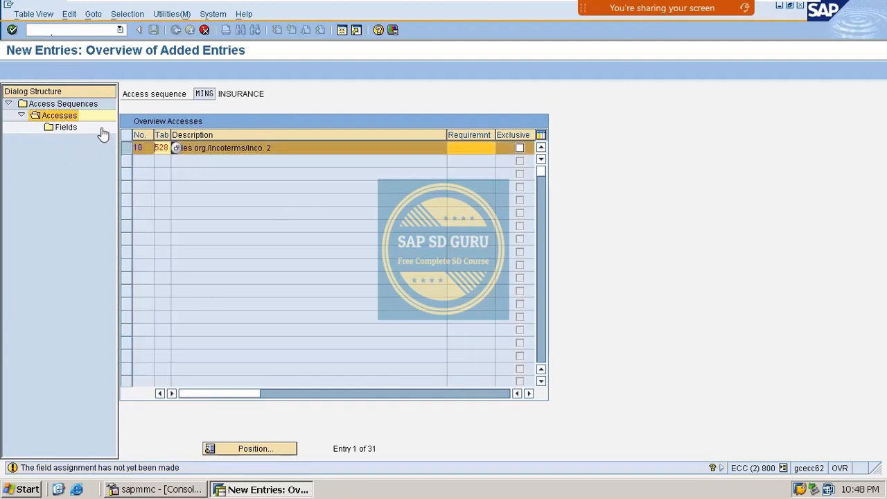
double_click(66, 130)
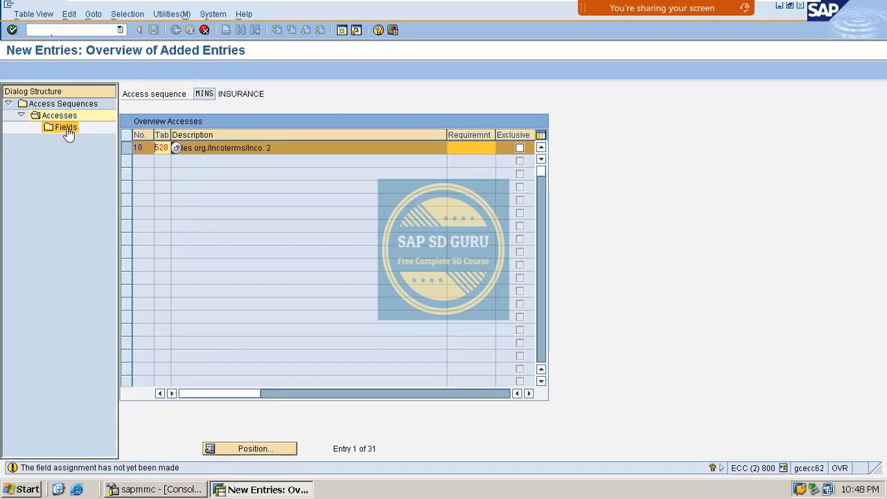
double_click(66, 130)
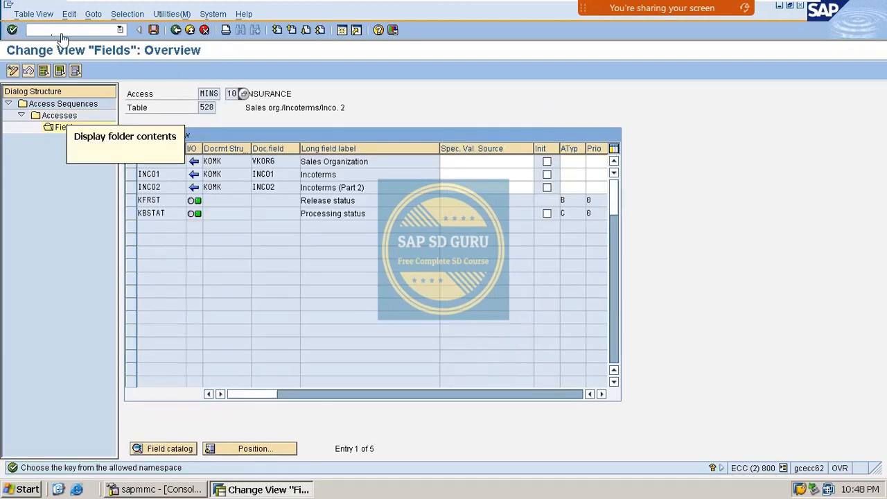
- Save the MINS access and its fields under workbench request ECCK900004, and return to the access sequence overview
click(154, 31)
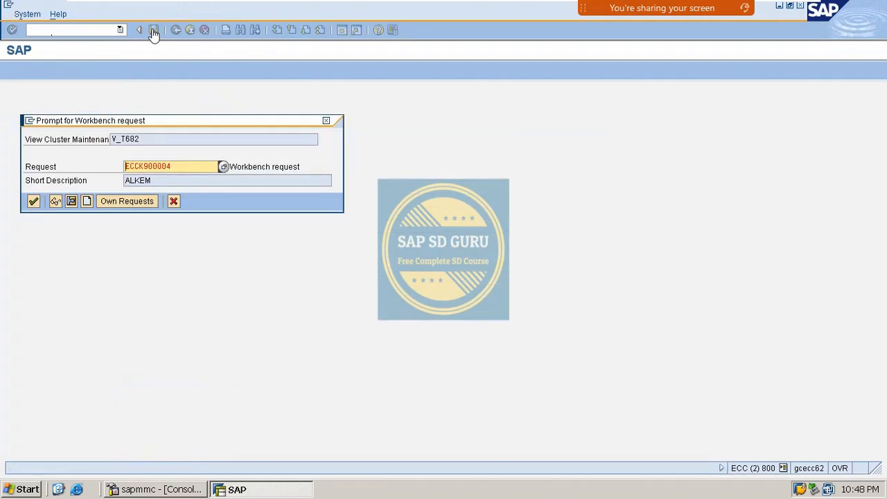
key(Return)
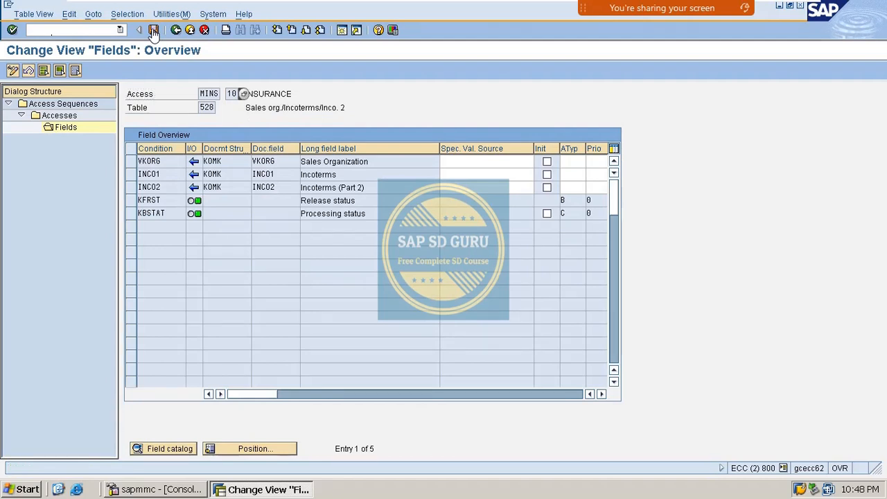
click(154, 31)
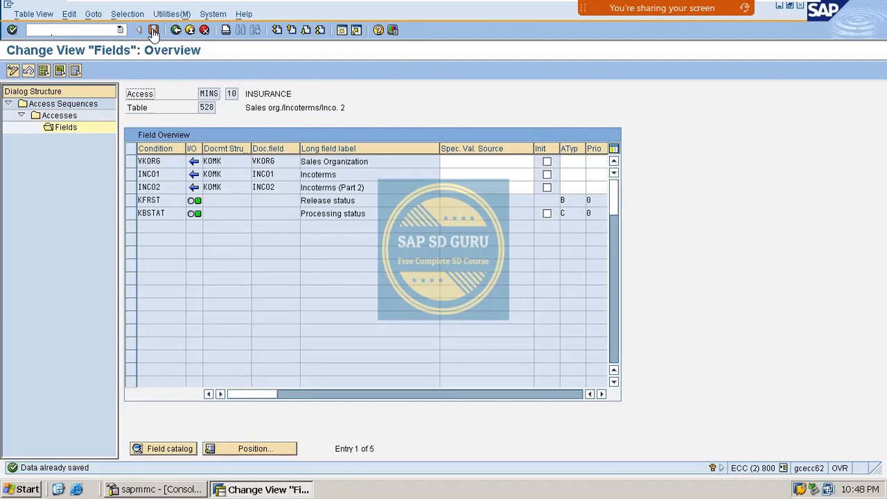
click(176, 30)
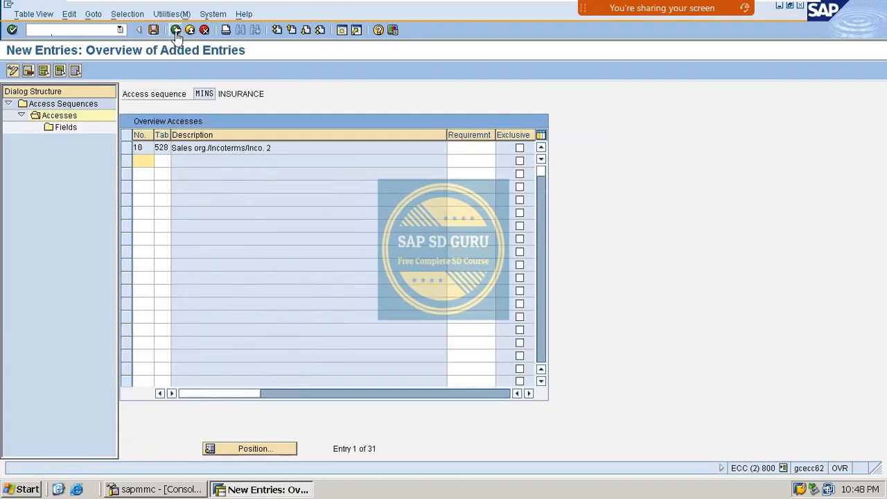
click(176, 30)
click(176, 30)
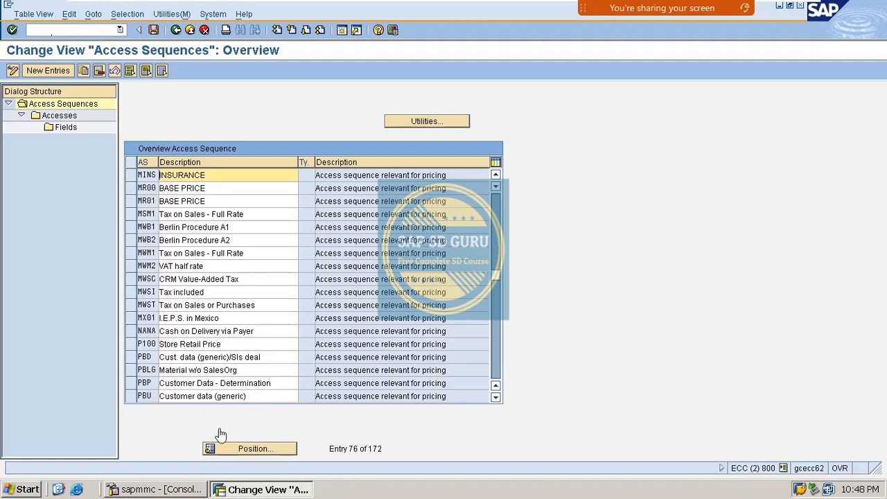
- Position the overview at MF00 and change the description of access sequence MINS to INSURANCE CONDITION
click(249, 448)
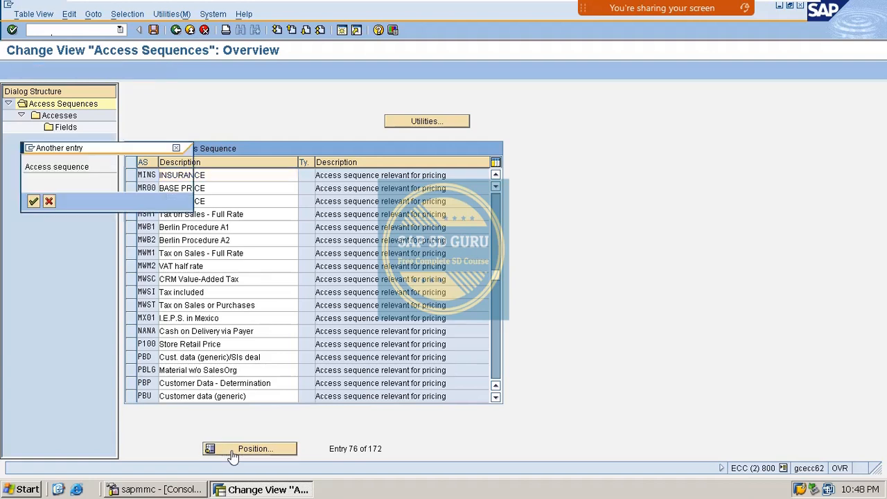
text(mf)
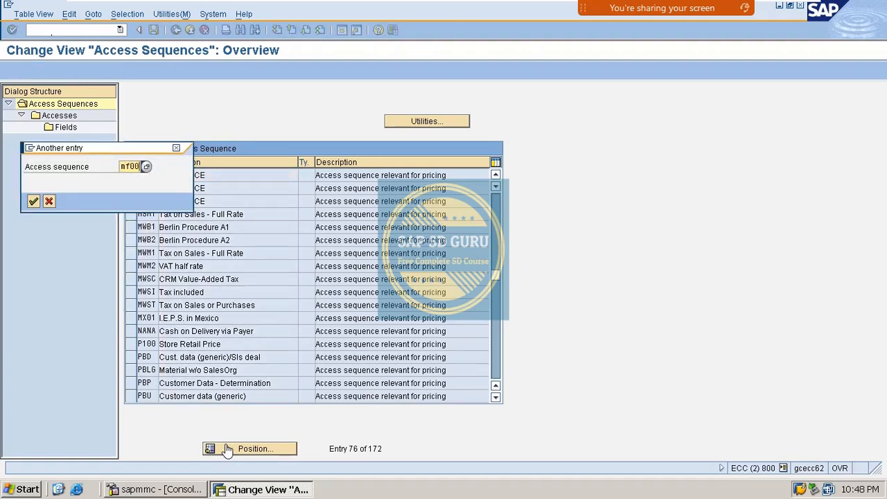
text(00)
key(Return)
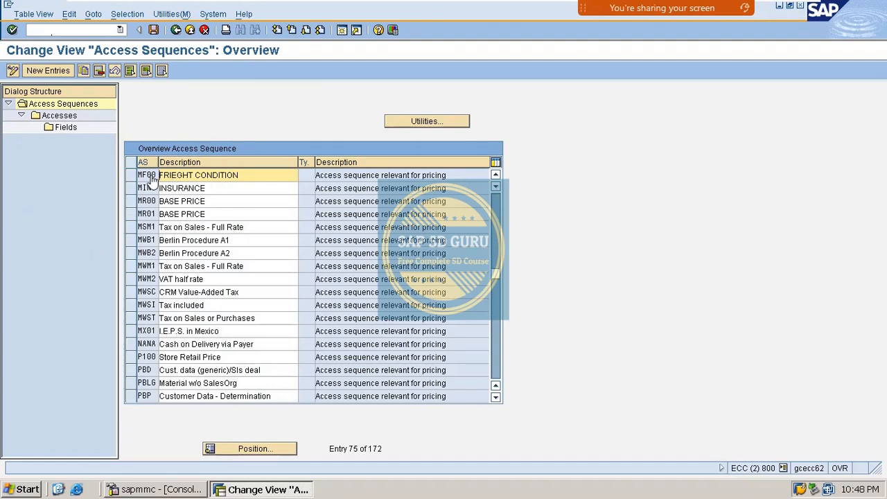
click(213, 189)
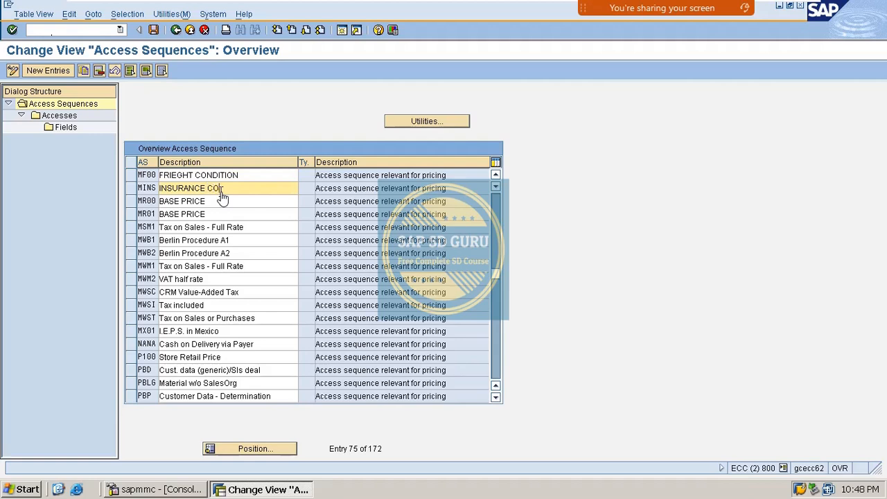
text(CONDITION)
key(Return)
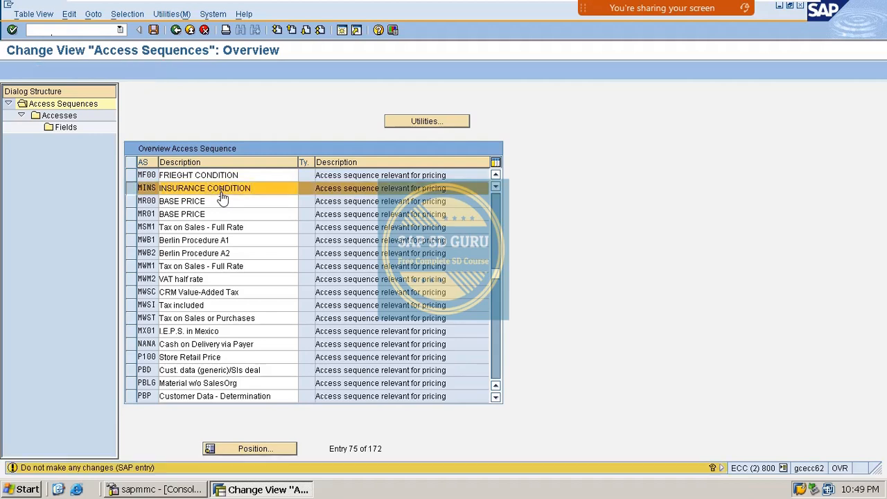
key(Return)
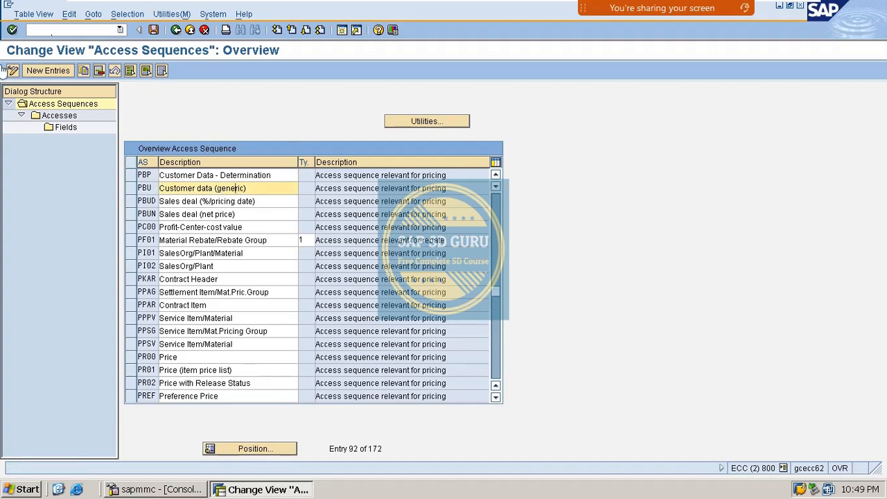
- Create a new access sequence MPAC with the description PACKING CONDITION and save it
click(48, 70)
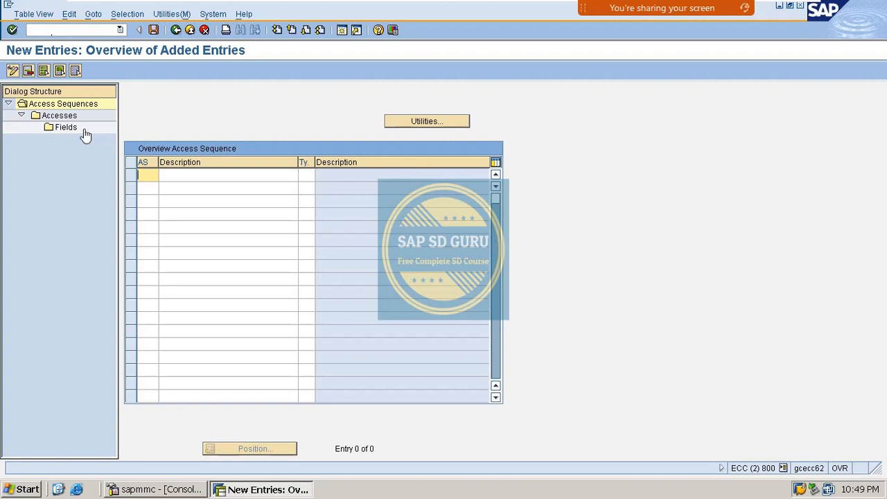
text(MPAC)
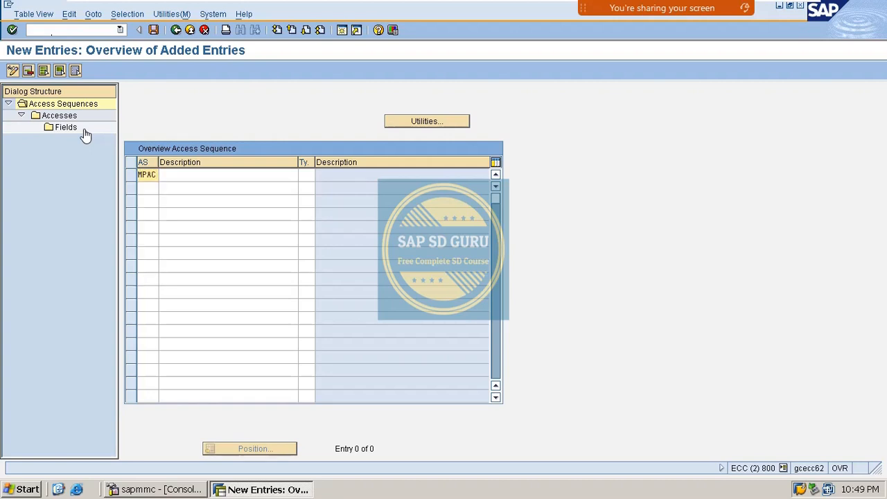
key(Tab)
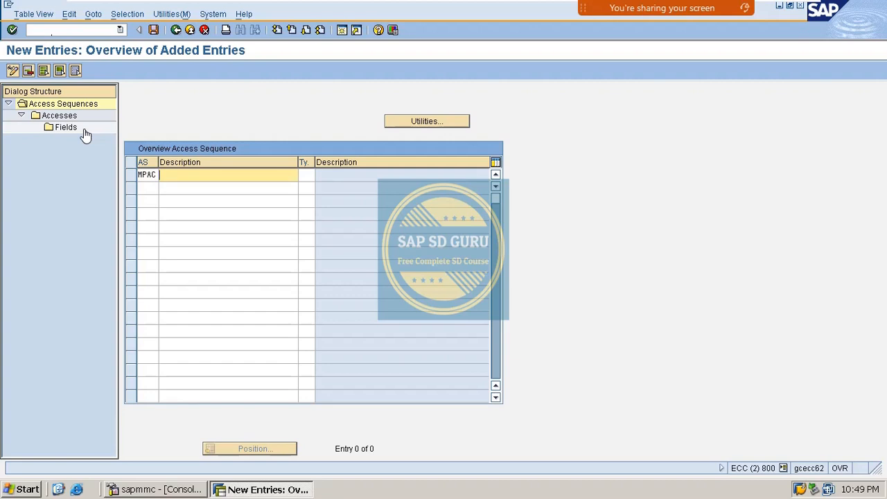
text(PACKING)
key(Return)
key(Return)
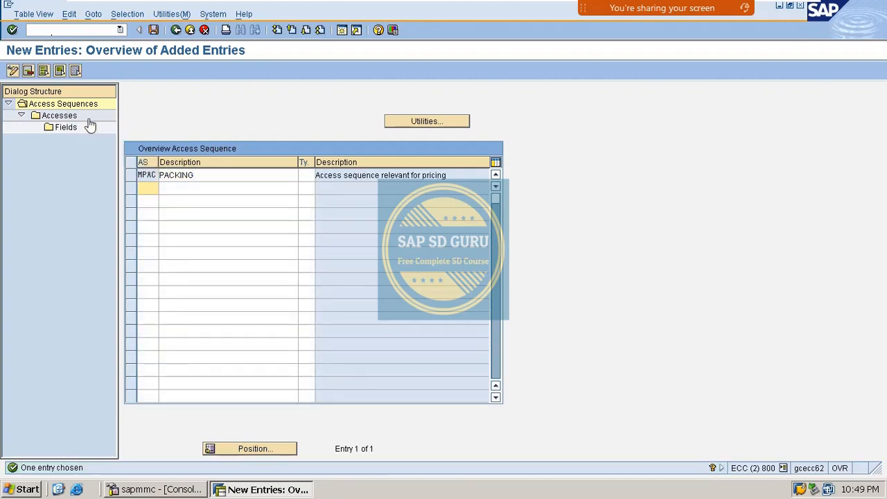
click(200, 175)
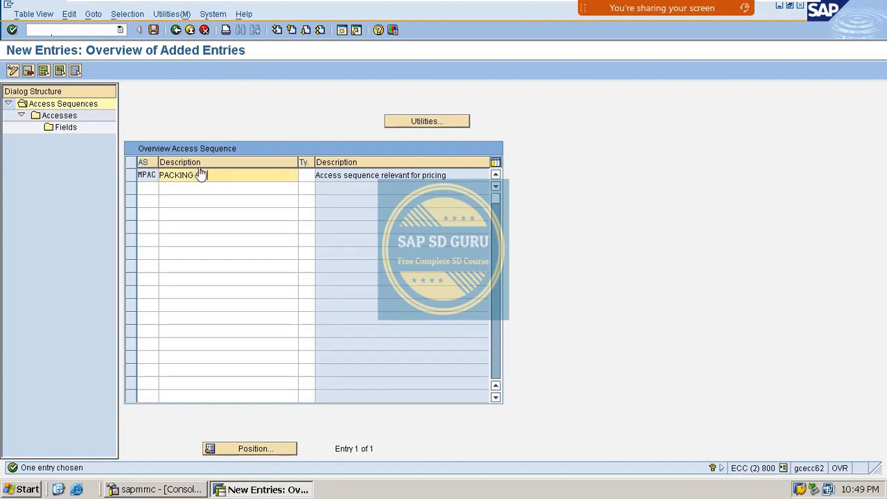
key(Return)
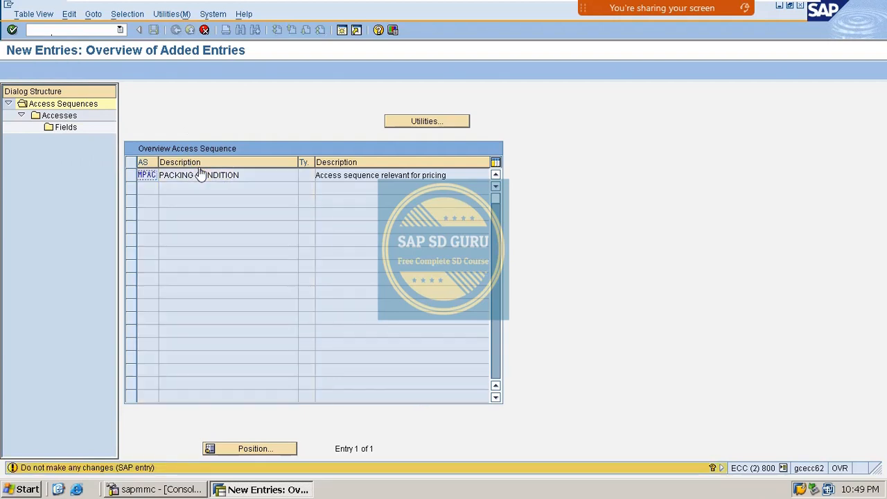
key(ctrl+s)
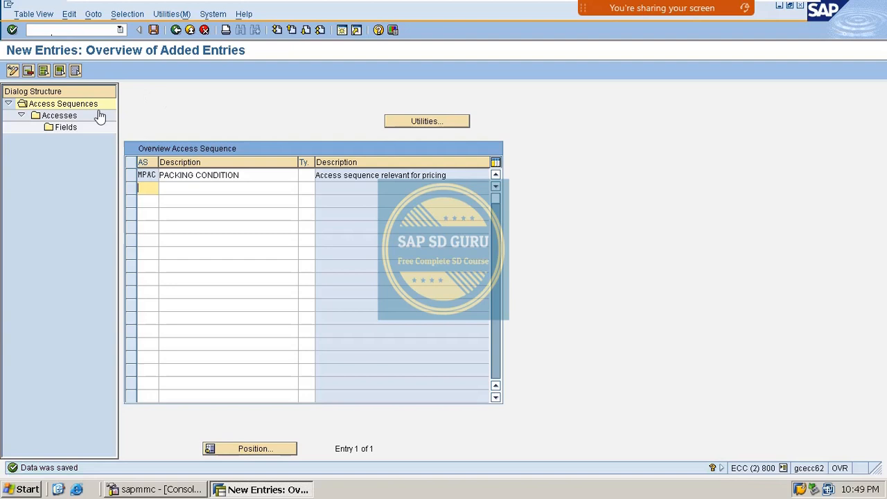
- Open the accesses of MPAC and add access number 10 with condition table 529
click(131, 176)
double_click(59, 116)
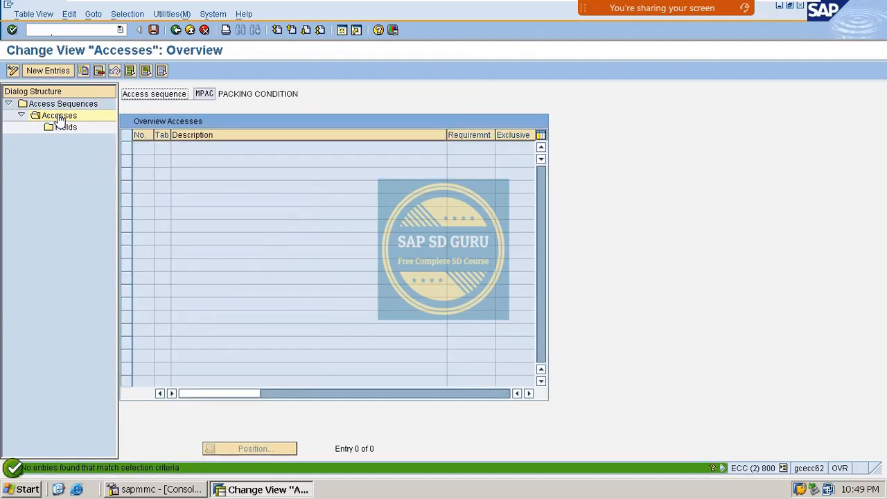
click(59, 70)
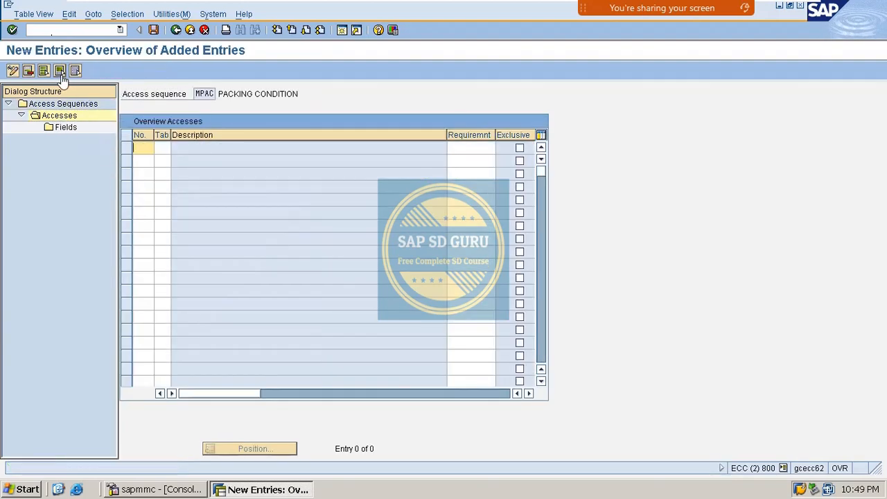
text(10)
key(Tab)
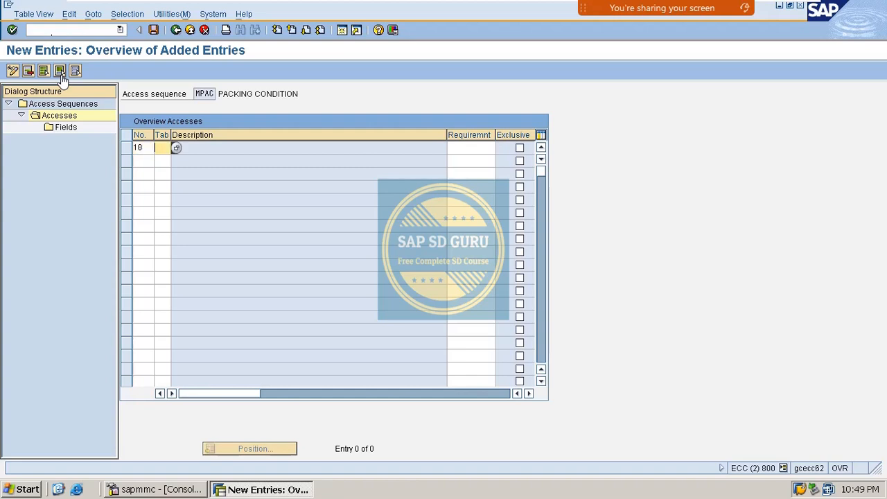
text(529)
key(Return)
key(Return)
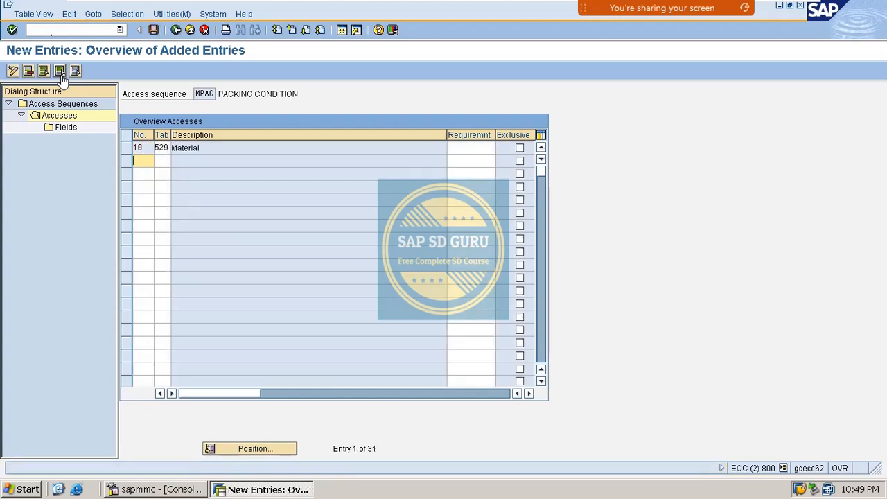
- Select access 10 with condition table 529 in access sequence MPAC and open its field assignment
click(126, 150)
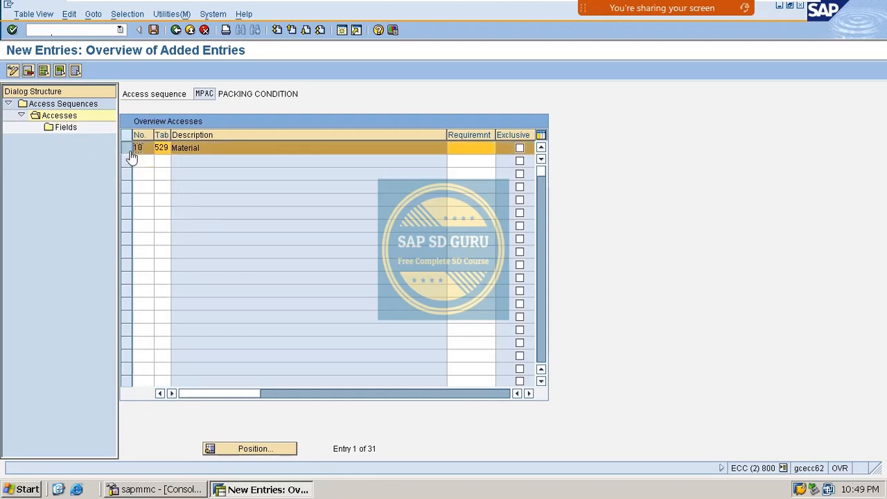
double_click(55, 126)
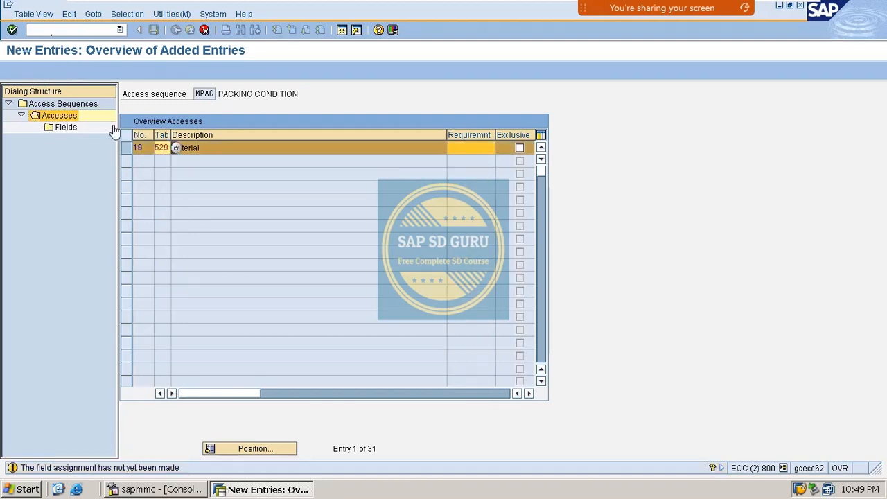
click(68, 129)
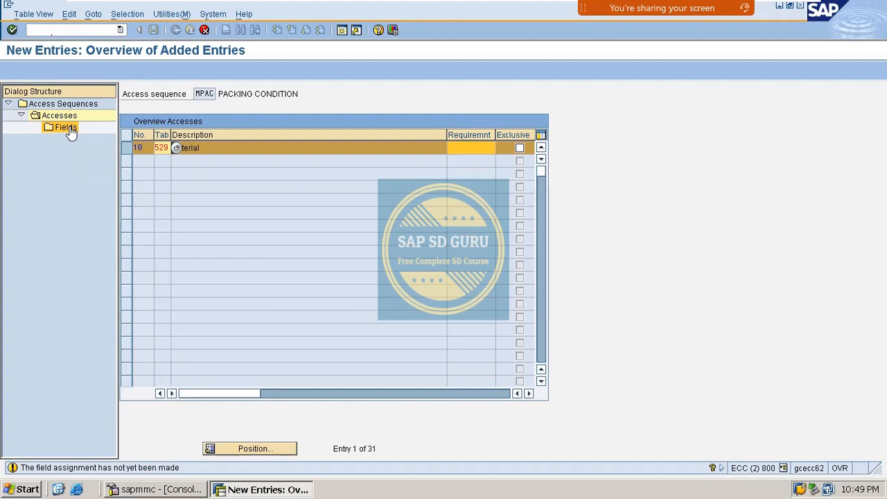
double_click(70, 129)
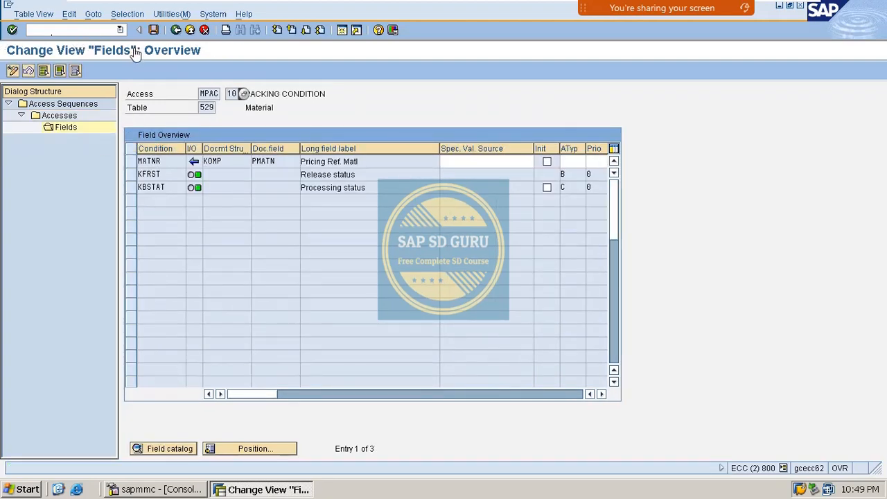
- Save the field assignment and access of MPAC, and return to the access sequence overview
click(153, 30)
click(177, 31)
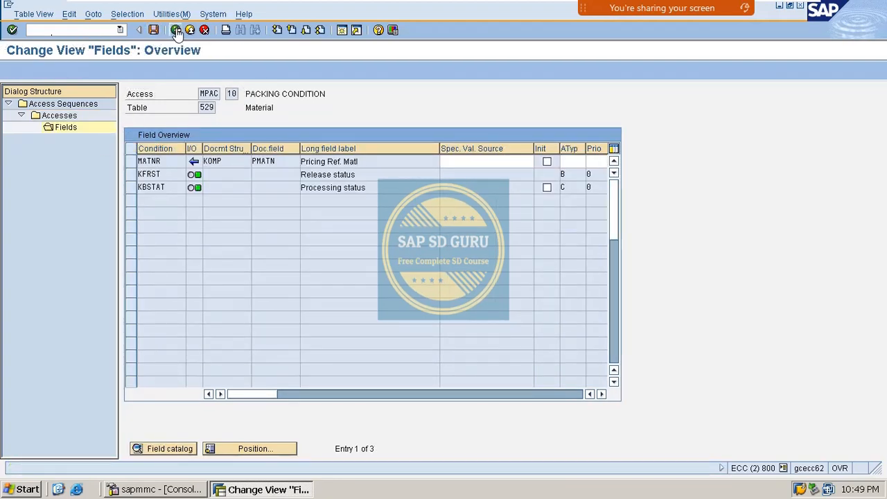
click(176, 31)
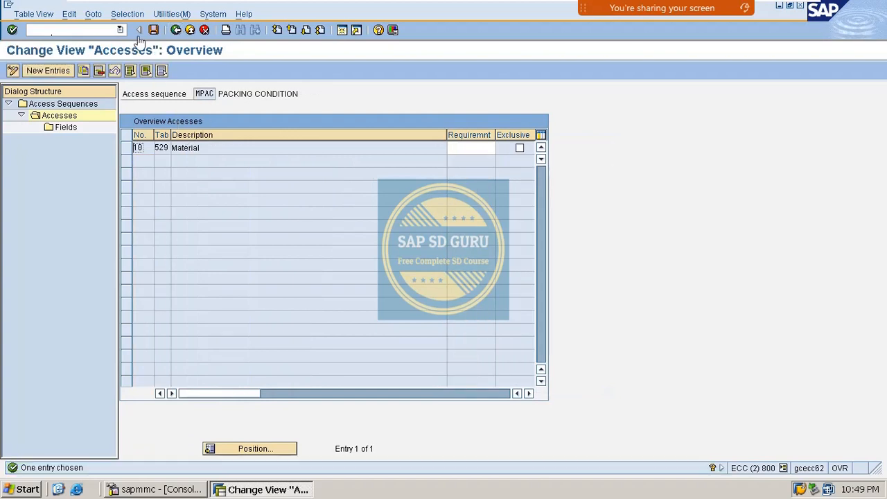
click(154, 30)
click(176, 30)
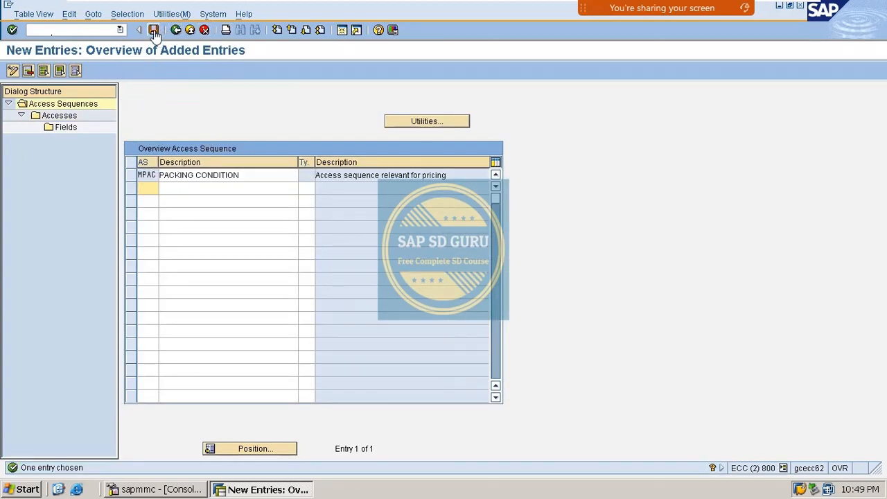
click(176, 29)
- Create a new access sequence MLOD with the description LOADING CONDITION
click(59, 71)
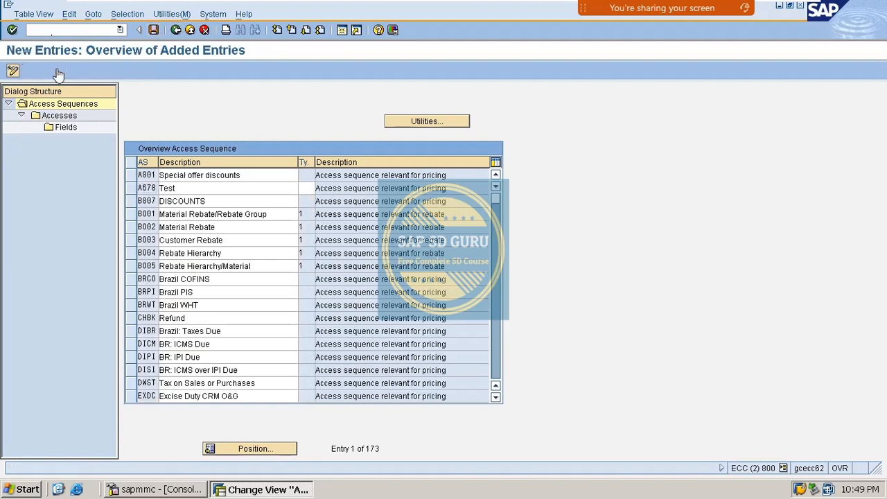
text(MLOA)
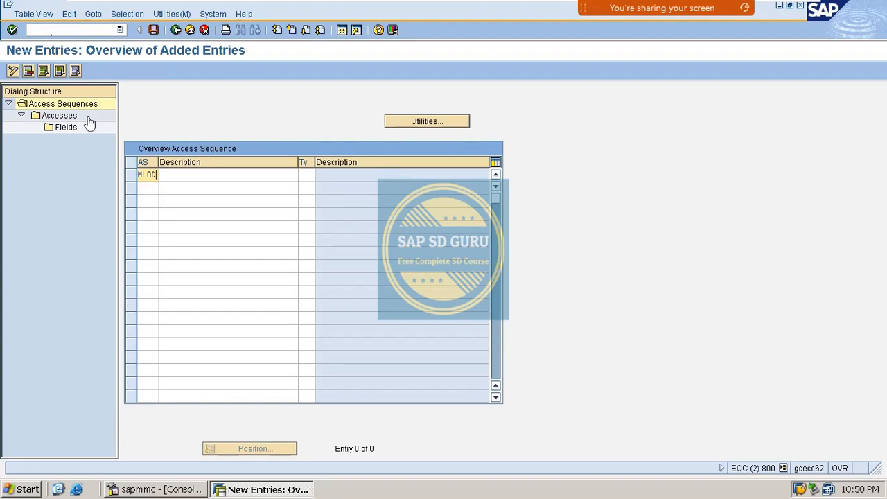
key(Tab)
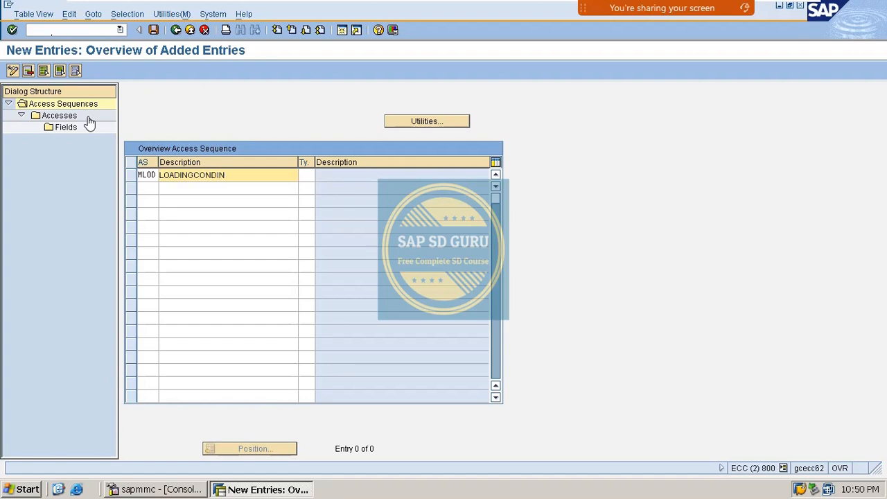
text(CO)
key(Return)
key(Return)
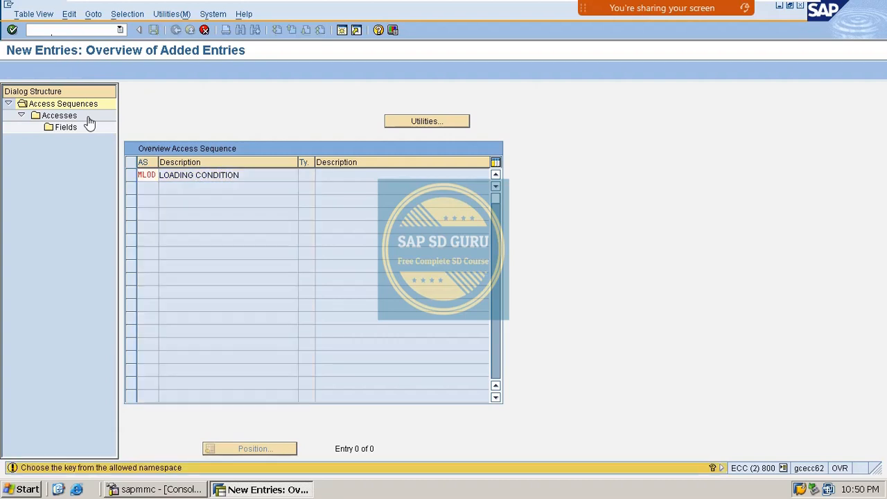
- Open the accesses of MLOD and add access number 10 with condition table 529
click(138, 177)
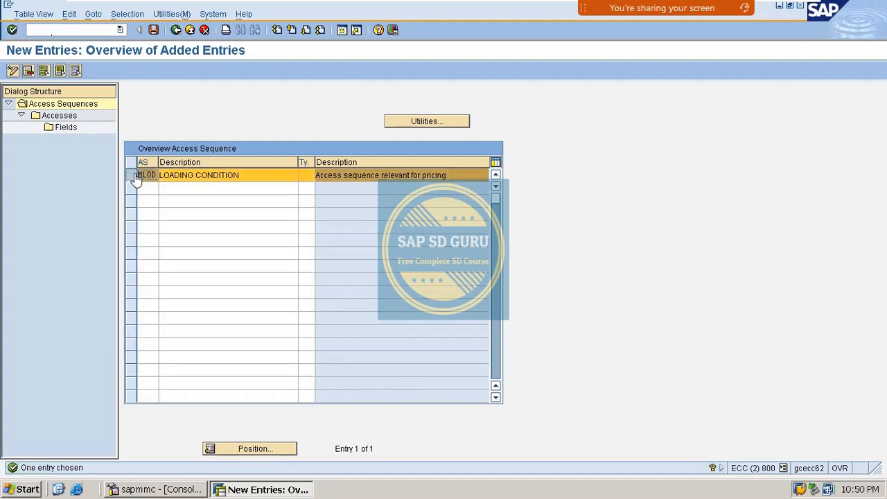
double_click(60, 117)
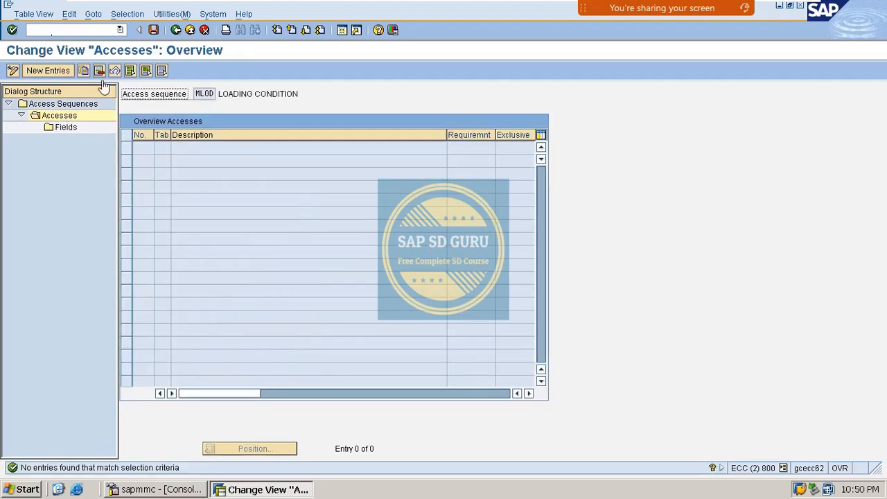
click(45, 71)
text(10)
key(Tab)
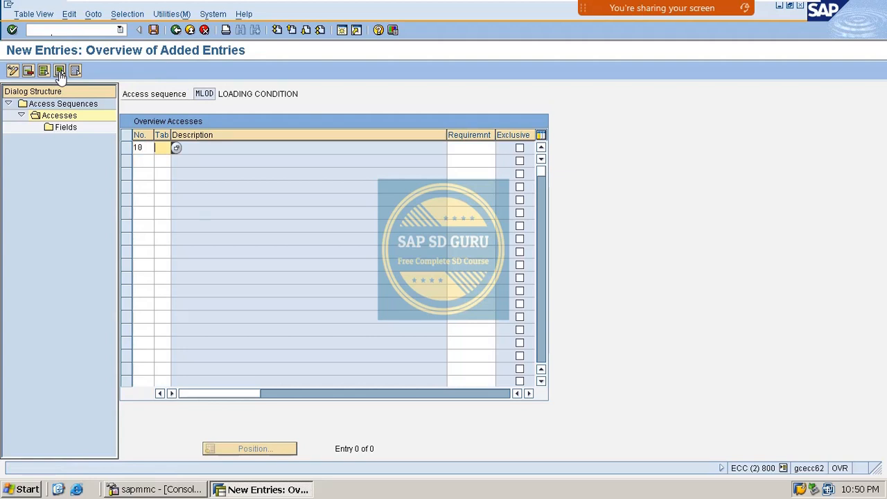
key(BackSpace)
key(Down)
key(Return)
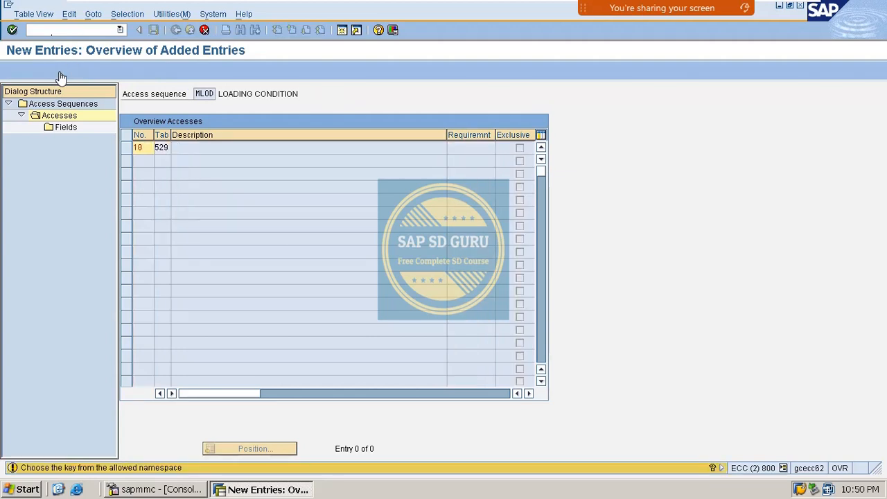
key(Return)
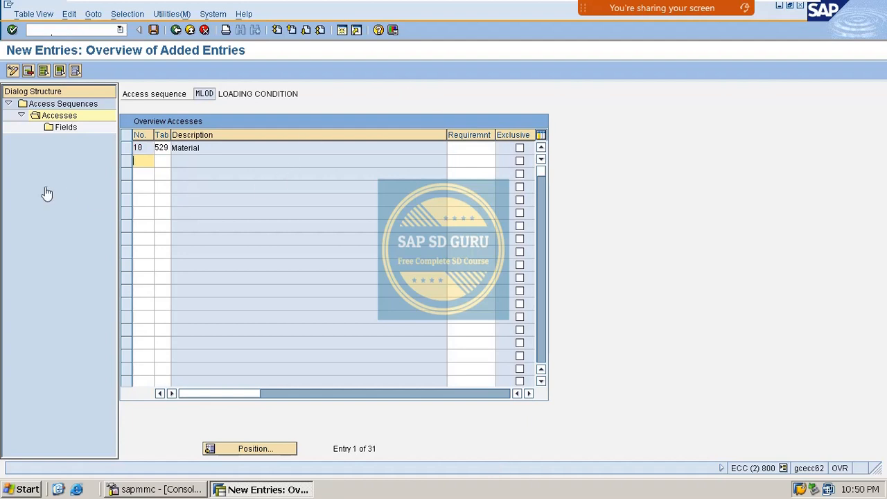
- Select access 10 of MLOD and open its field assignment
drag(213, 153, 108, 159)
click(162, 149)
click(125, 149)
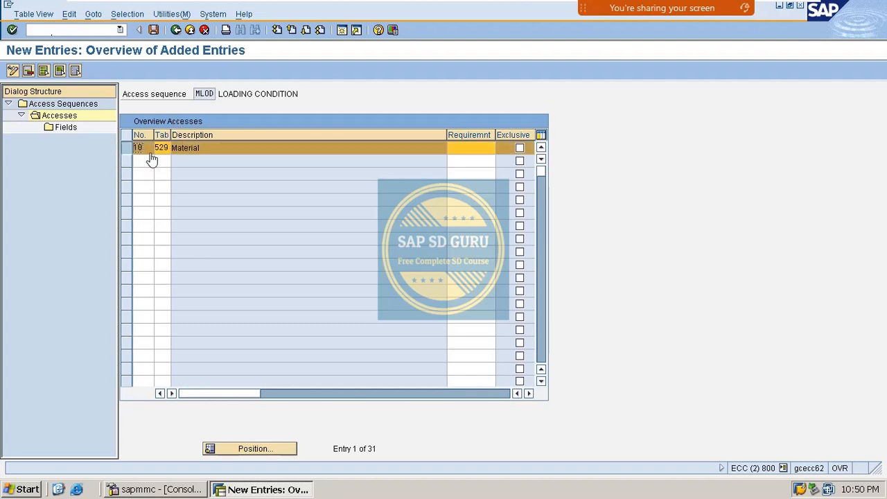
click(66, 128)
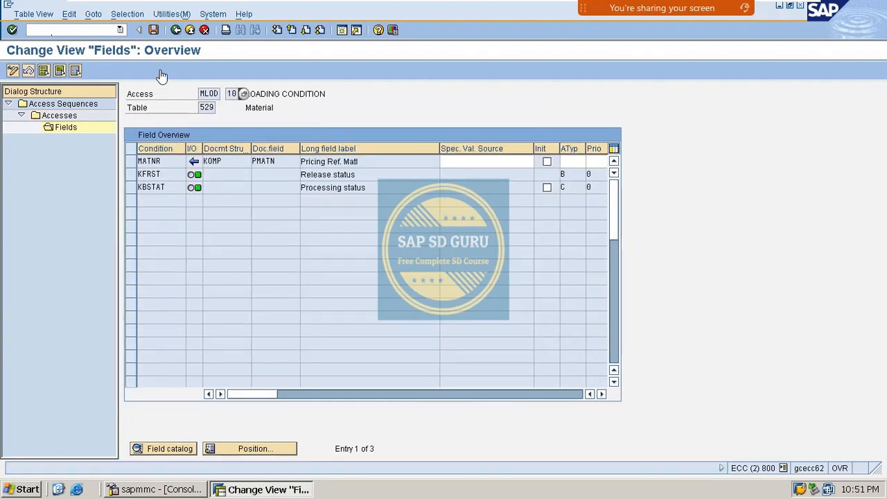
- Save the MLOD access with its fields and return to the access sequence overview
click(154, 30)
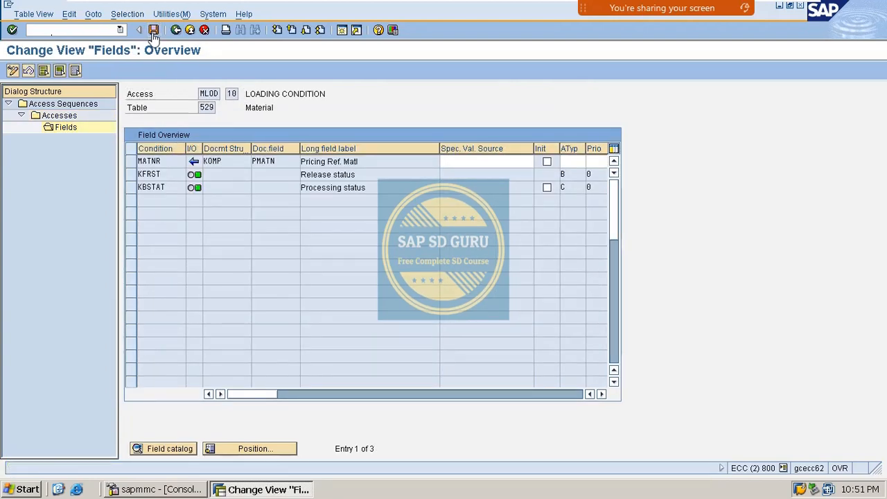
click(175, 31)
click(175, 31)
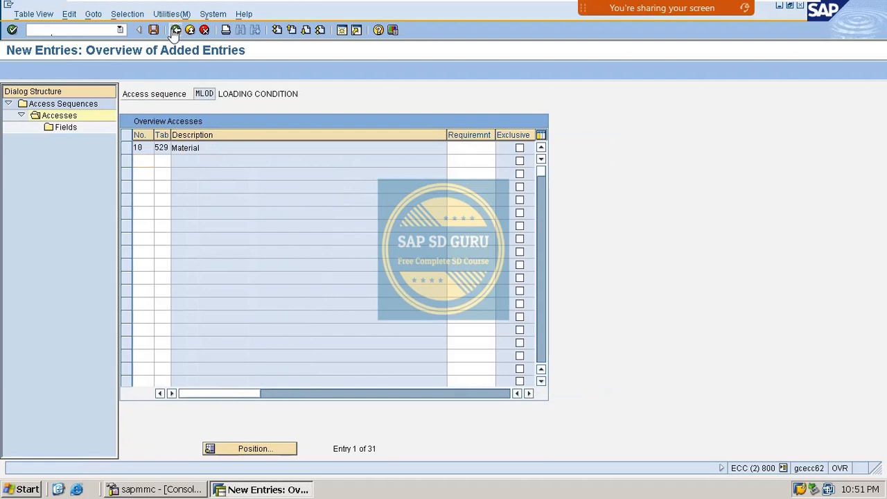
click(176, 30)
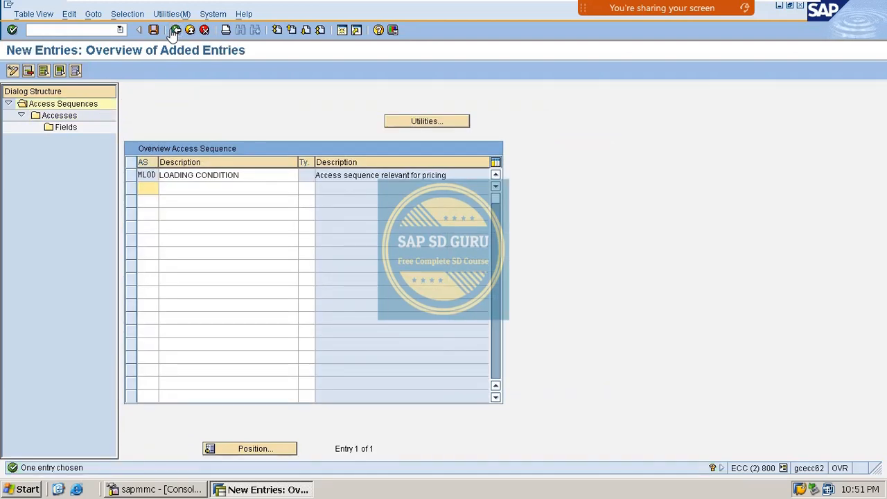
click(175, 31)
- Leave access sequence maintenance, open the condition types overview for changing, and position the list at condition type KF00
click(176, 31)
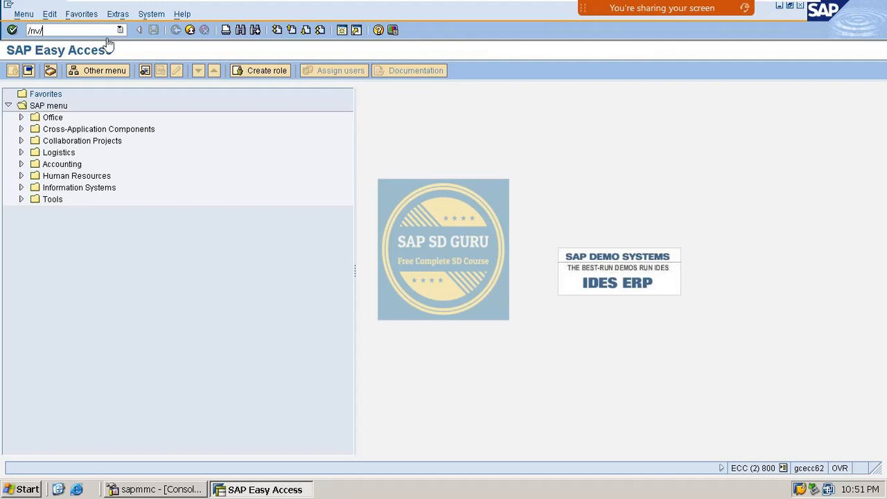
key(Return)
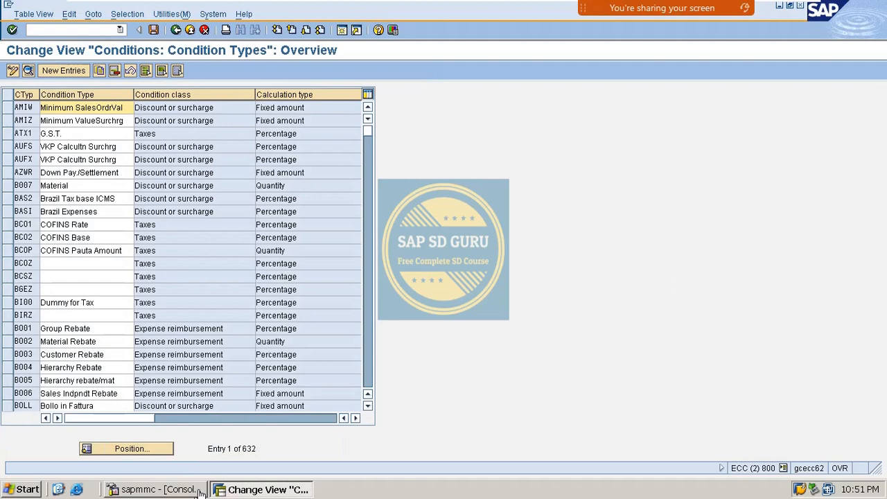
click(153, 449)
text(kf00)
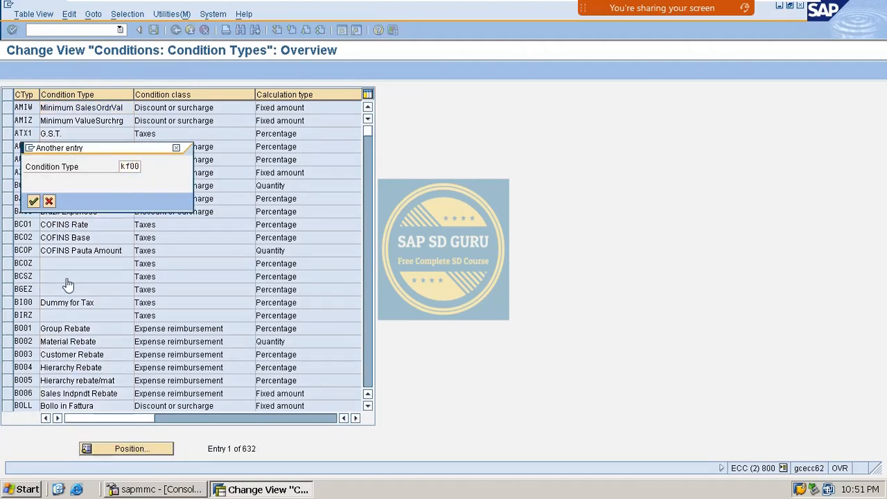
key(Return)
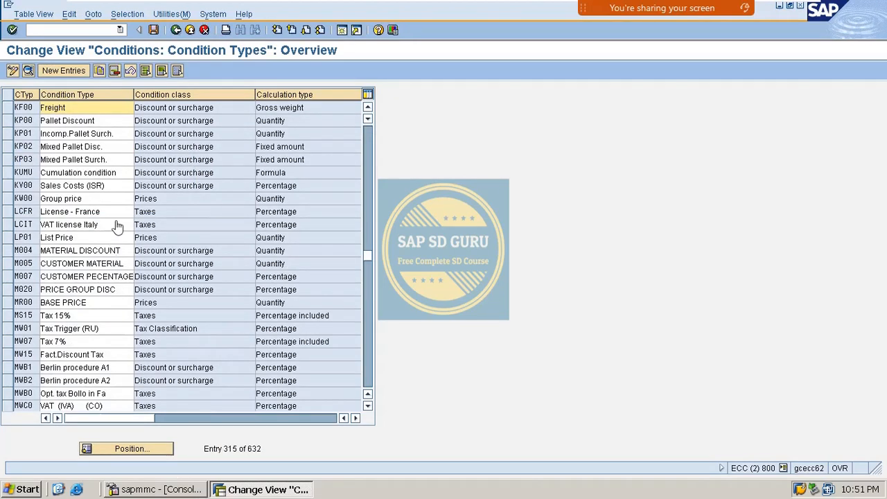
- Copy freight condition type KF00 as new condition type MF00 with access sequence MF00
click(10, 109)
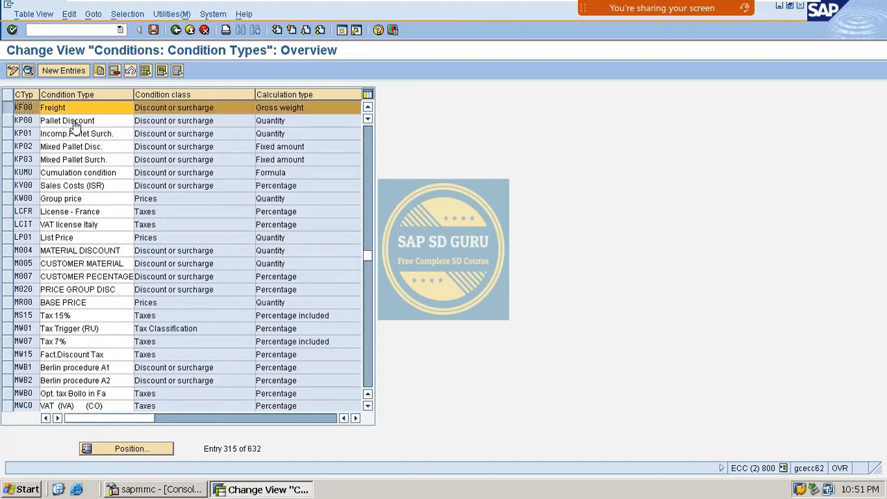
click(99, 70)
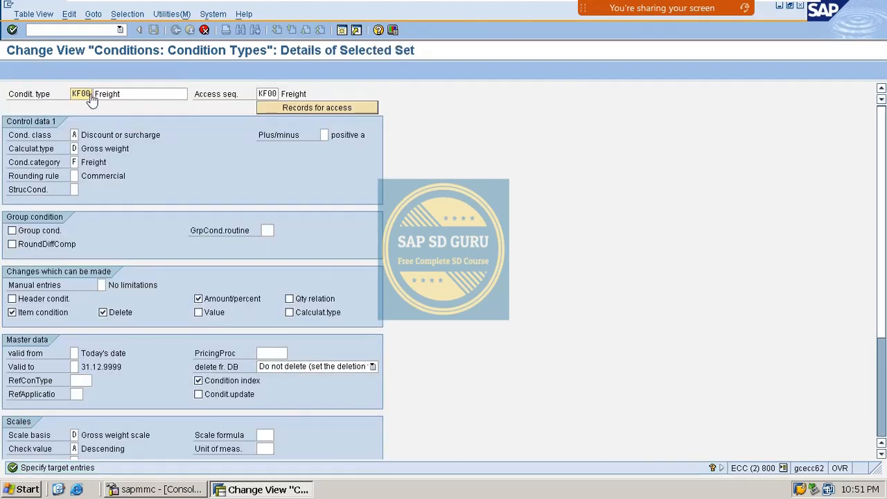
drag(90, 95, 4, 110)
key(BackSpace)
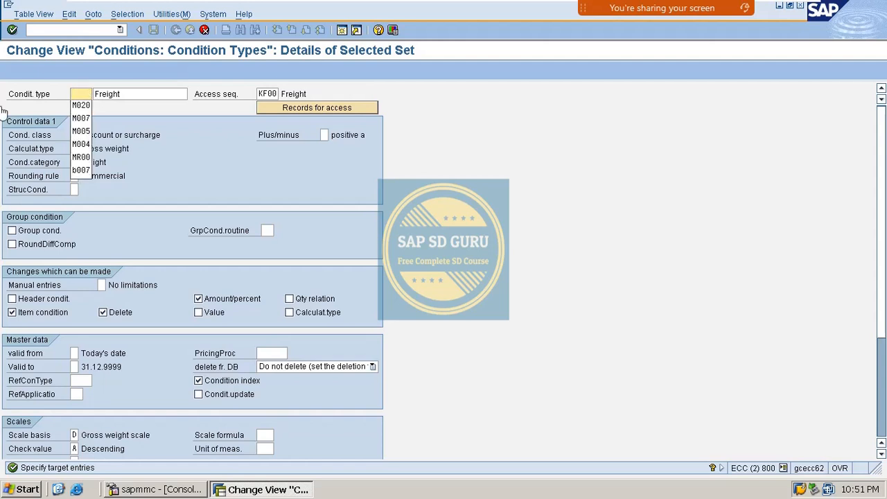
text(MF00)
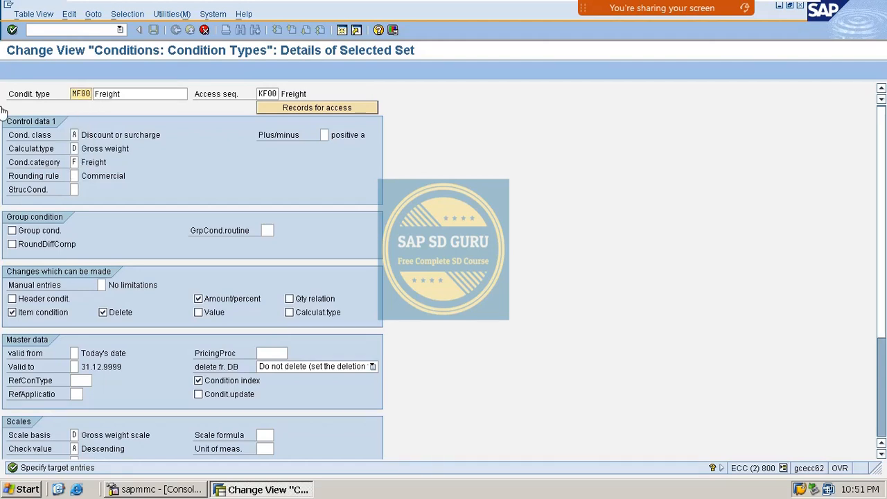
key(Tab)
key(Tab)
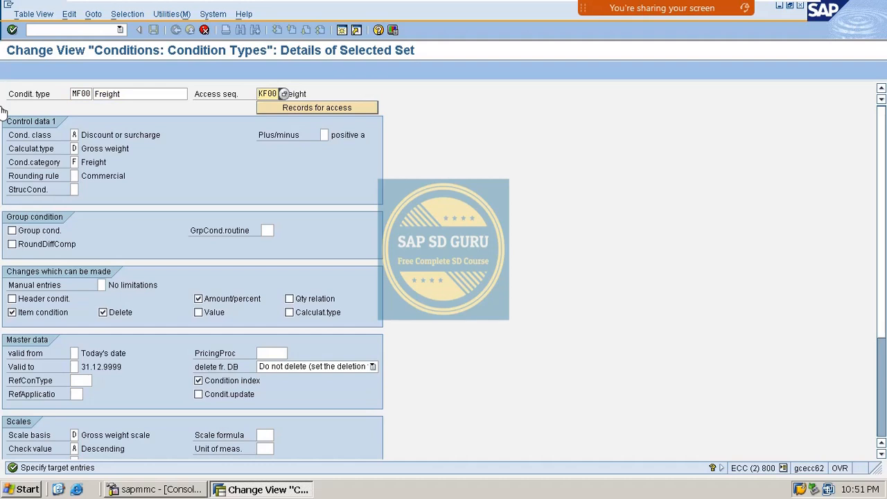
text(MF)
key(Return)
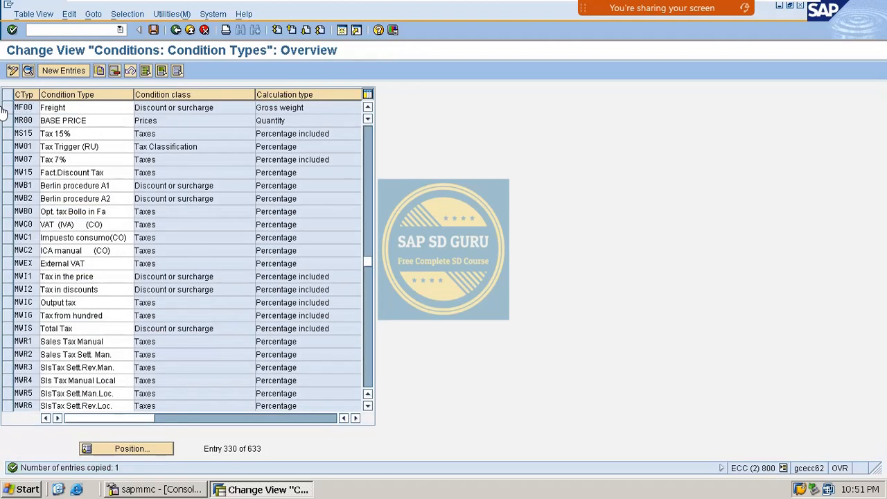
- Save condition type MF00 under customizing request ECCK900002 and select its row in the overview
key(ctrl+s)
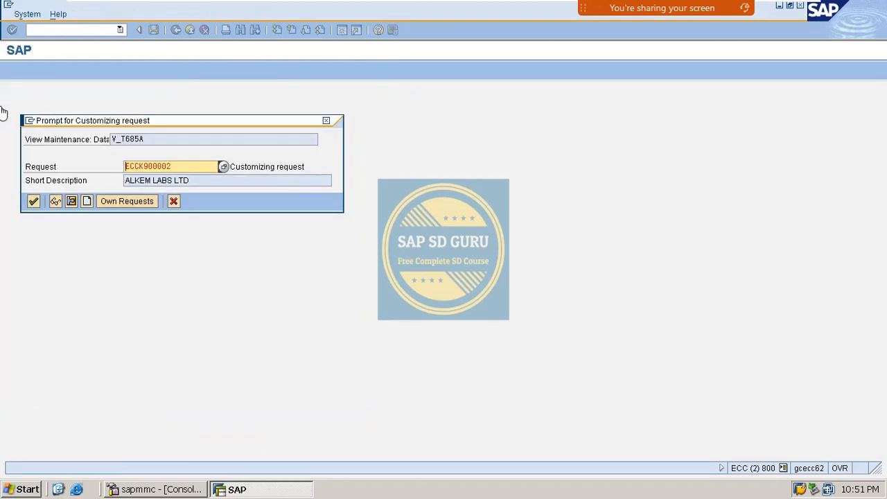
key(Return)
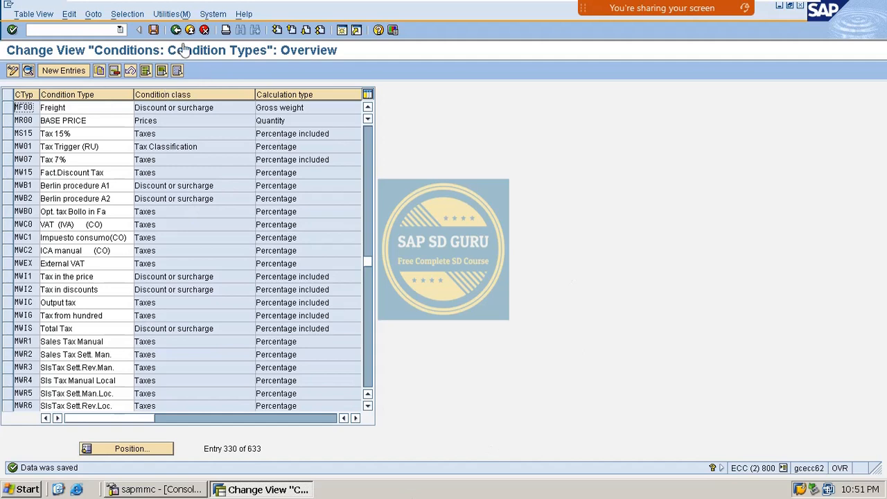
click(152, 31)
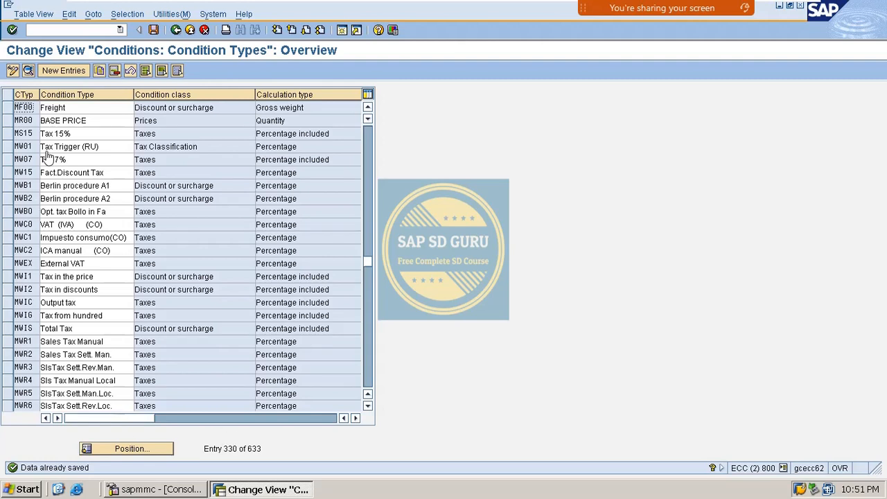
click(9, 111)
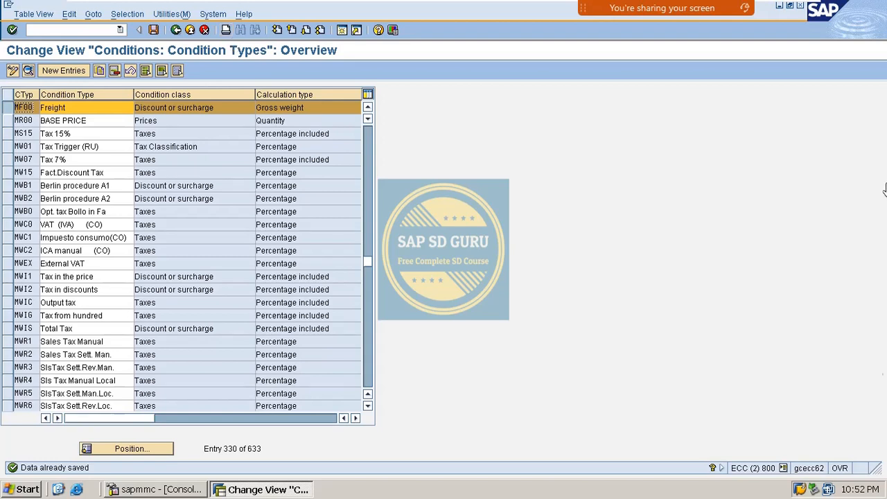
- Copy condition type MF00 as new condition type MINS, described as INSURANCE, with access sequence MINS
click(99, 71)
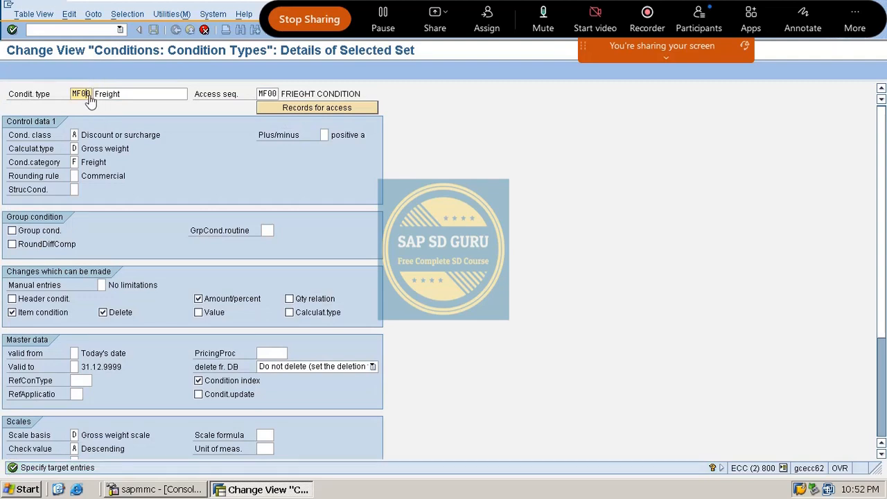
drag(86, 94, 2, 105)
key(BackSpace)
key(BackSpace)
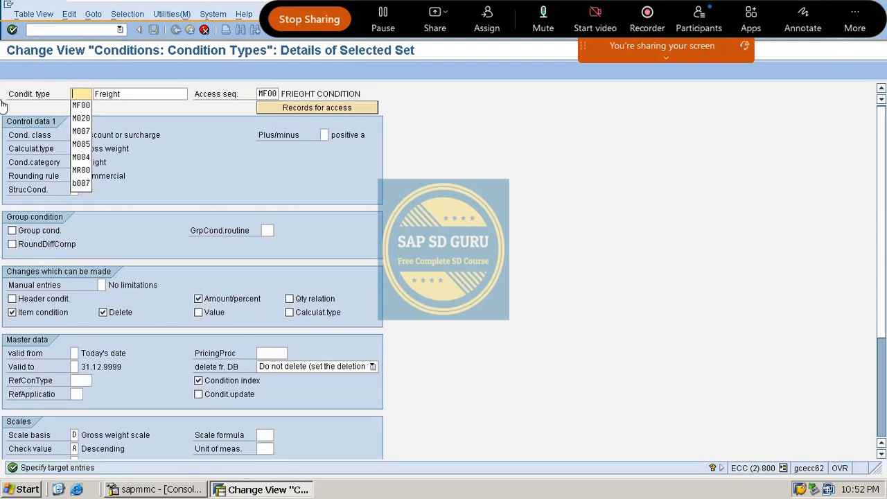
text(MINS)
key(Tab)
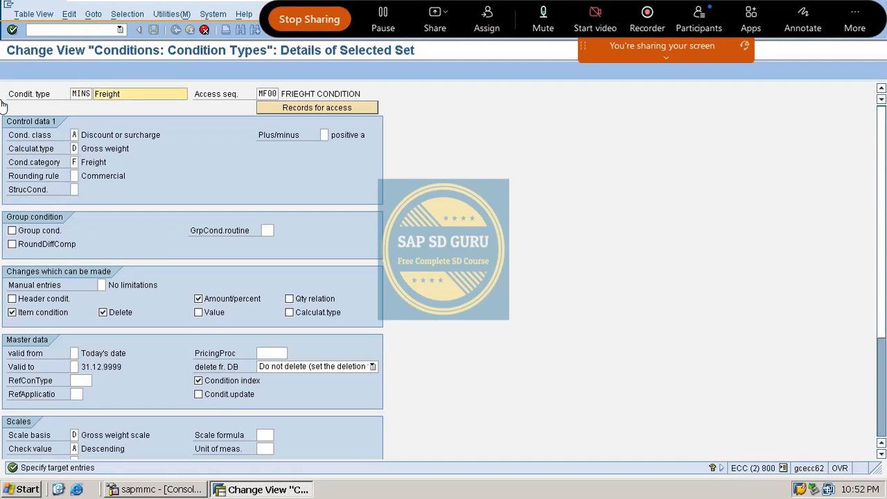
text(f)
key(Tab)
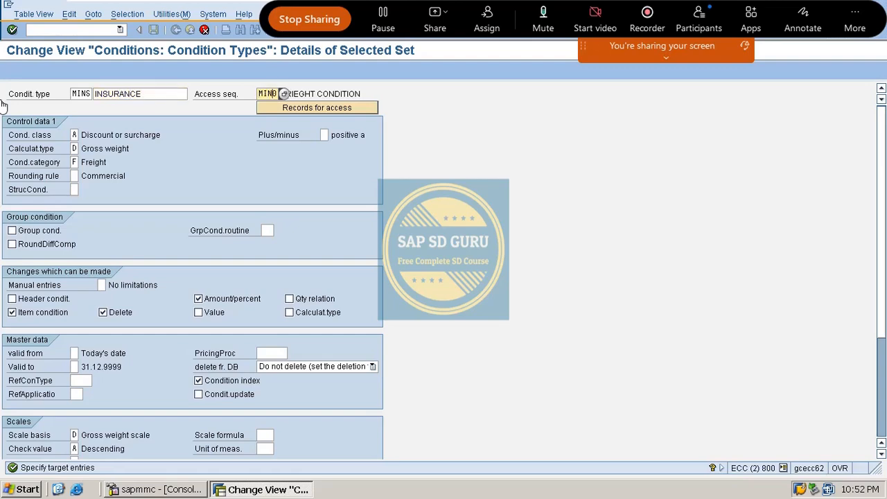
key(Return)
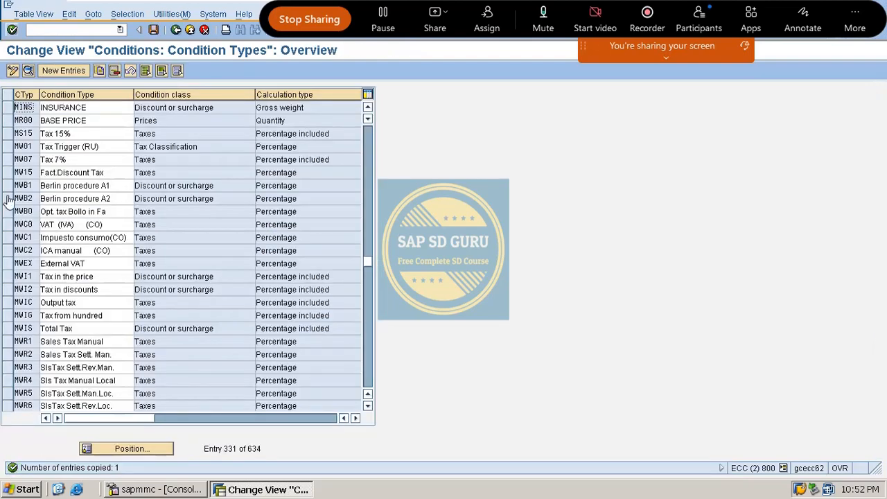
- Clear the condition category of condition type MINS, save it and return to the condition types overview
double_click(92, 111)
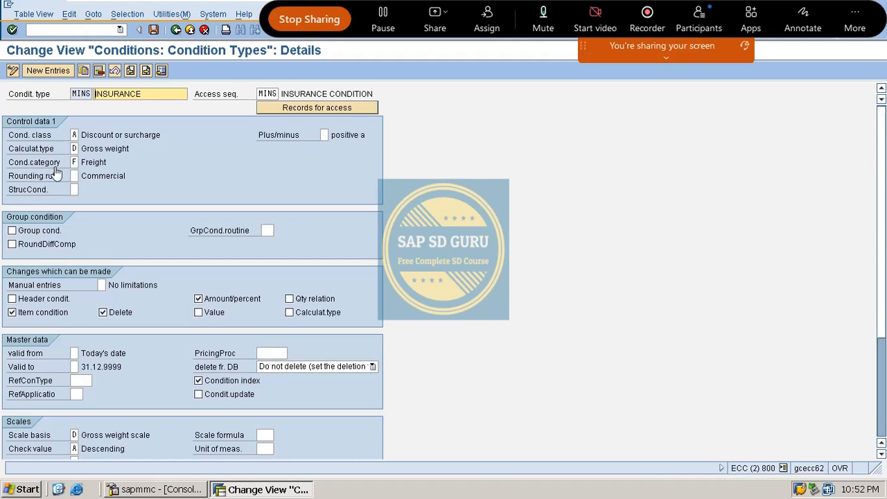
click(77, 163)
click(103, 164)
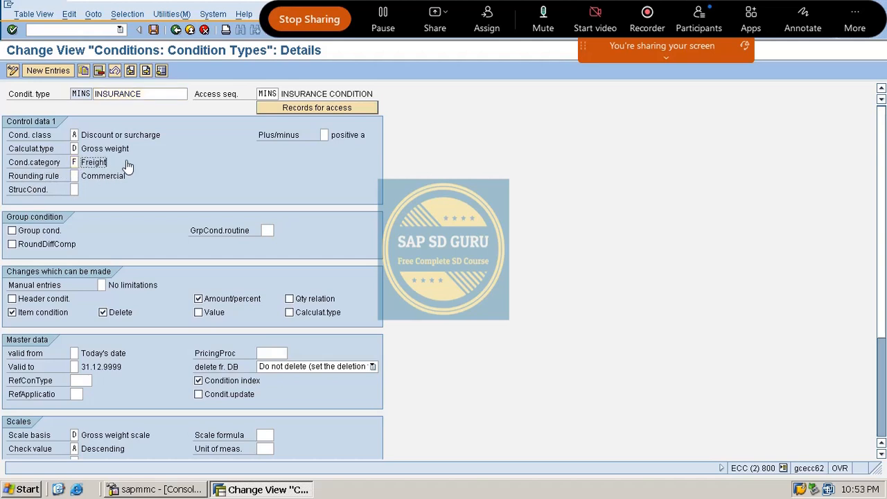
click(77, 160)
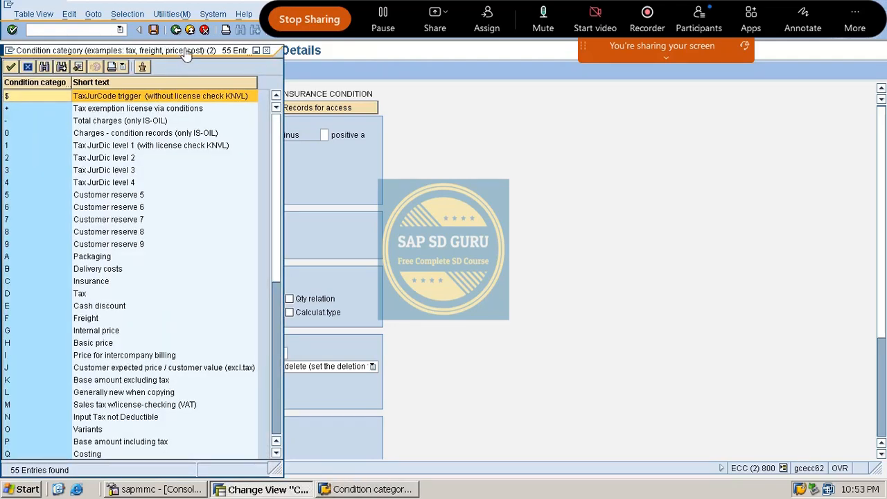
drag(185, 55, 617, 46)
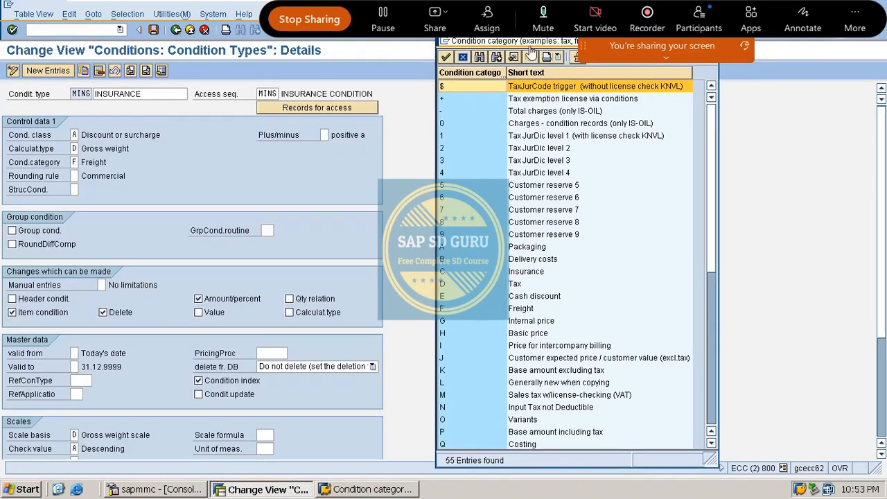
drag(530, 43, 423, 121)
click(600, 122)
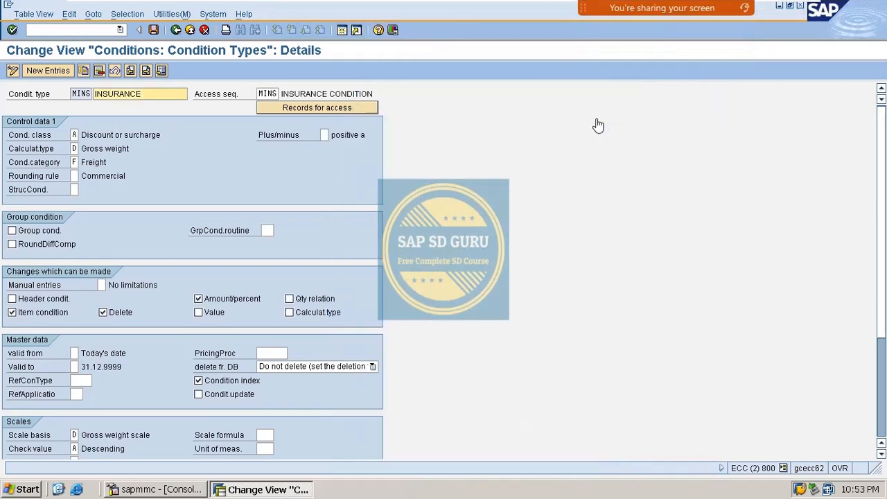
click(74, 163)
key(Delete)
key(ctrl+s)
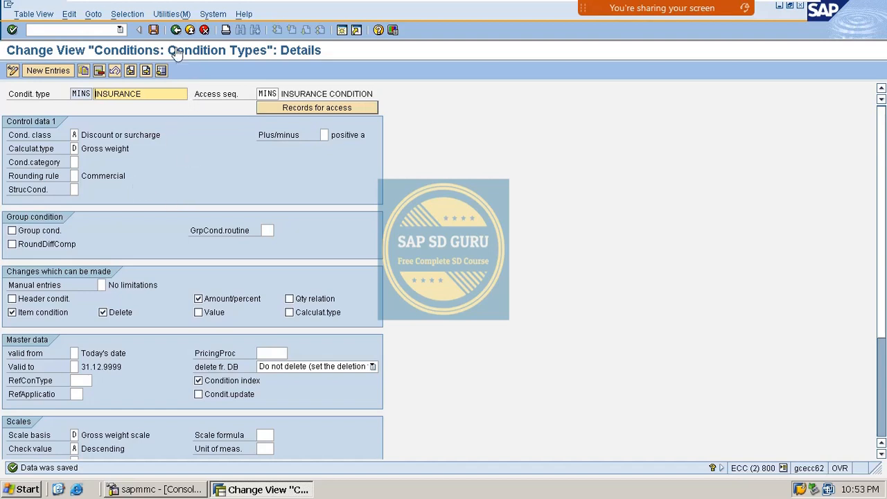
click(153, 30)
click(176, 30)
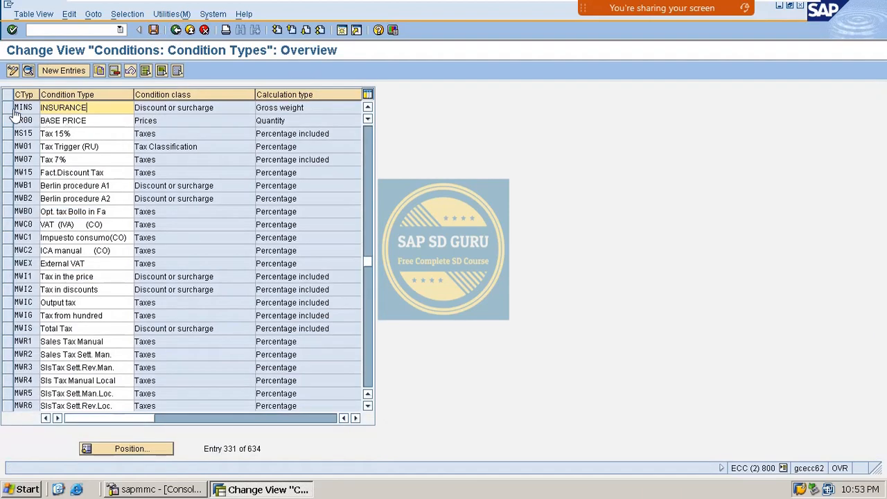
- Copy condition type MINS as MPAC, described as PACKING, with access sequence MPAC, save it and check its details
click(7, 108)
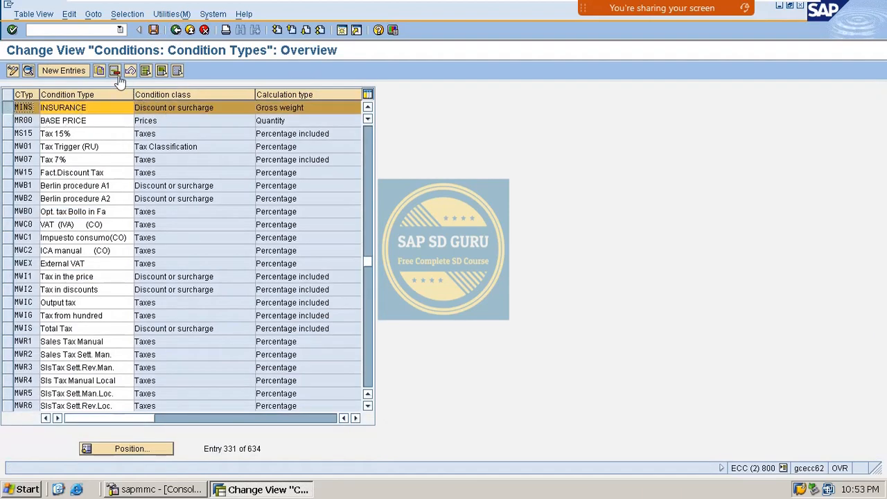
click(99, 71)
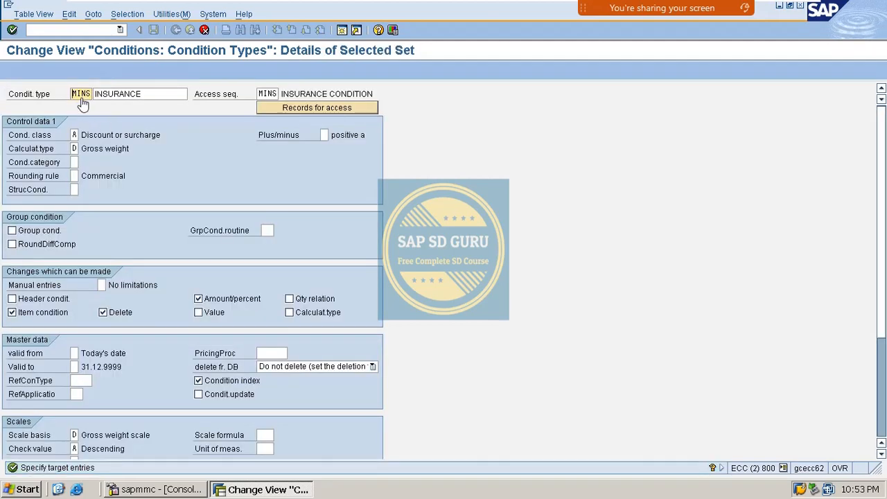
double_click(81, 94)
mouse_move(361, 7)
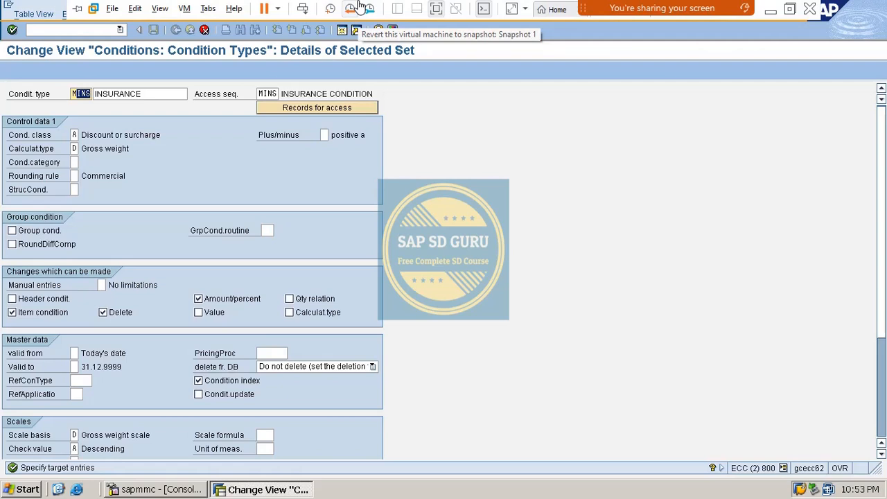
double_click(85, 97)
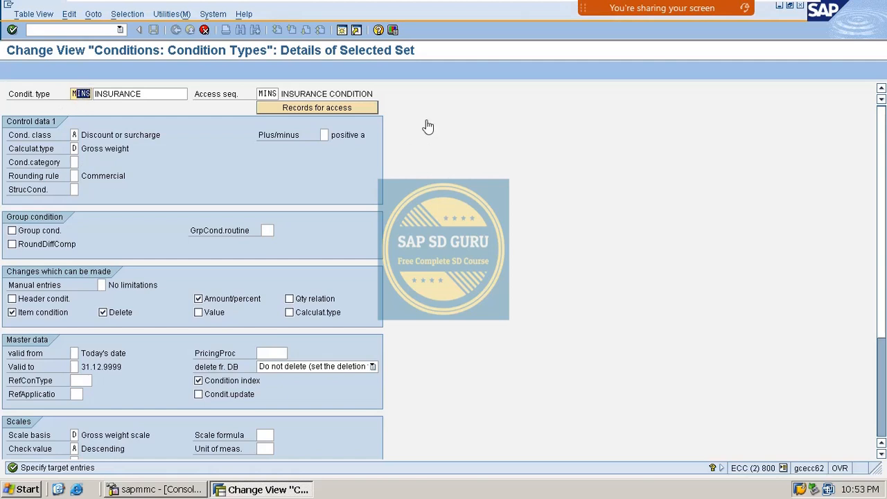
key(Tab)
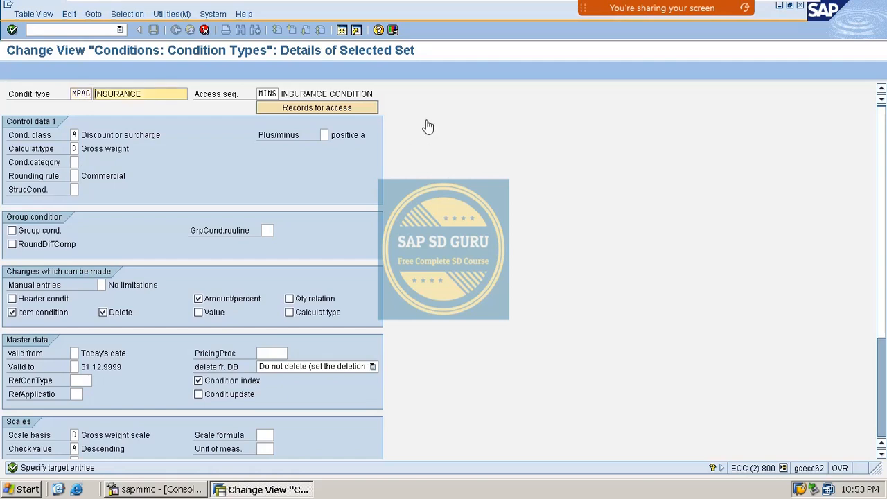
text(PACKING)
key(Tab)
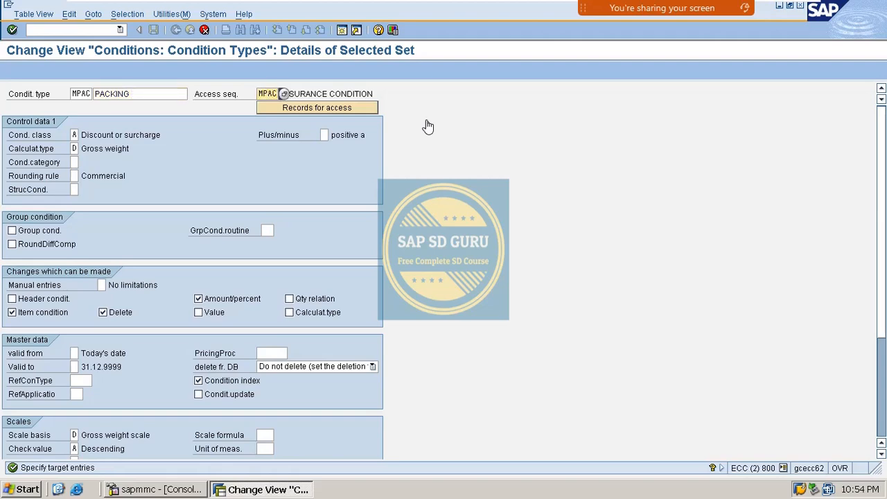
key(Return)
key(ctrl+s)
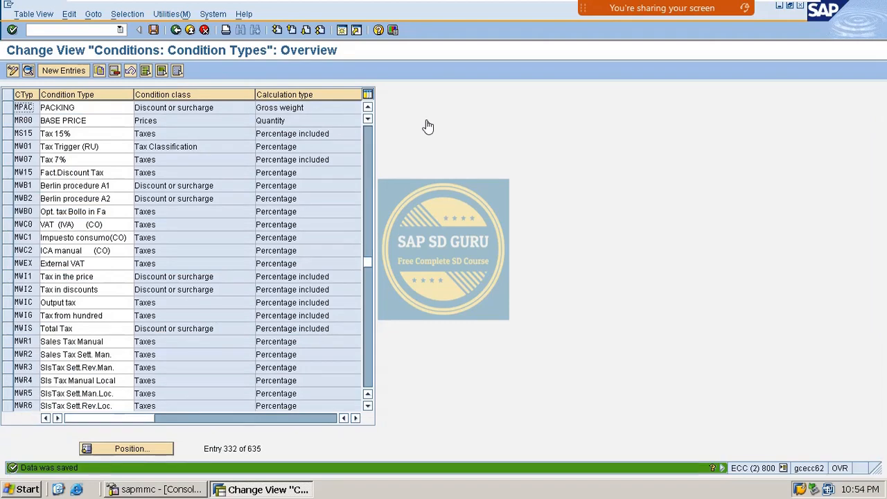
double_click(86, 109)
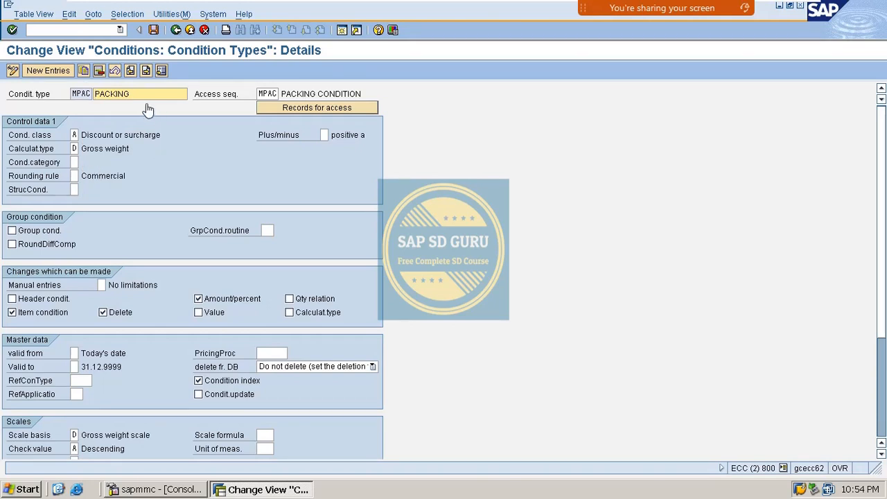
click(176, 30)
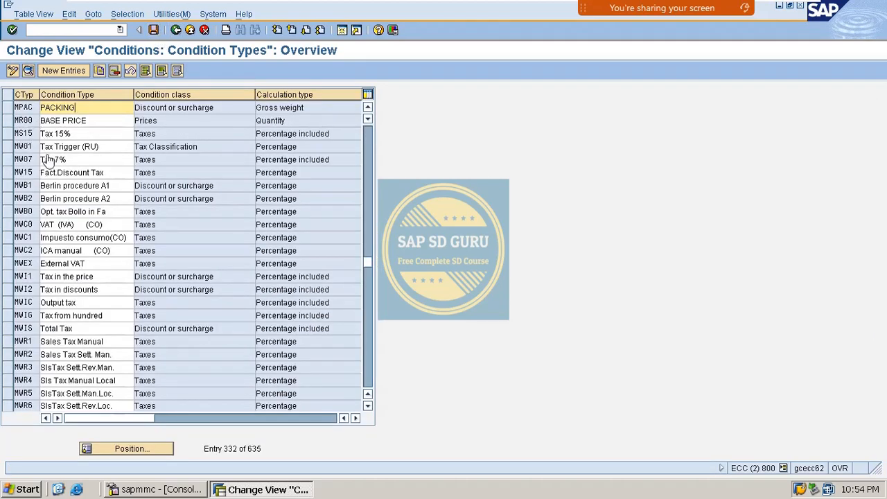
- Copy condition type MPAC as MLOD, described as LOADING, with access sequence MLOD, and save it
click(9, 108)
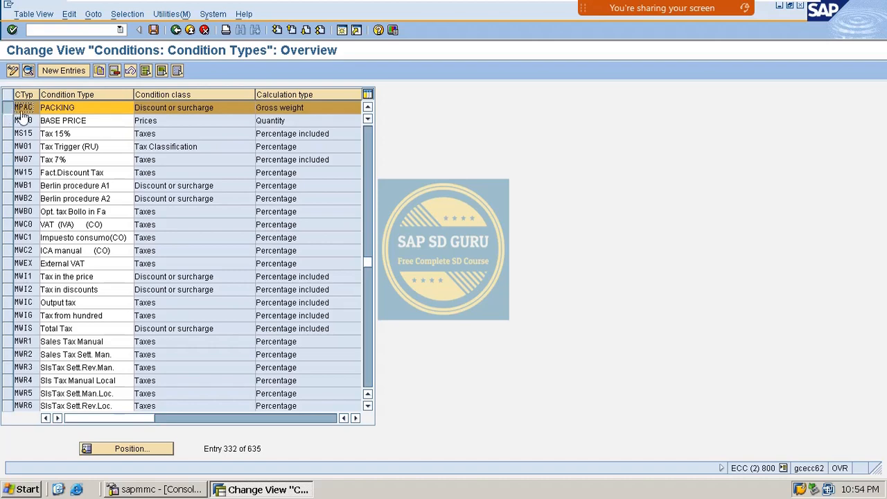
click(99, 70)
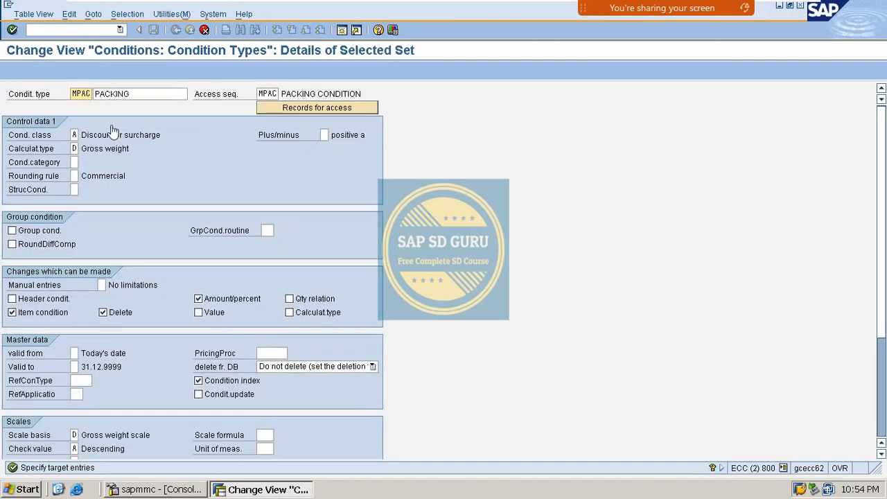
double_click(77, 94)
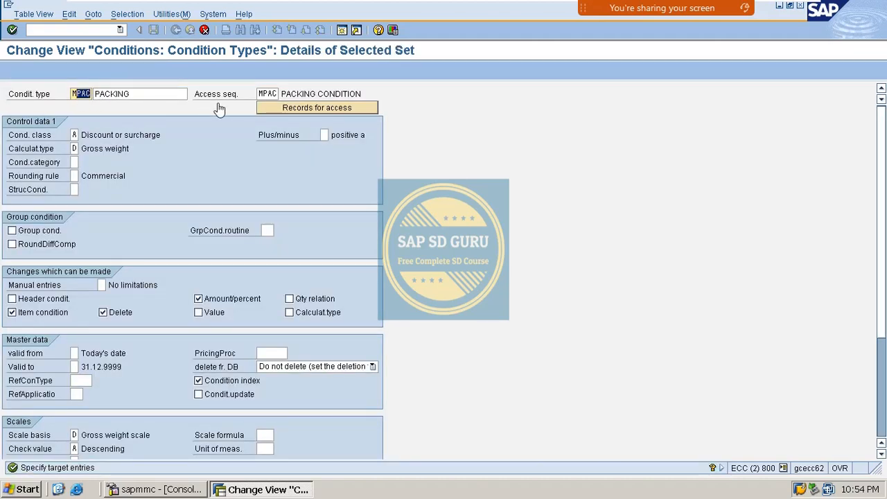
text(M)
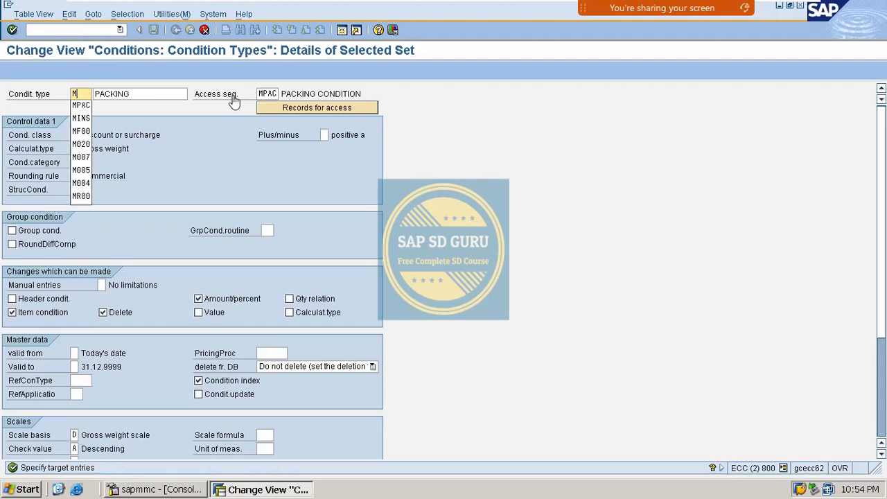
text(LOD)
key(Tab)
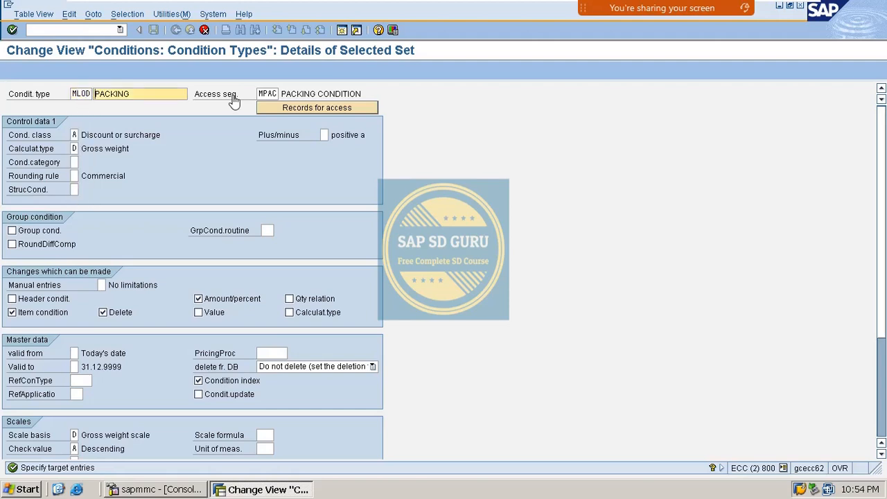
text(LOADING)
key(Tab)
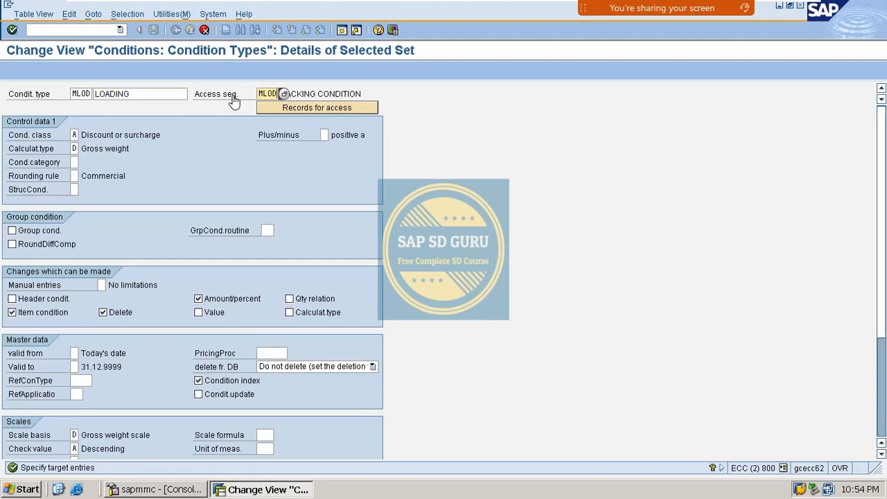
key(Return)
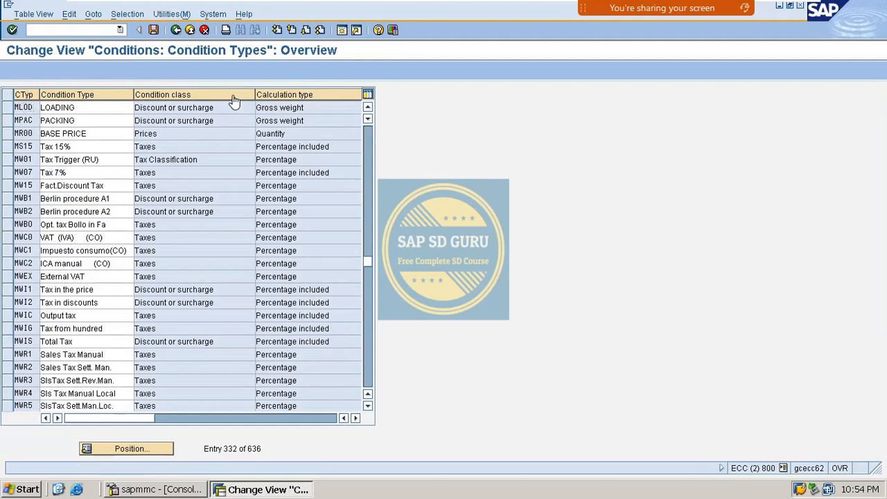
click(155, 31)
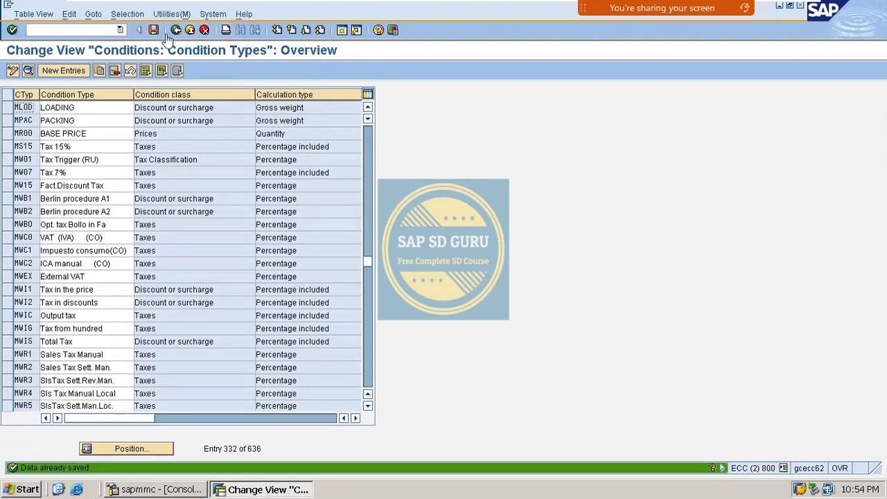
- Leave condition type maintenance and open the pricing procedures overview for changing
click(176, 30)
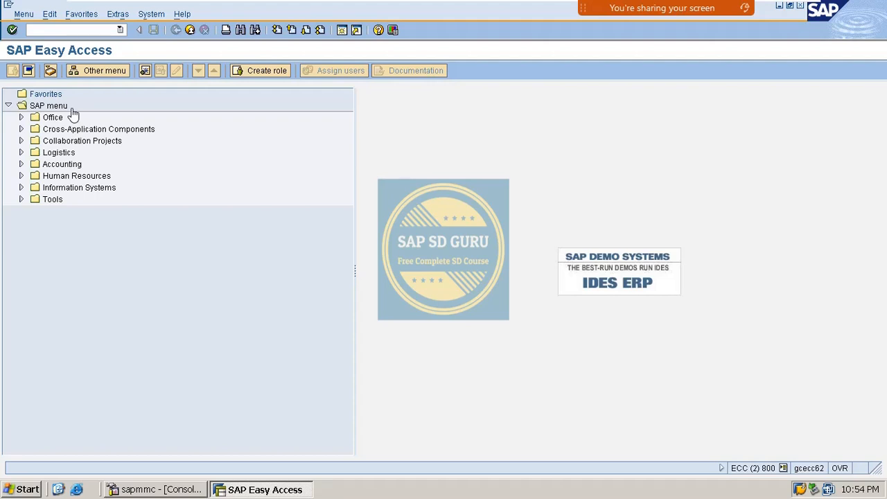
click(71, 32)
key(Return)
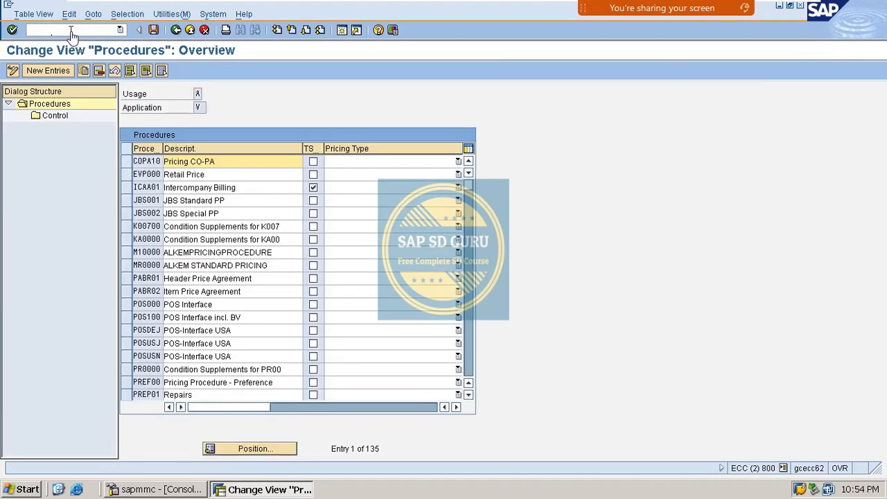
- Position the procedures list at MR0000 and select the ALKEM STANDARD PRICING row
click(279, 450)
key(Down)
key(Down)
key(Down)
key(Down)
key(Down)
key(Down)
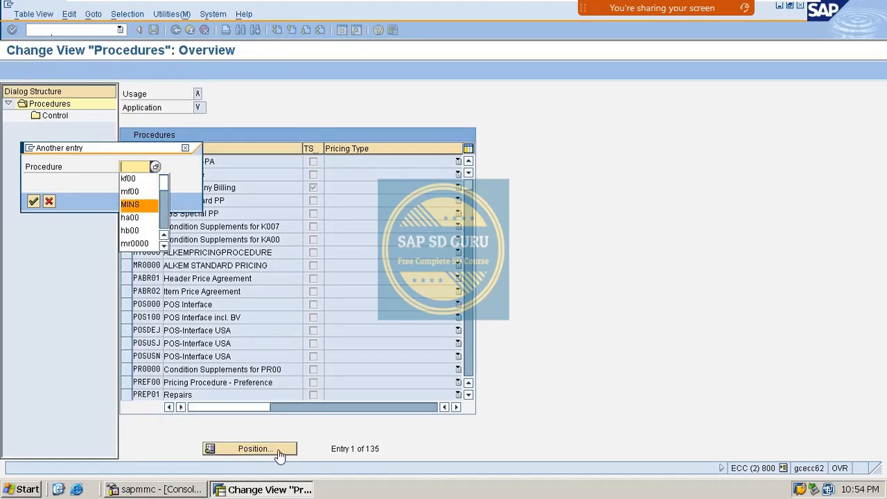
key(Return)
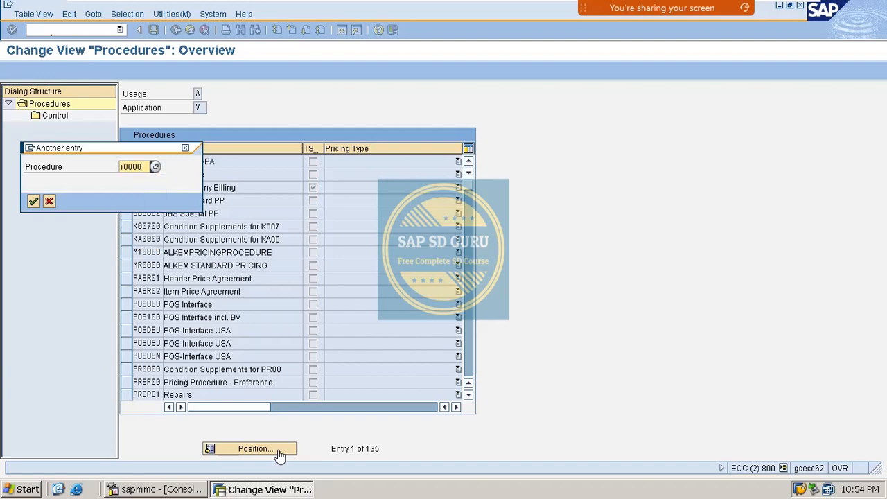
key(Return)
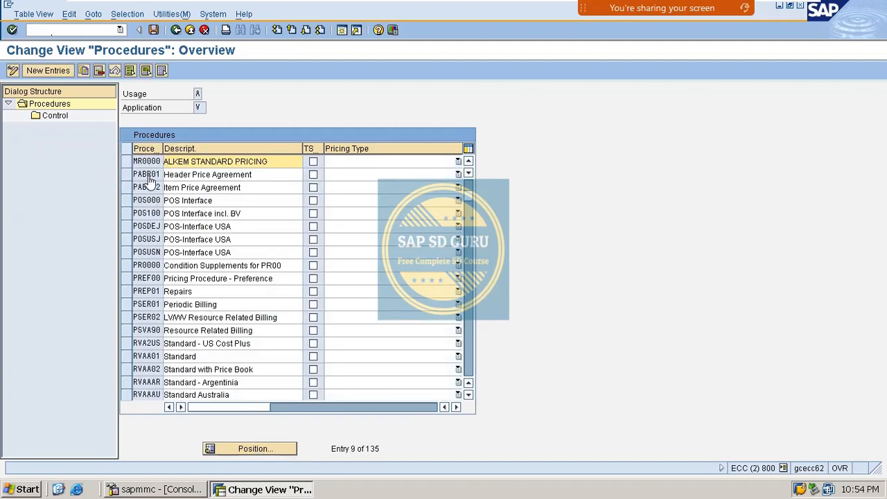
click(128, 160)
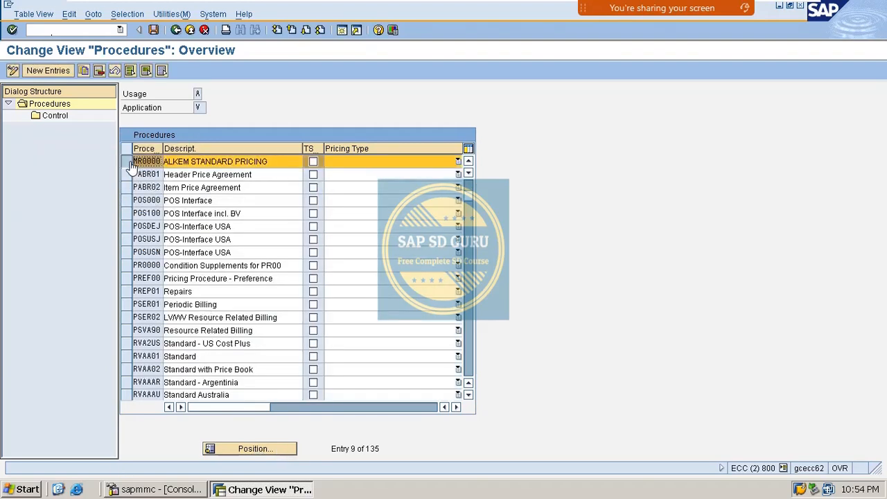
- Open the control data of procedure MR0000 and check its last step number
click(69, 105)
double_click(67, 116)
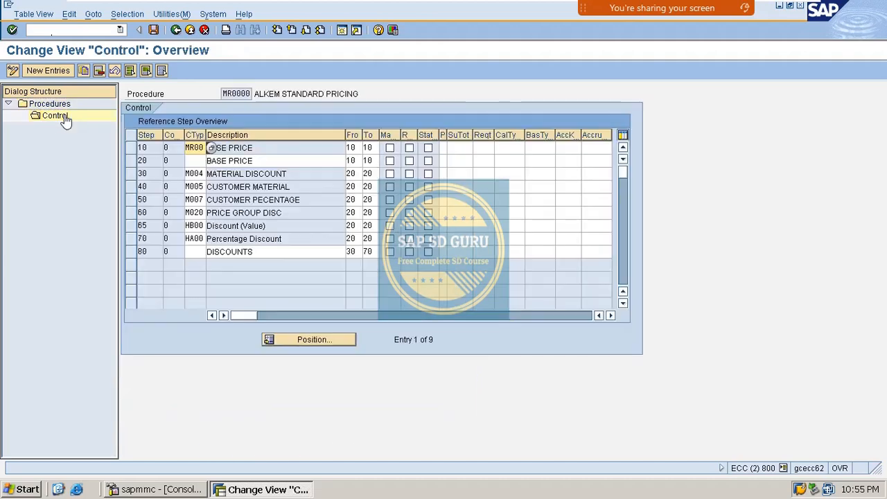
scroll(138, 197, down, 3)
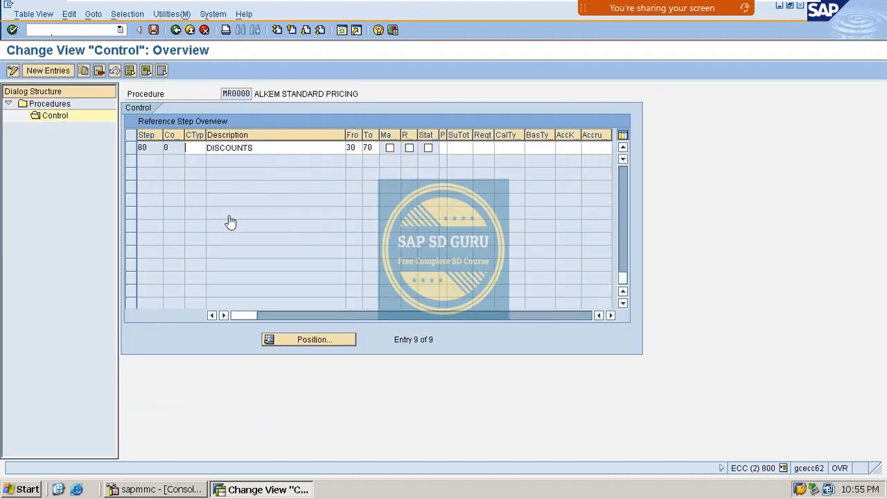
scroll(232, 222, up, 1)
double_click(144, 187)
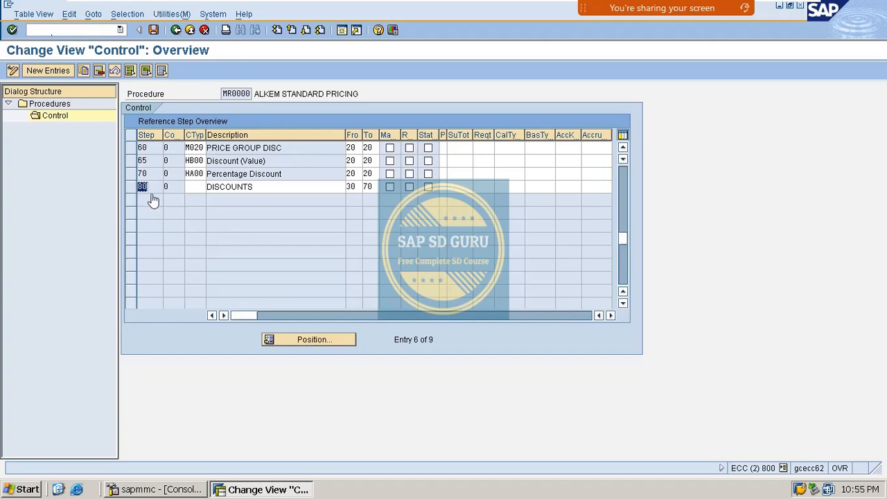
- Start new entries in the control data and add step 90 with condition type MF00
click(61, 72)
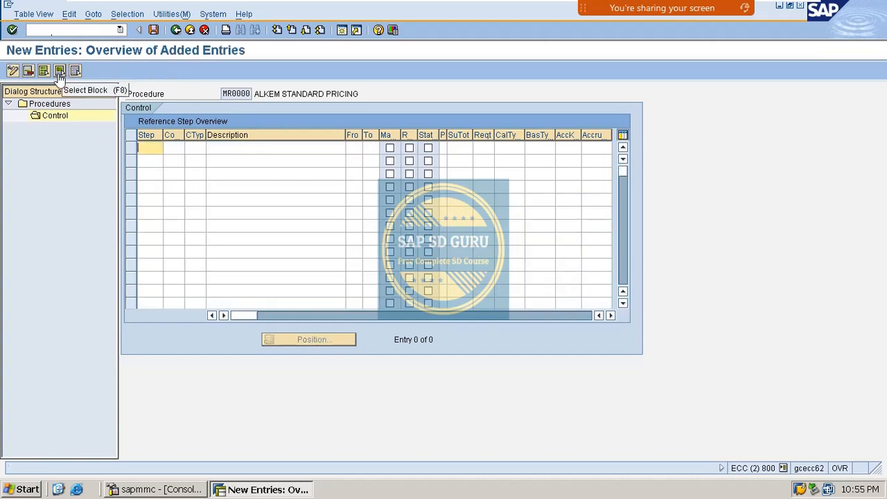
text(90)
key(Tab)
key(Tab)
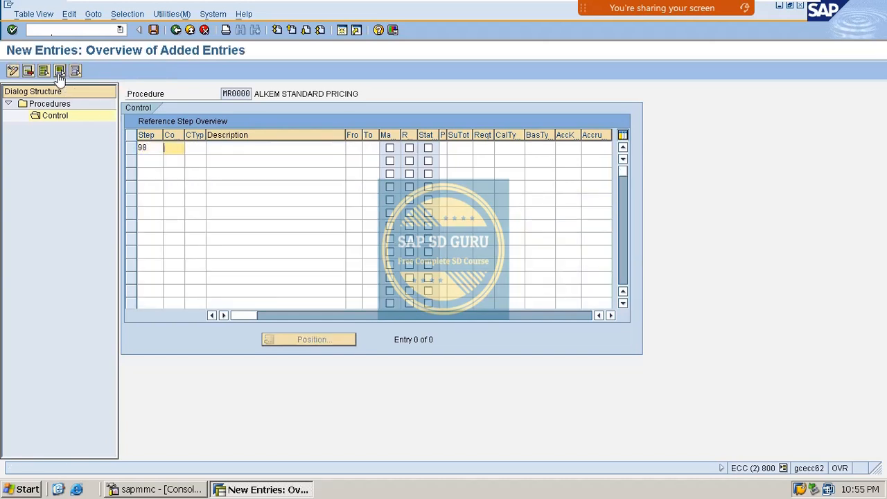
text(M)
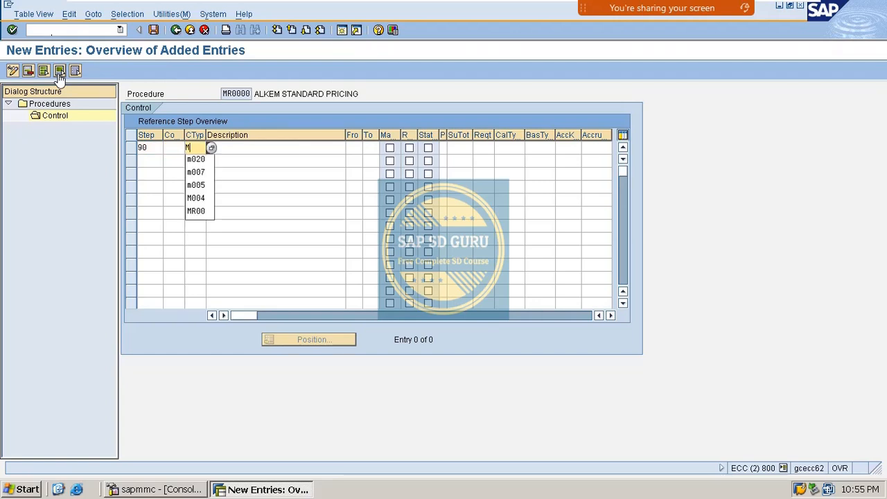
text(F00)
key(Return)
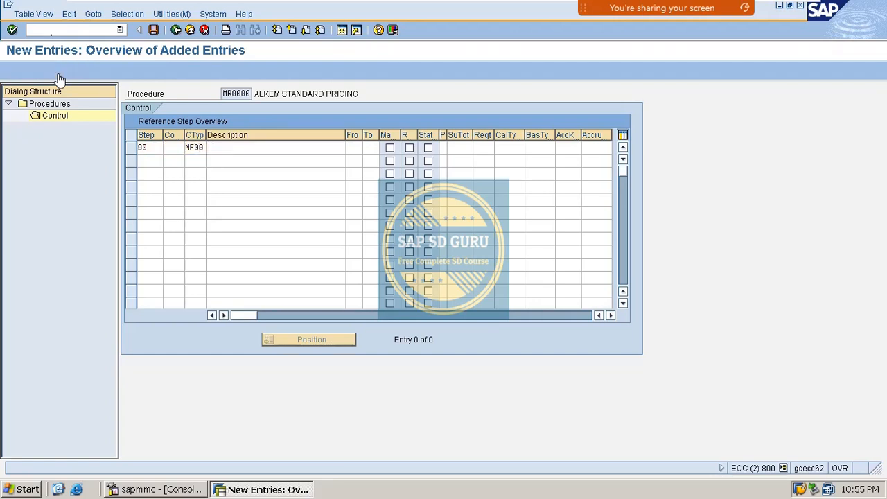
- Add step 100 with condition type MINS to the new control entries
text(100)
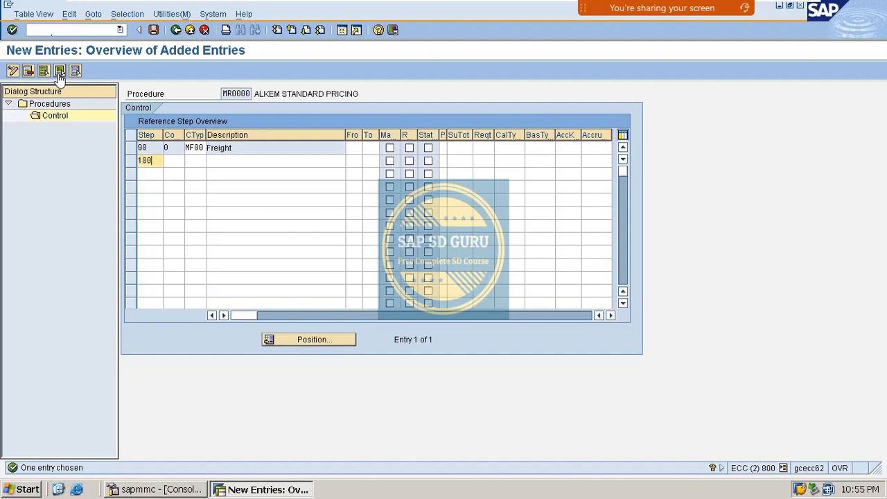
key(Tab)
key(Tab)
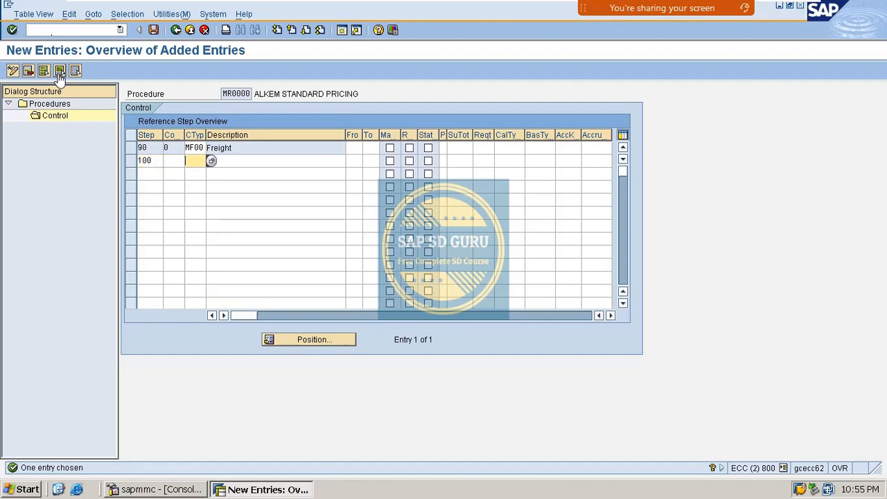
text(MINS)
key(Return)
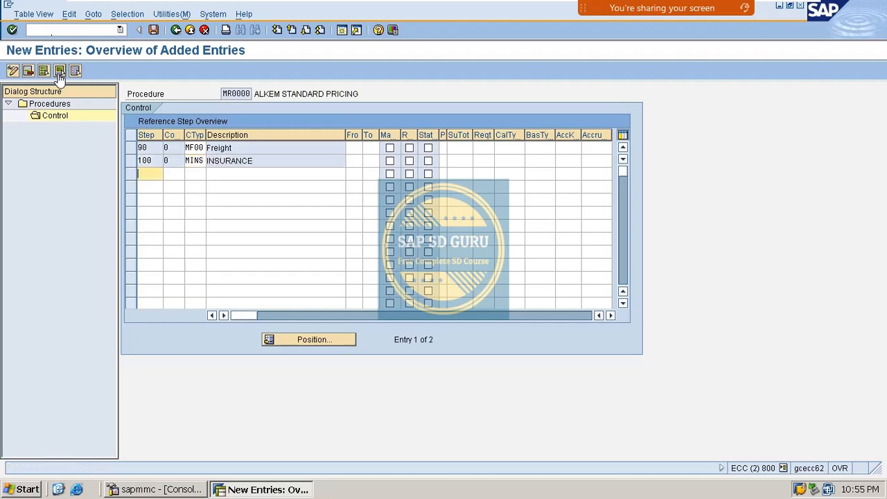
- Add step 110 with condition type MPAC to the new control entries
text(110)
key(Tab)
key(Tab)
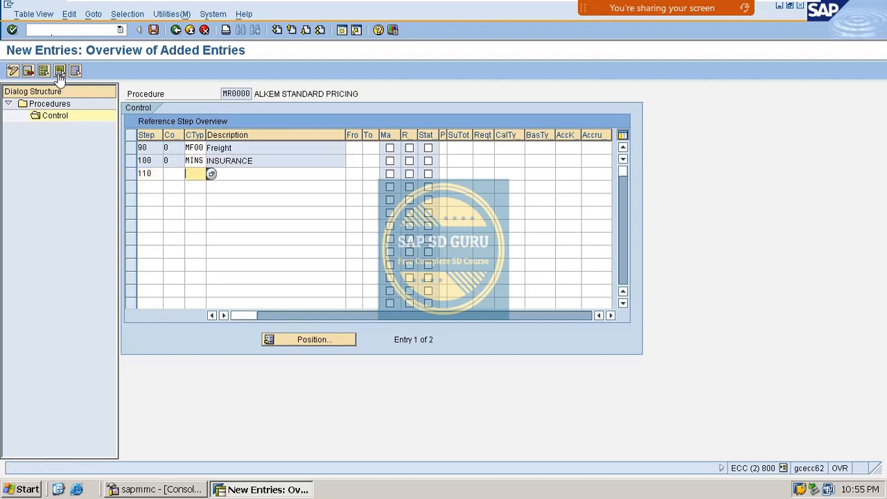
text(MPAC)
key(Return)
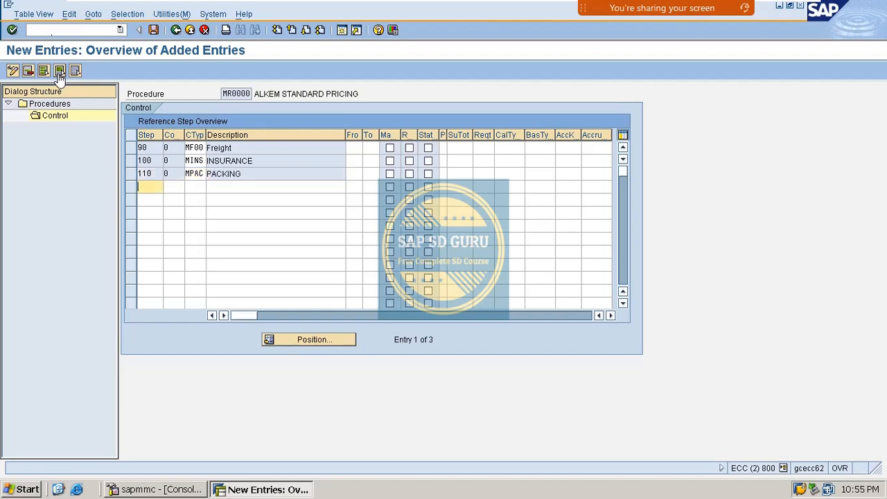
- Add step 120 with condition type MLOD to the new control entries
text(120)
key(Tab)
key(Tab)
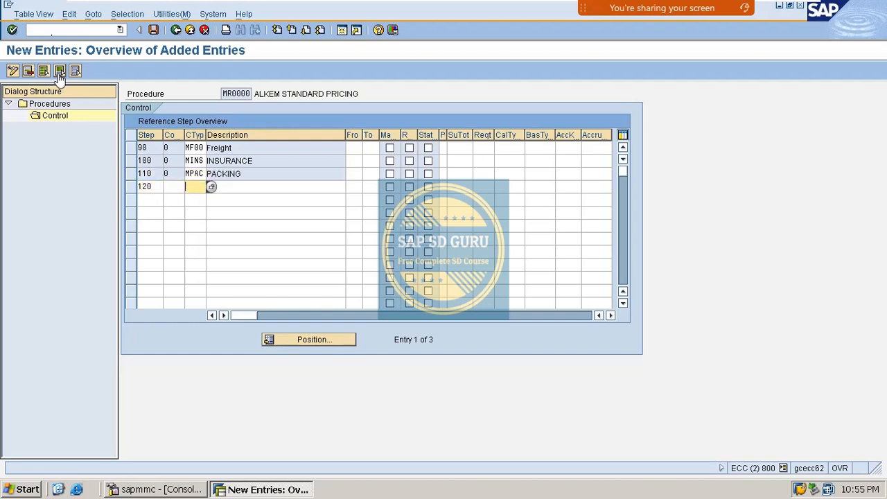
text(ML0)
text(D)
key(Return)
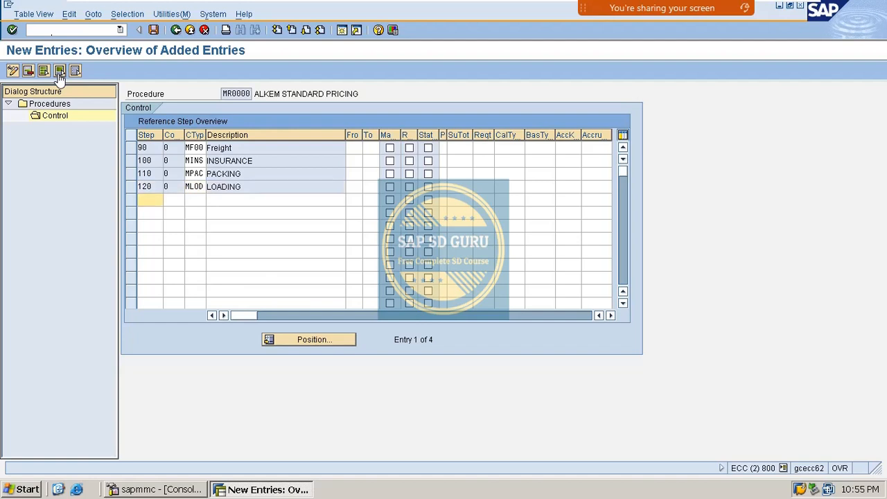
- Add step 150 without a condition type and describe it as SURCHARGES
key(Tab)
key(Tab)
key(Tab)
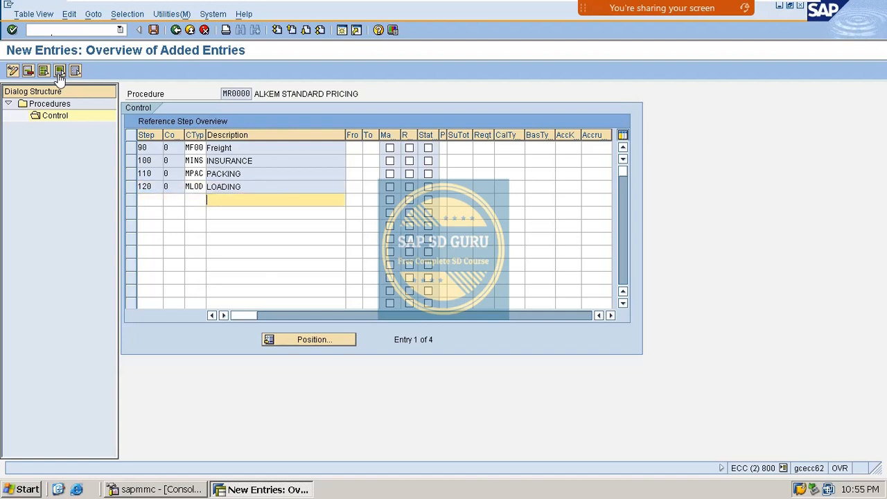
key(shift+Tab)
key(shift+Tab)
key(shift+Tab)
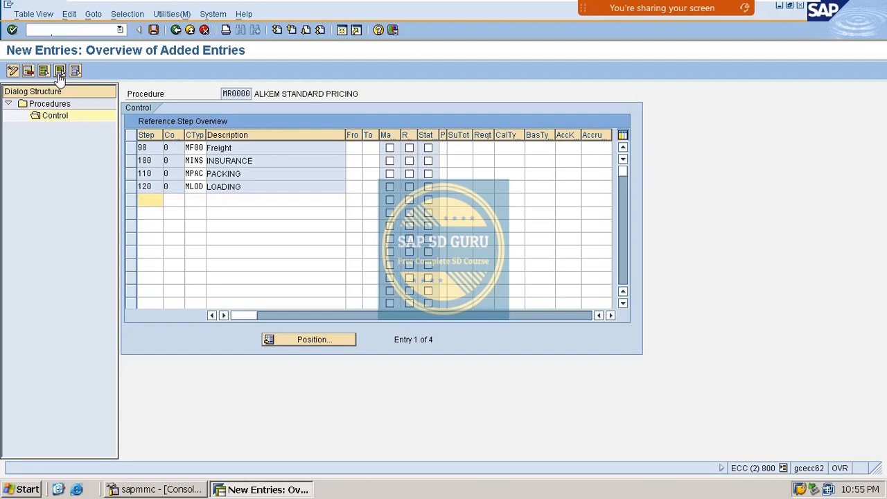
text(150)
key(Tab)
key(Tab)
key(Tab)
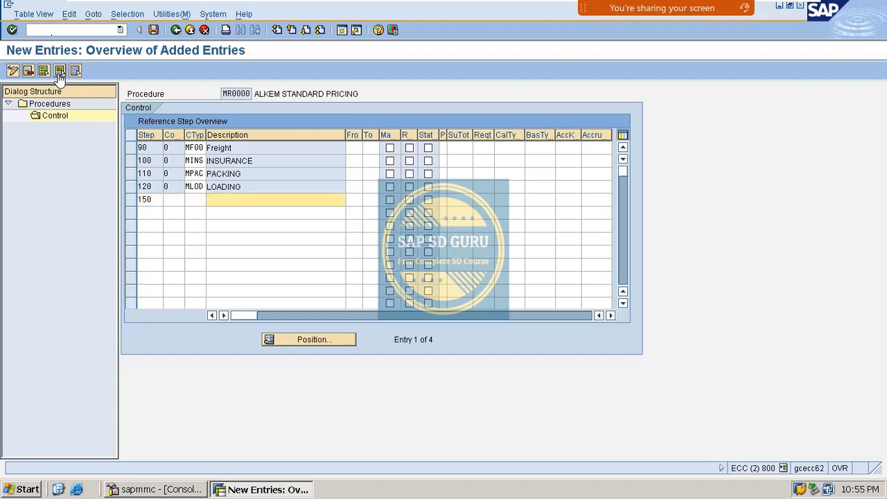
text(F)
key(BackSpace)
text(SURCHARGES)
key(Return)
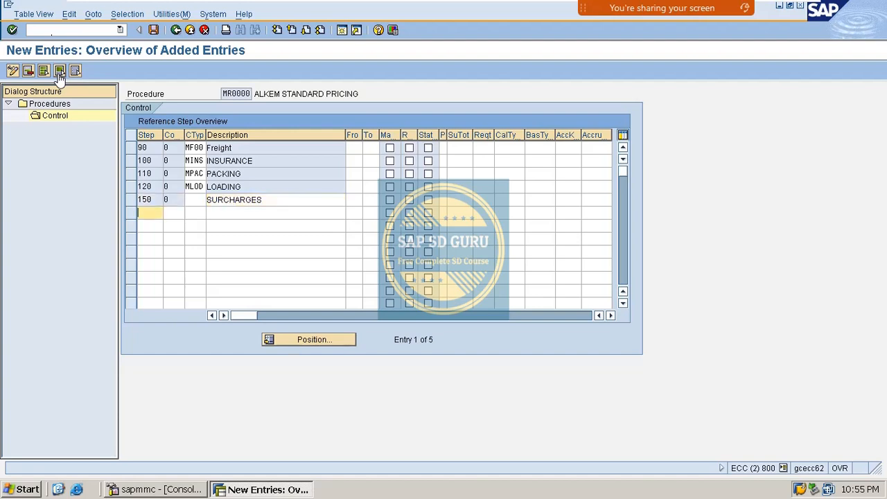
- Change the description of step 150 to SUR CHARGES and save the new entries
click(230, 206)
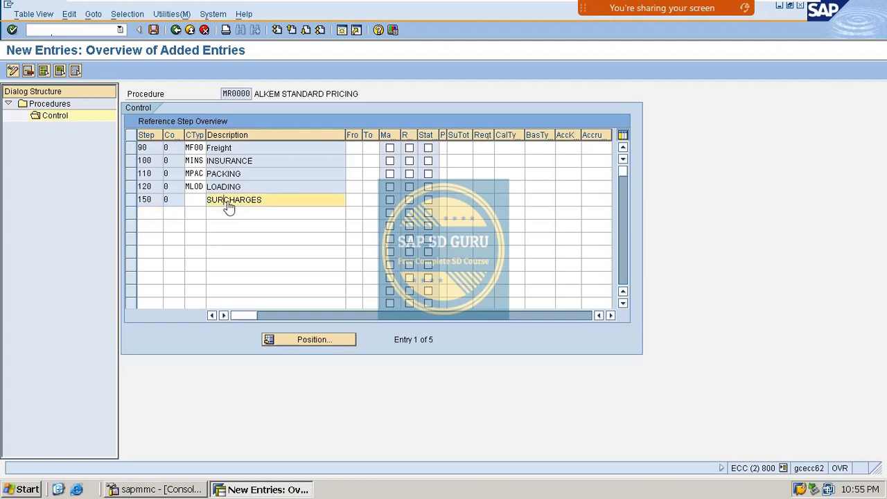
text(CH)
key(ctrl+s)
key(Return)
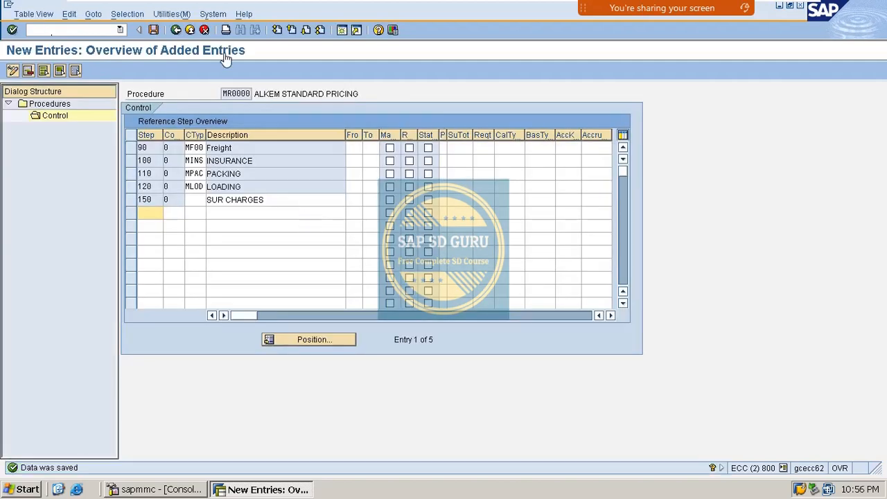
- Return to the full control overview and set the SUR CHARGES row to total from step 90 to step 120
click(176, 30)
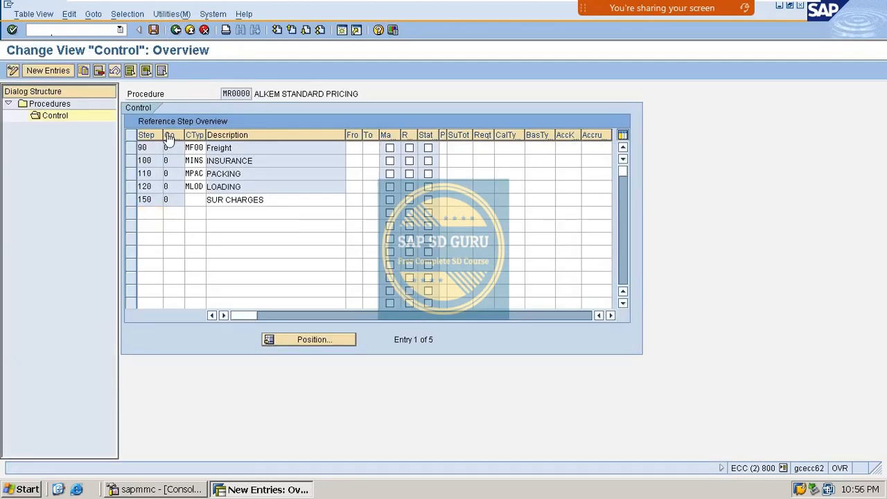
scroll(304, 284, down, 2)
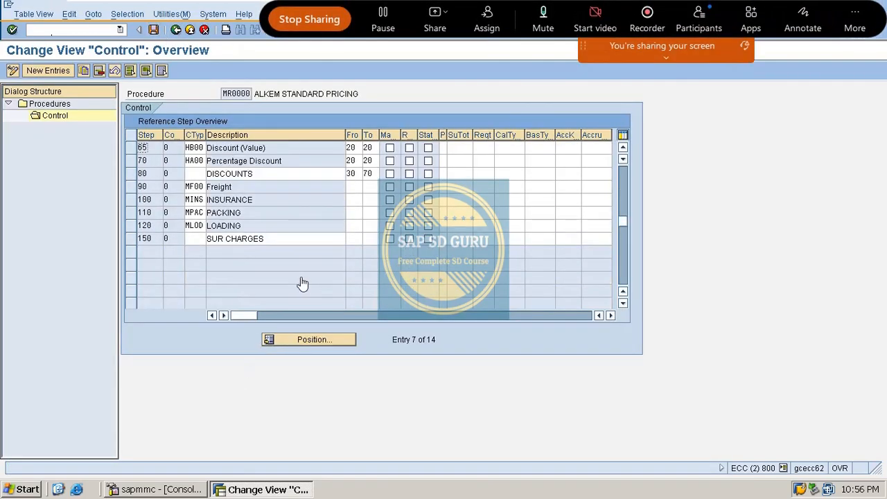
scroll(301, 281, up, 1)
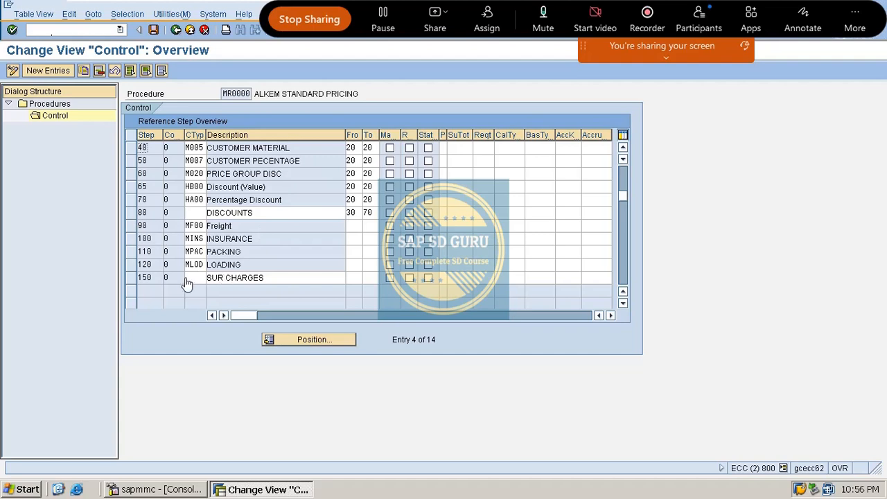
click(144, 264)
click(352, 280)
text(9)
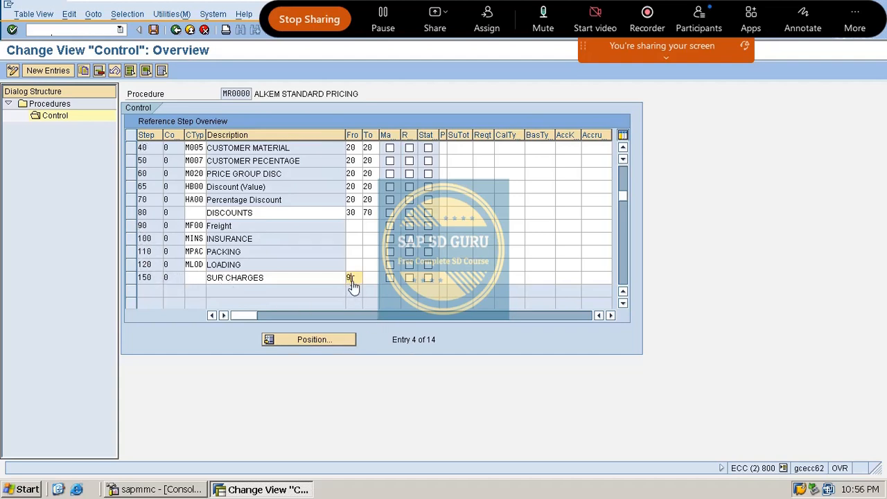
text(0)
key(Tab)
text(12)
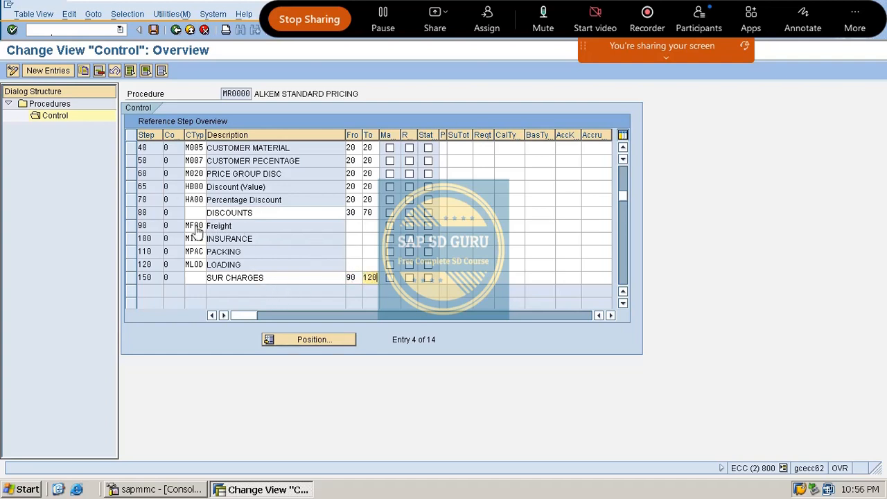
- Set the From and To reference steps of the Freight and INSURANCE rows to 20
scroll(208, 241, up, 1)
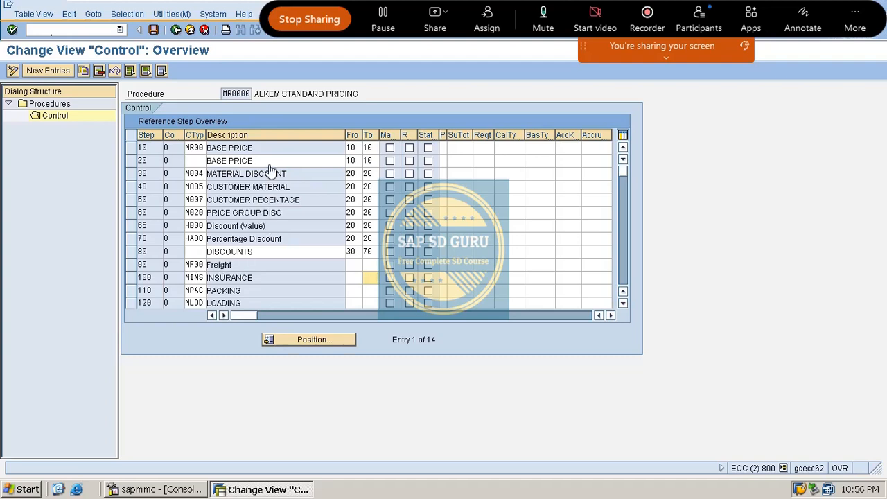
click(148, 164)
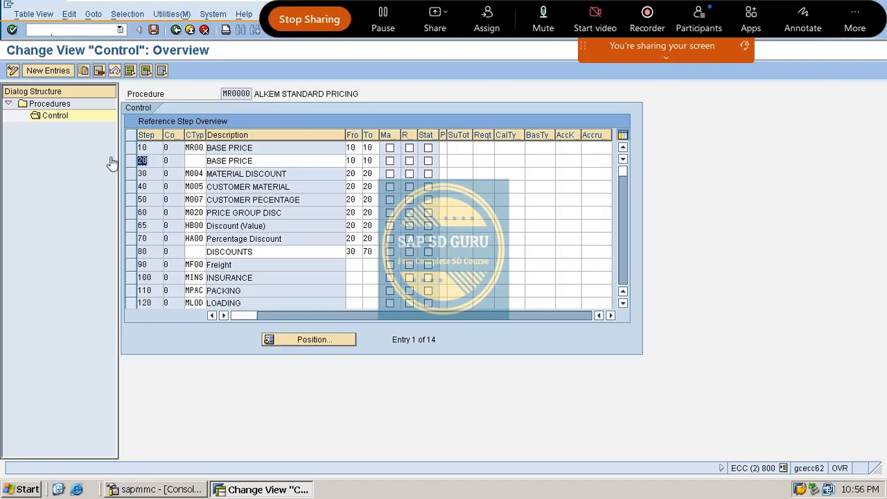
click(357, 269)
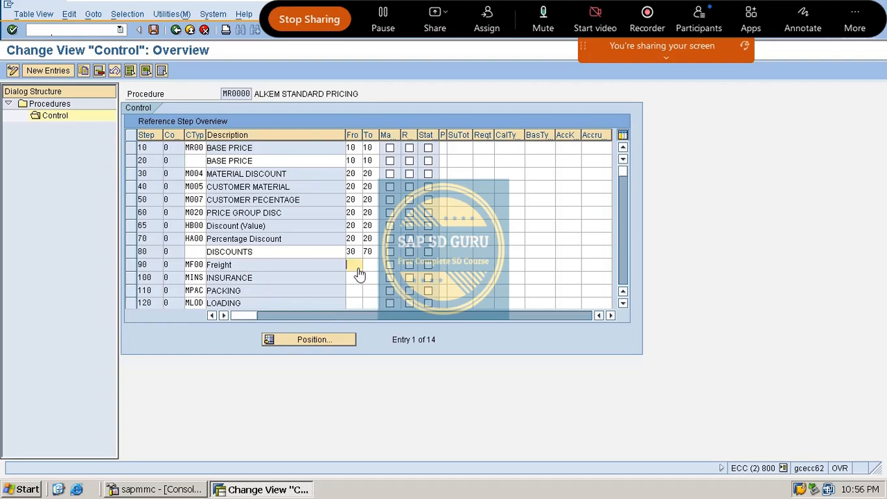
text(20)
key(Tab)
text(20)
click(353, 278)
text(20)
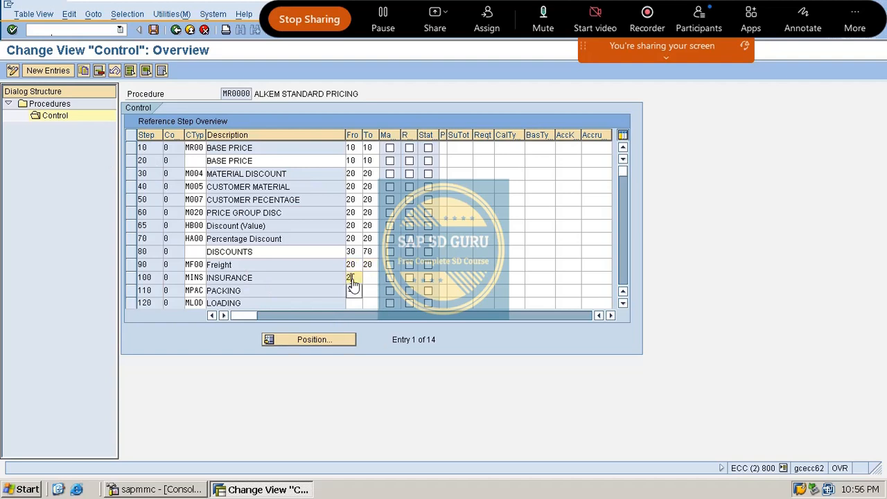
key(Tab)
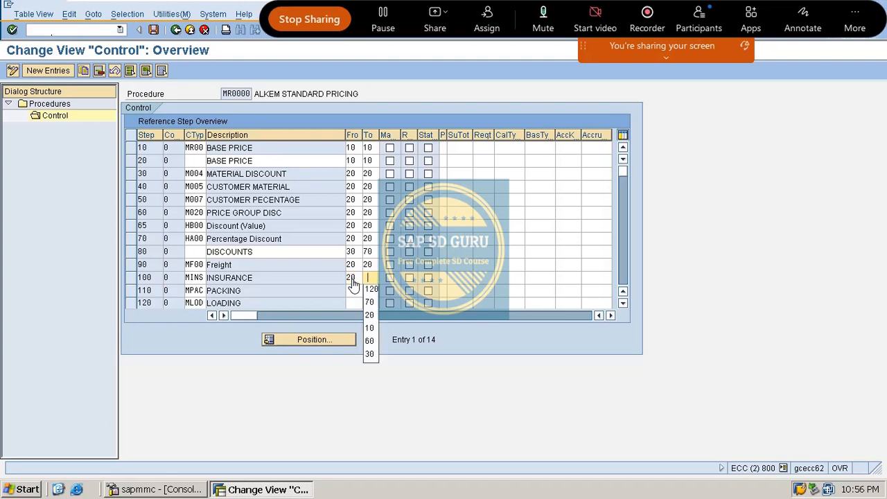
text(20)
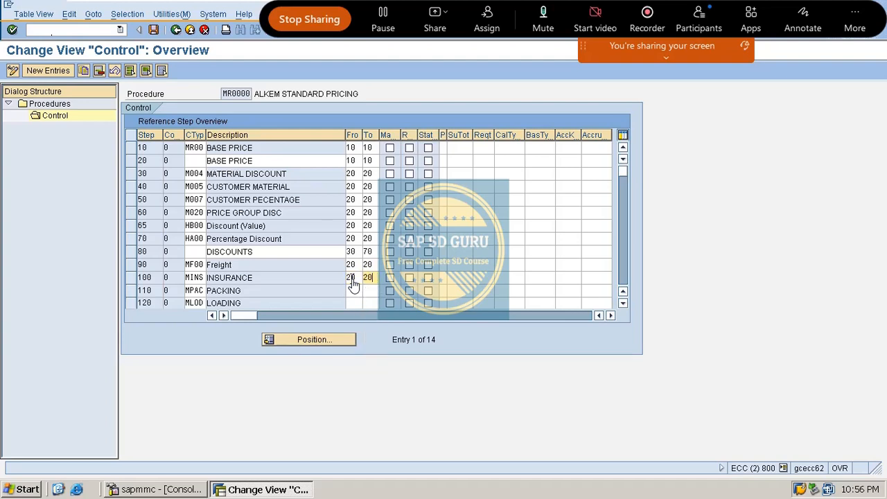
- Set the From and To reference steps of the PACKING and LOADING rows to 20
scroll(405, 252, down, 2)
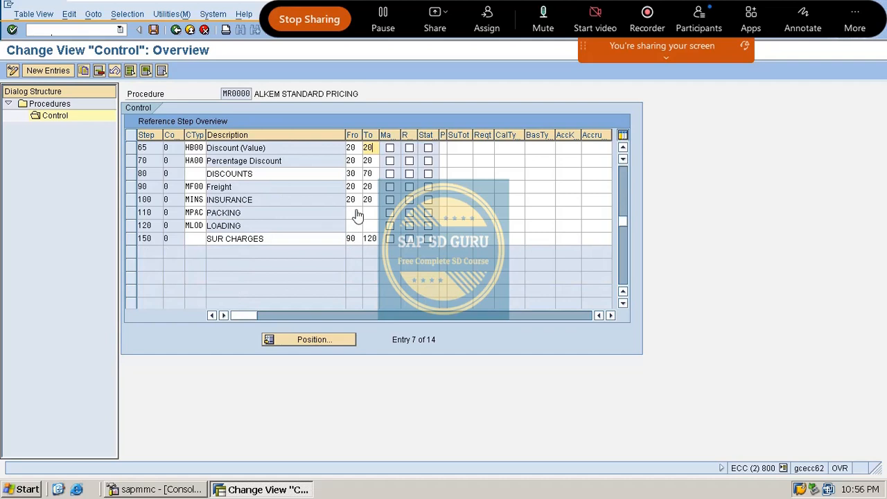
click(354, 212)
text(20)
click(356, 226)
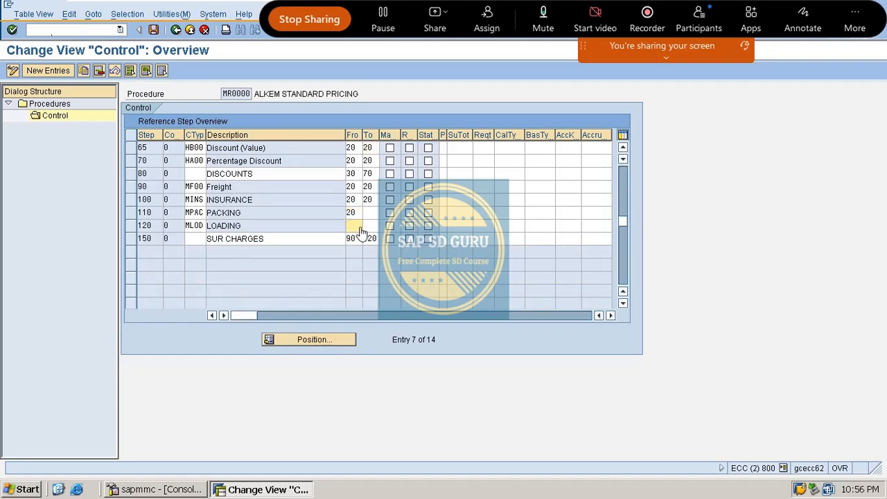
text(20)
click(368, 216)
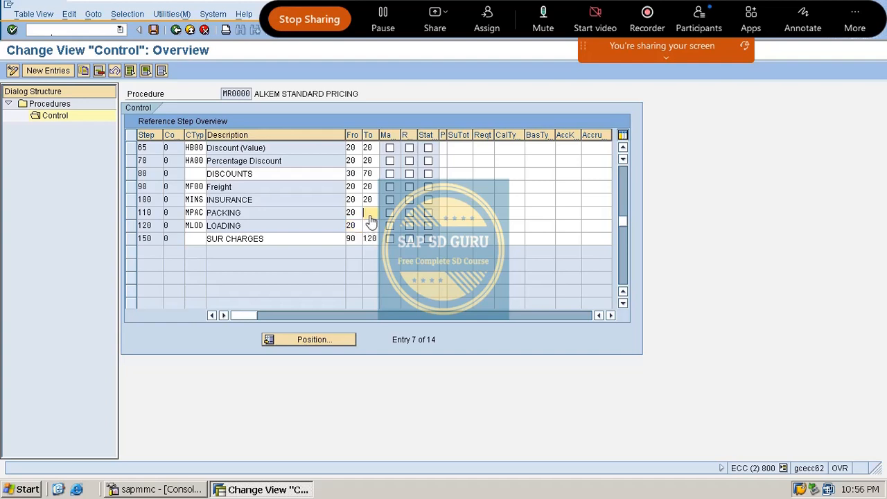
text(20)
click(367, 226)
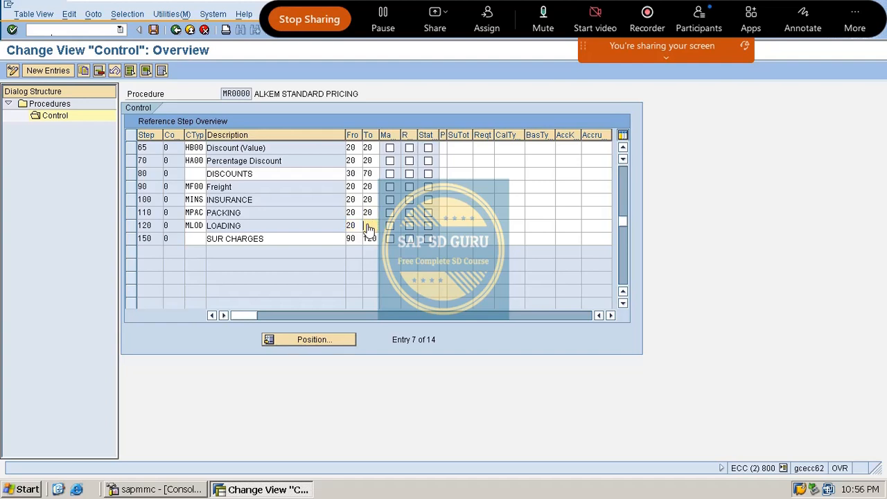
text(20)
key(Return)
- Review the reference steps of procedure MR0000 and save the control data
scroll(256, 215, up, 1)
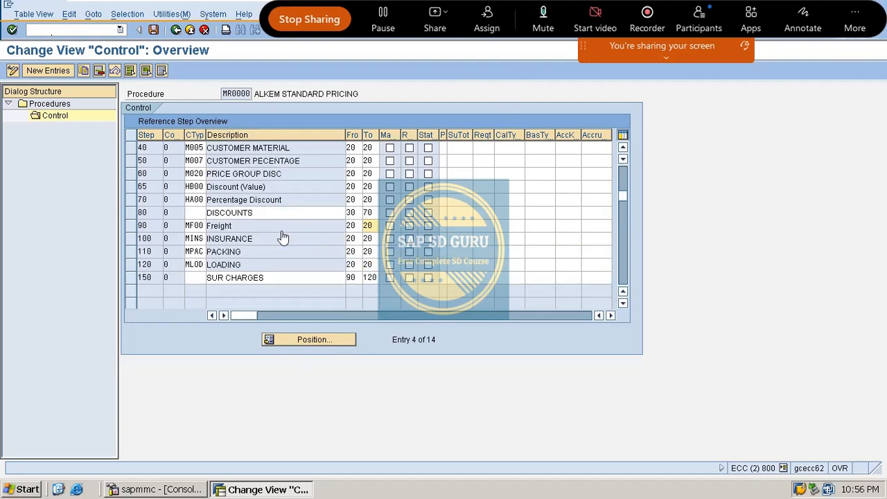
scroll(293, 234, up, 1)
scroll(293, 233, down, 1)
scroll(294, 234, down, 1)
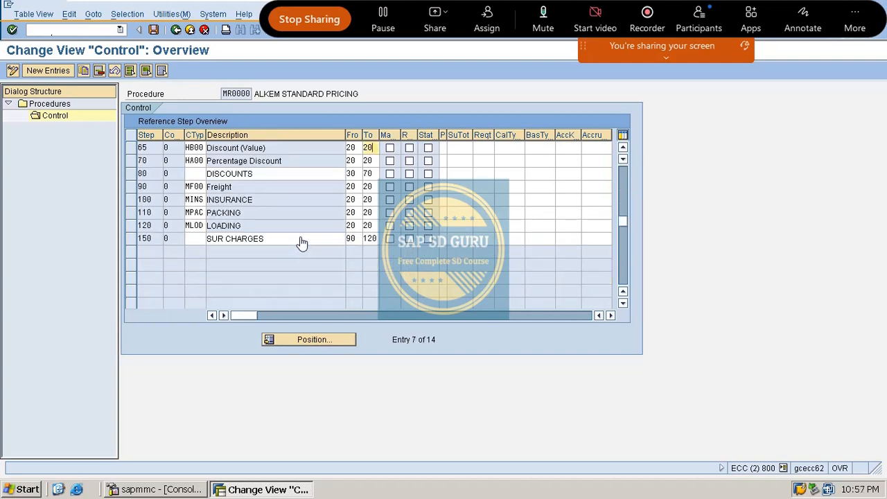
key(ctrl+s)
key(ctrl+s)
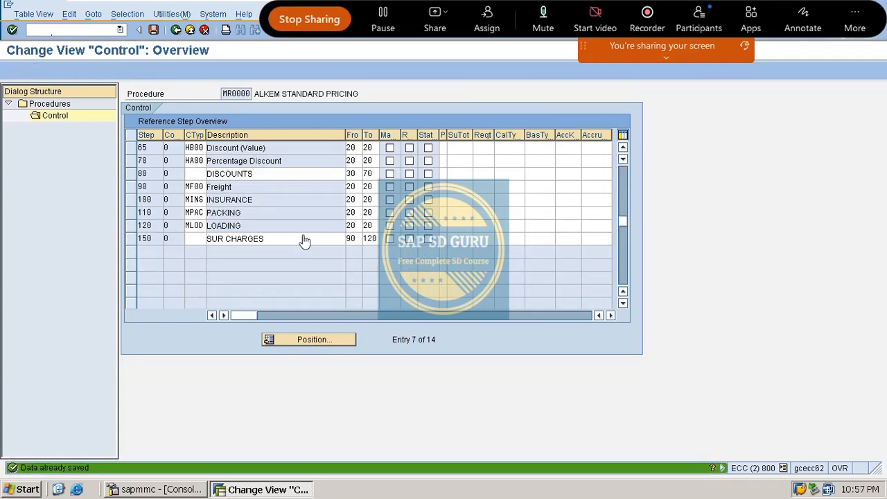
scroll(306, 233, up, 2)
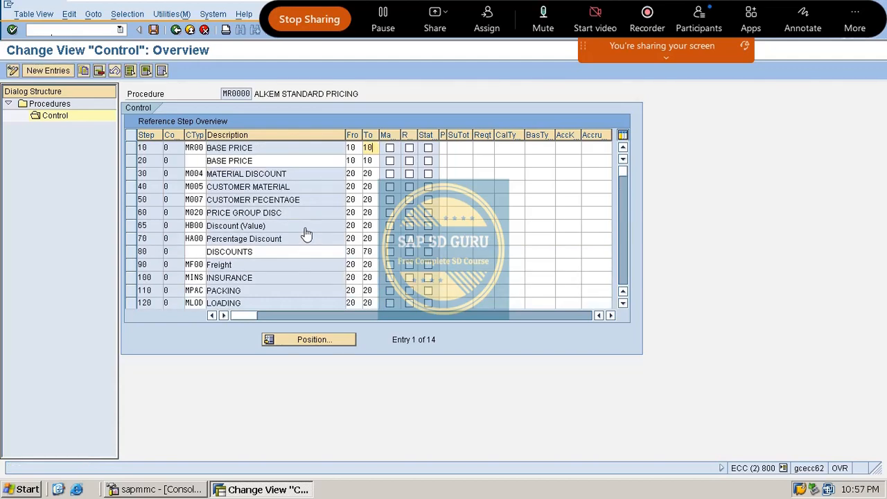
scroll(305, 233, down, 5)
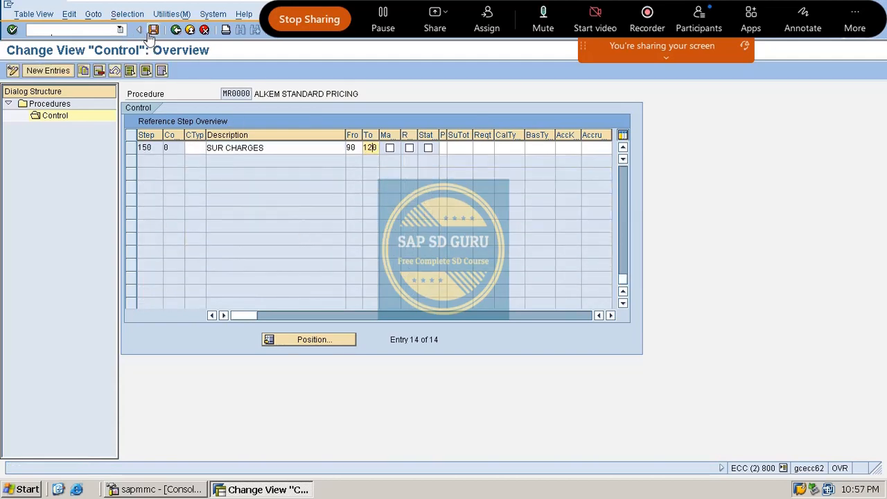
click(154, 31)
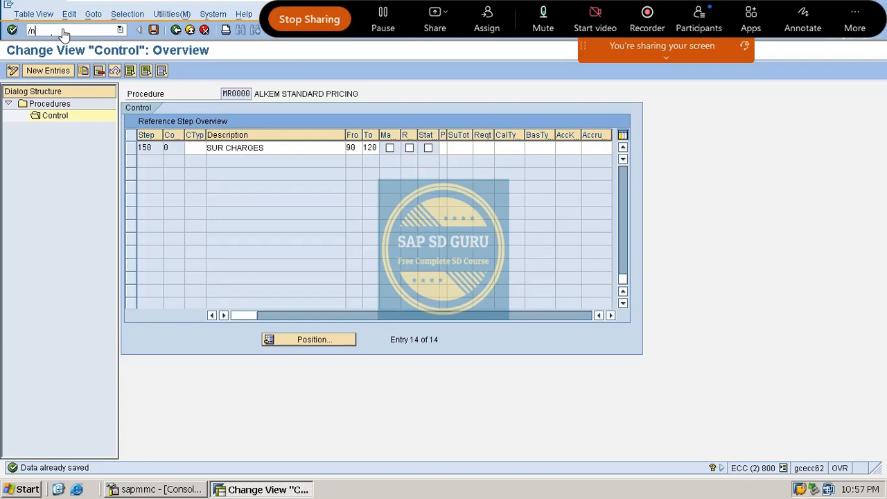
- Leave the pricing procedure, open Create Condition Records and start a record for condition type MF00
click(62, 32)
text(/n)
key(Return)
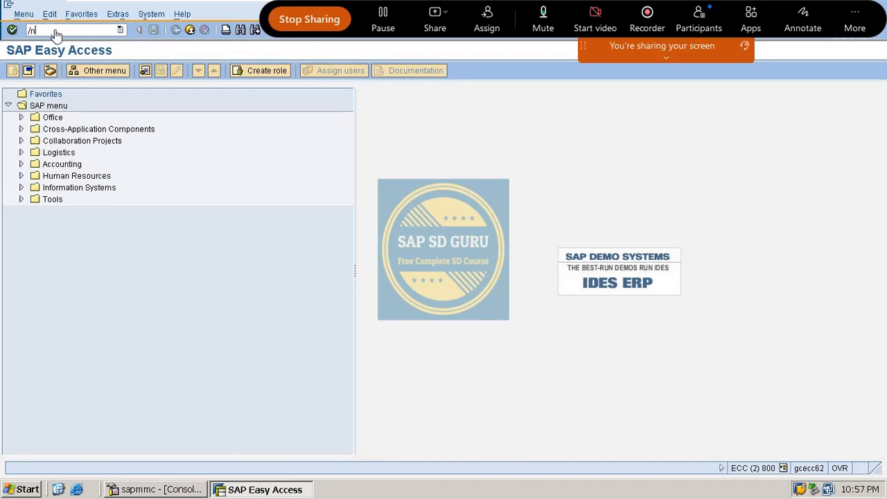
key(Return)
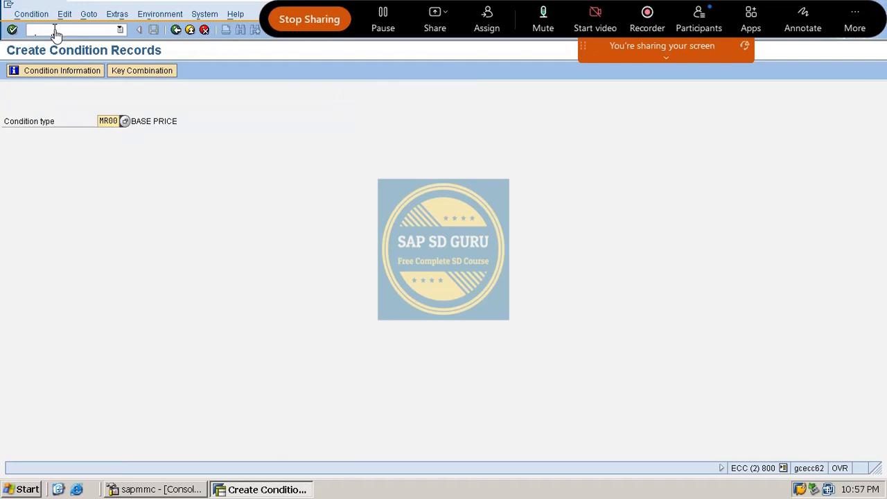
key(Delete)
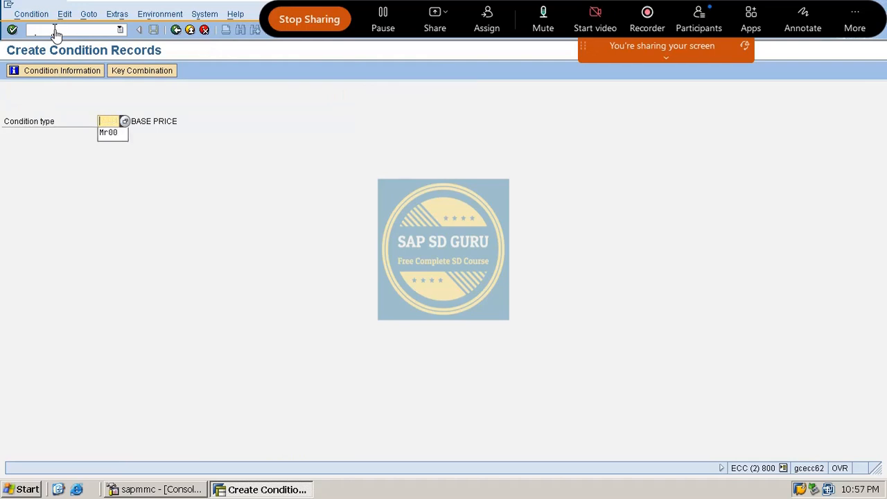
text(MF00)
key(Return)
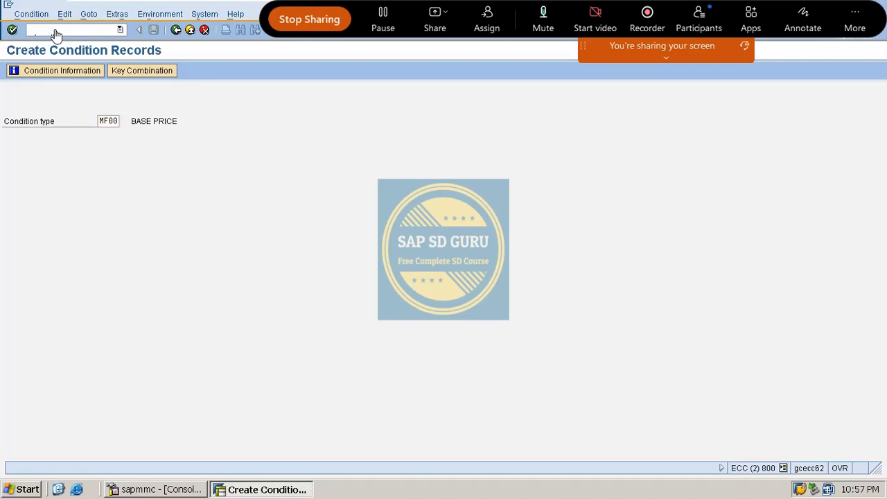
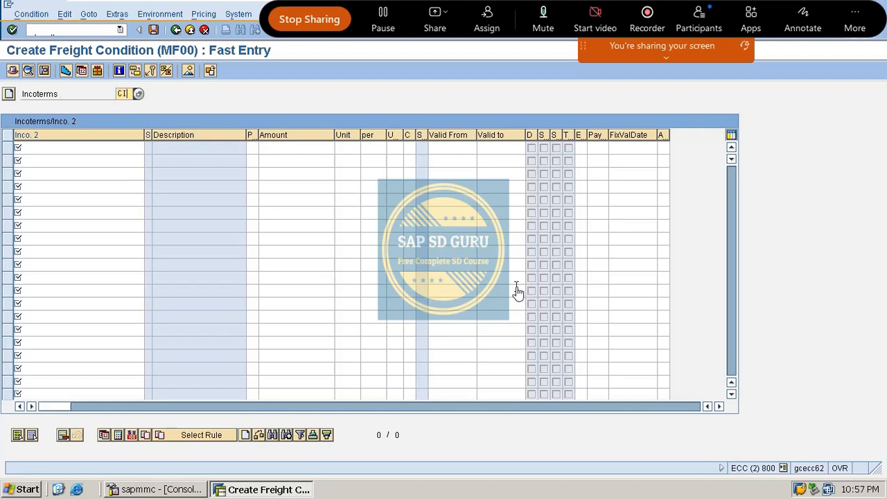
- Create and save the freight record for Incoterms CIF and Inco. 2 BZA with an amount of 25 INR
key(Return)
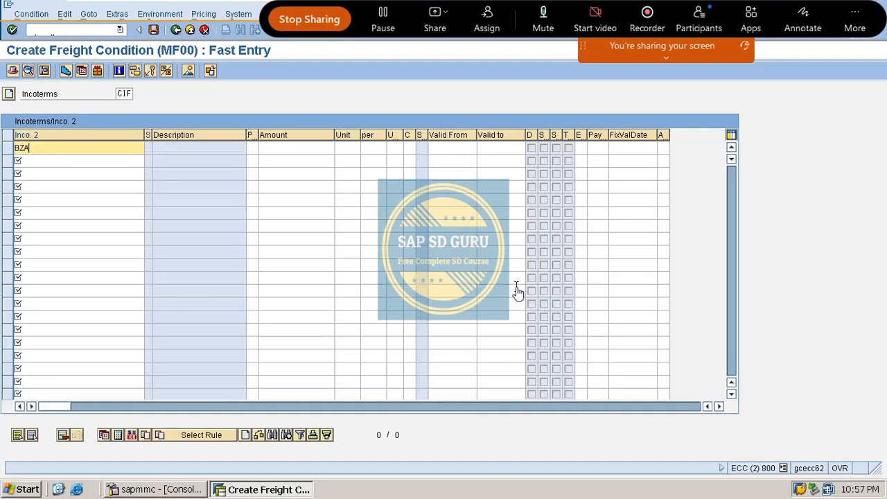
text(BZA)
key(Tab)
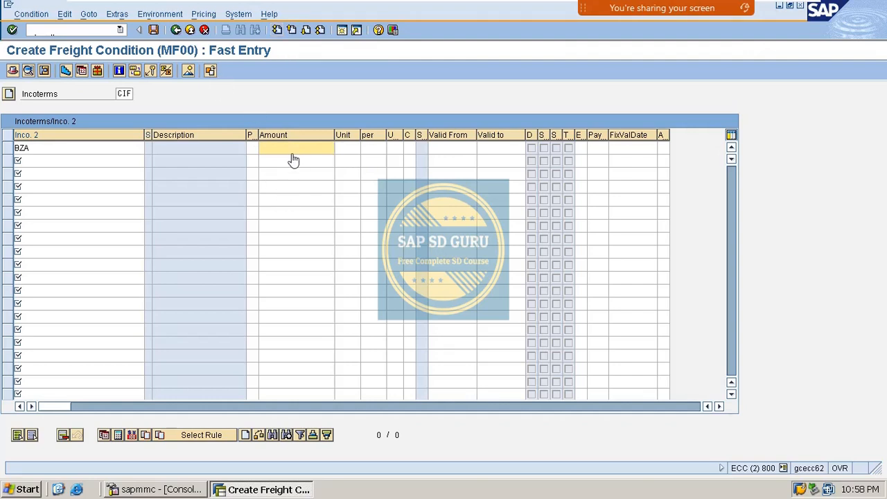
text(25)
key(Return)
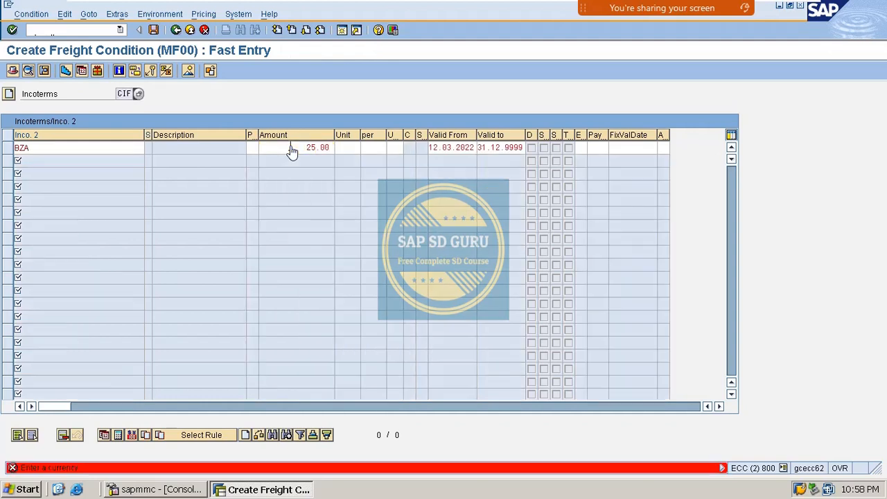
click(352, 148)
text(INR)
key(Return)
key(ctrl+s)
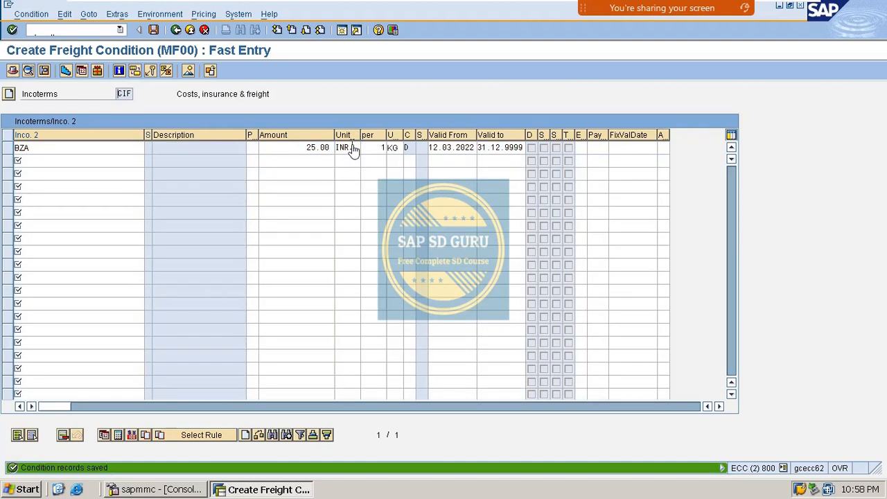
- Return to the condition type selection and start a record for condition type MINS
click(176, 30)
click(176, 30)
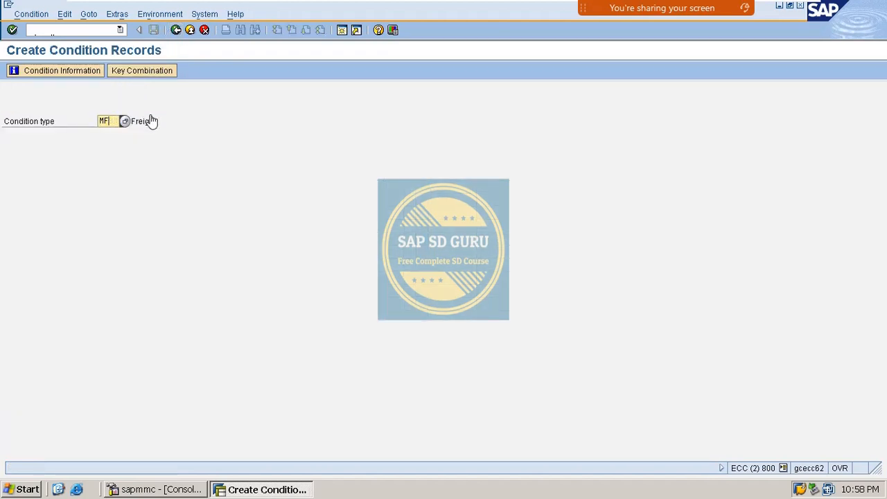
key(BackSpace)
key(BackSpace)
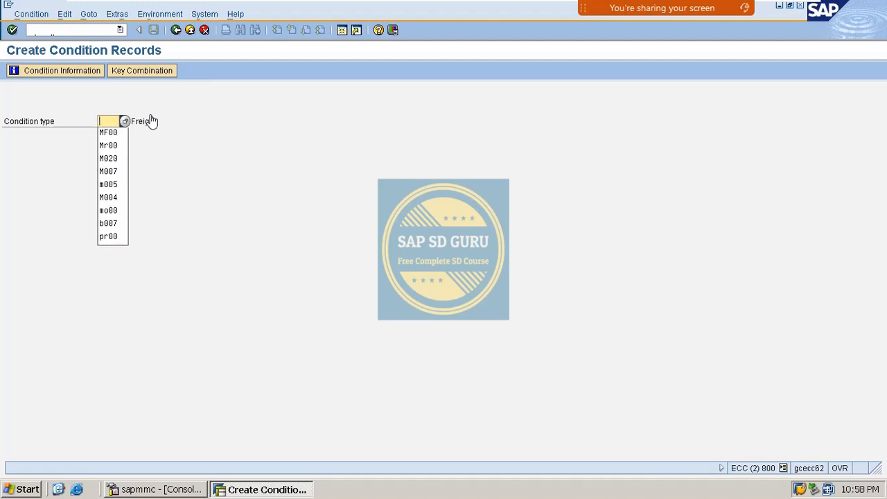
text(MINS)
key(Return)
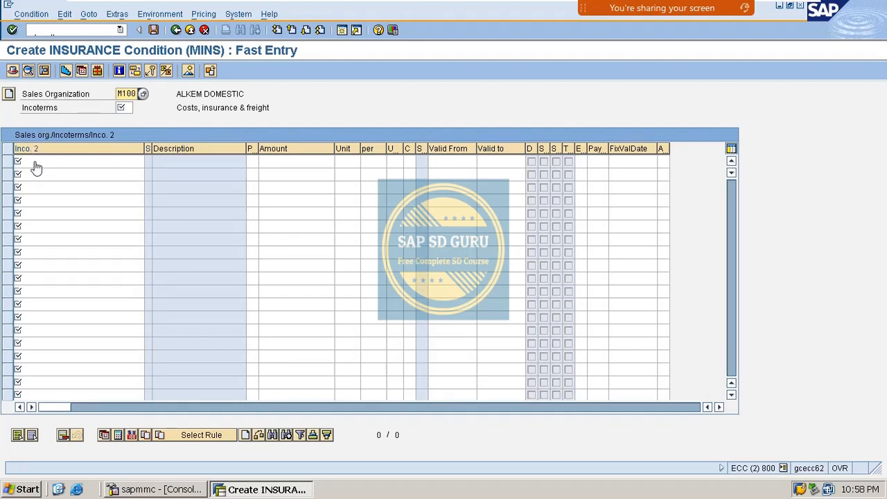
- Create and save the insurance record for Incoterms CIF and Inco. 2 BZA with an amount of 20
click(122, 108)
text(CIF)
click(35, 163)
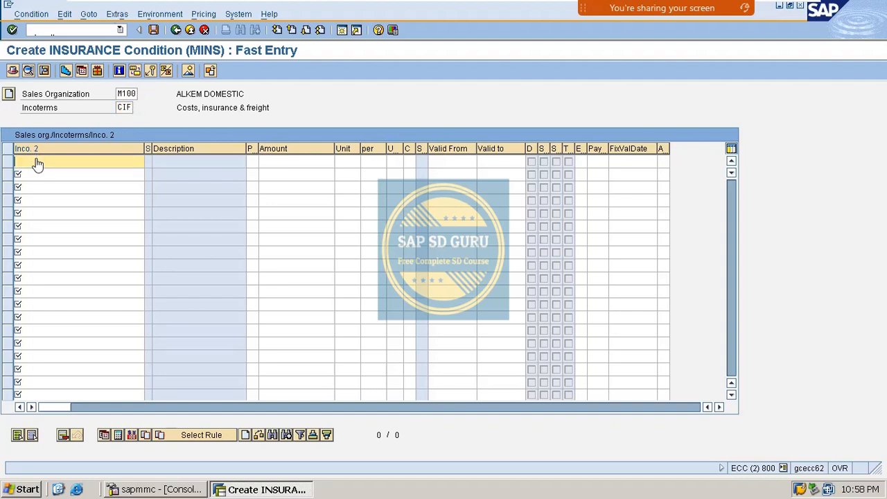
key(Down)
key(Tab)
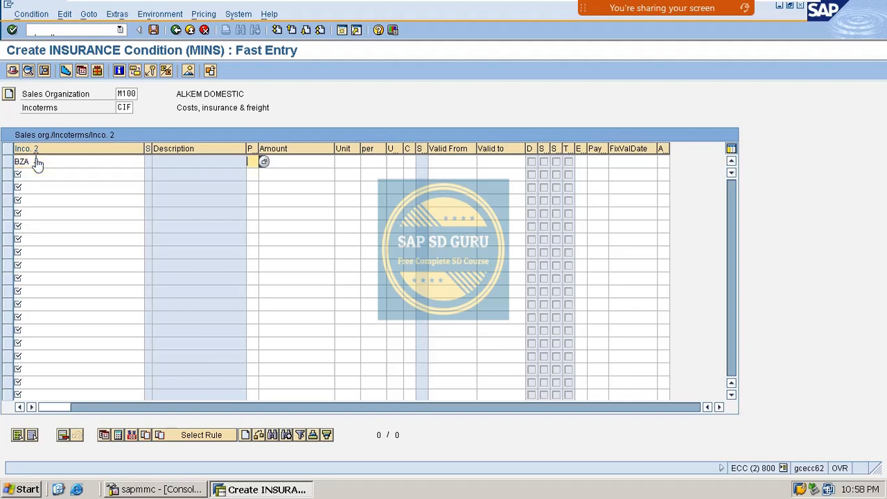
key(Tab)
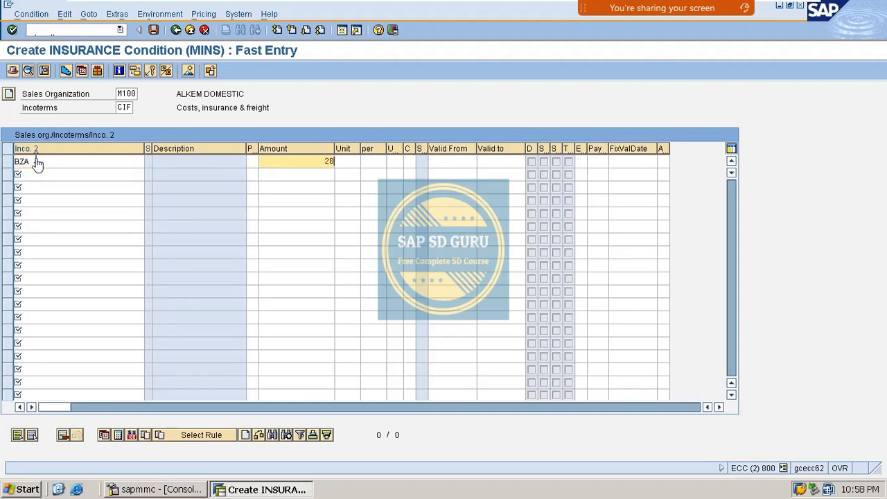
text(20)
key(Return)
key(ctrl+s)
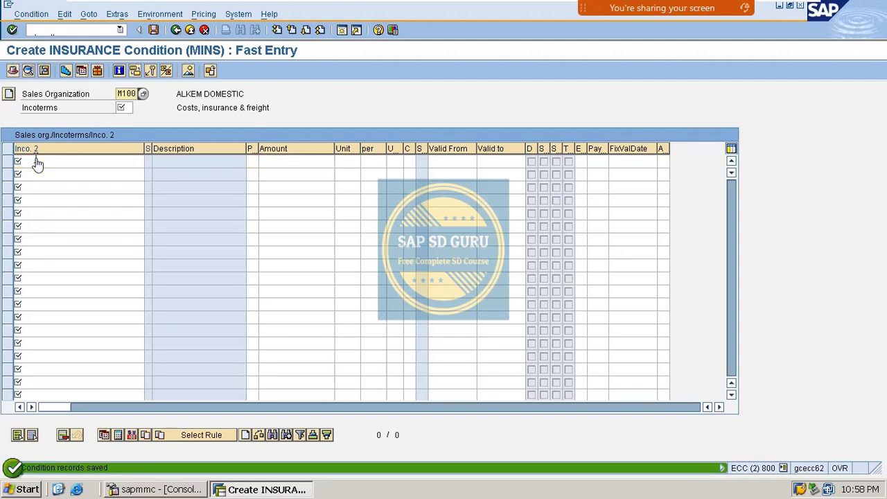
- Start condition records for type MPAC and enter vaxine-100 as the first material
click(171, 32)
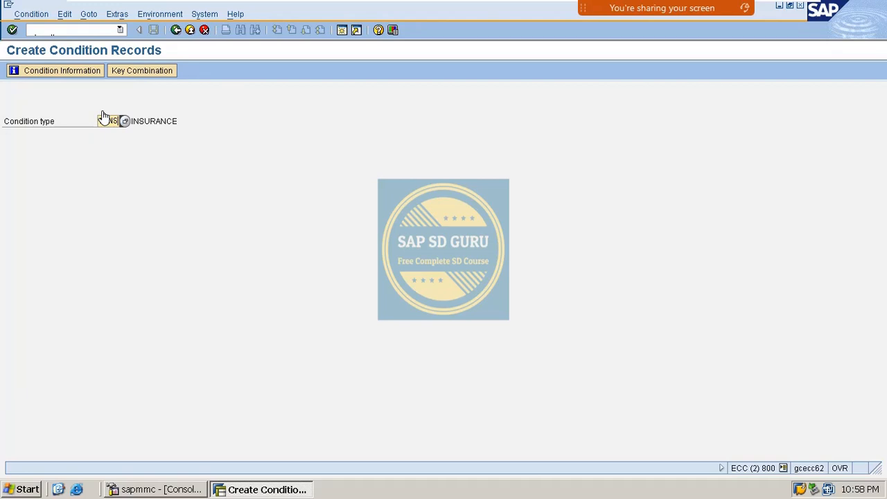
key(BackSpace)
text(w)
key(Return)
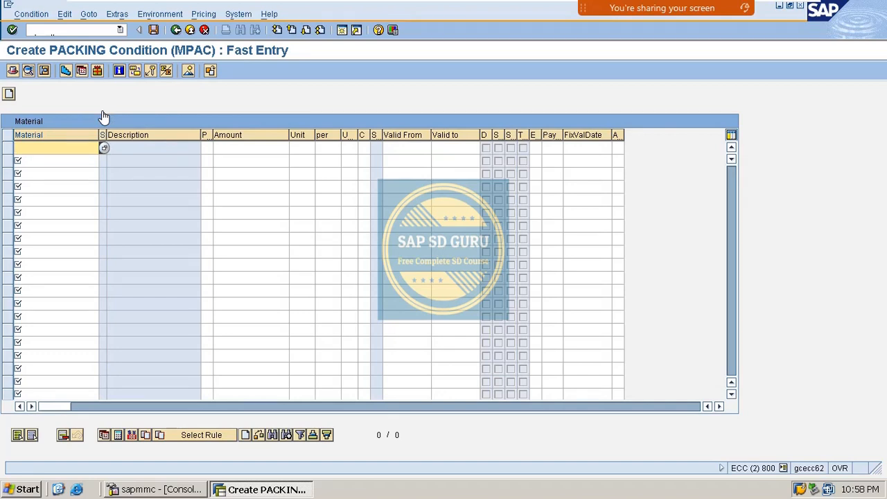
key(BackSpace)
key(Down)
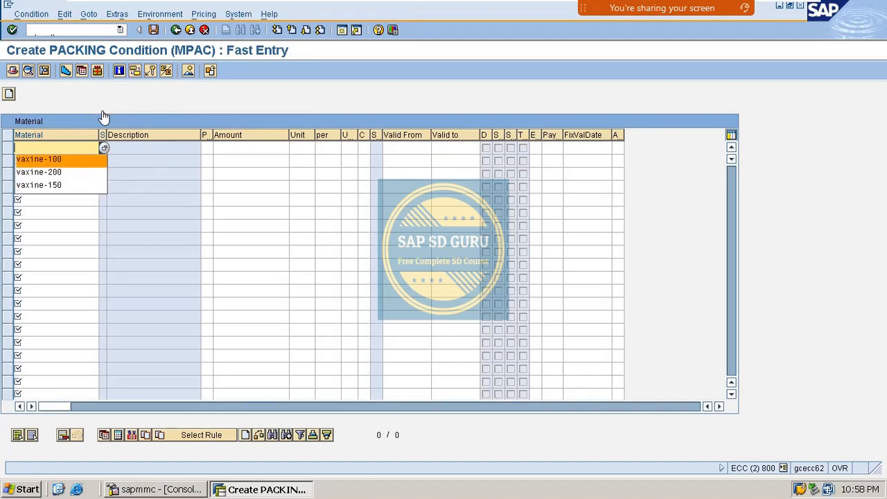
key(Return)
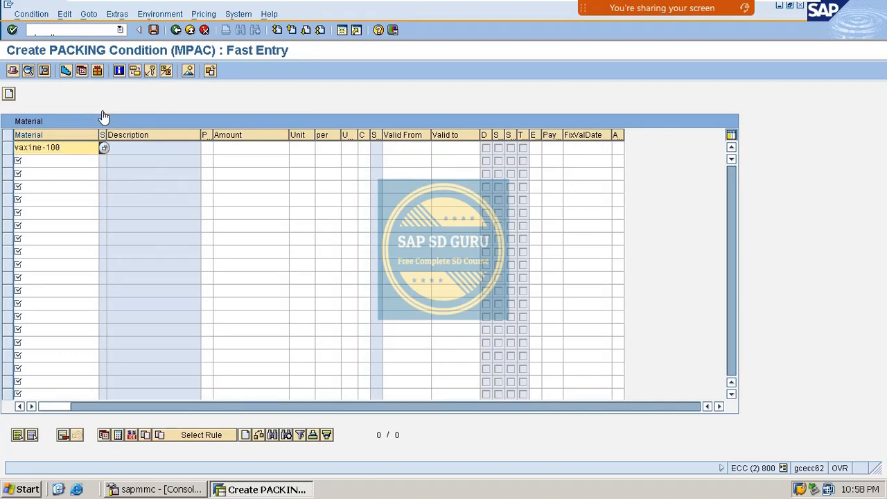
- Enter vaxine-200 as the second material of the packing condition
click(84, 167)
key(BackSpace)
key(Down)
key(Return)
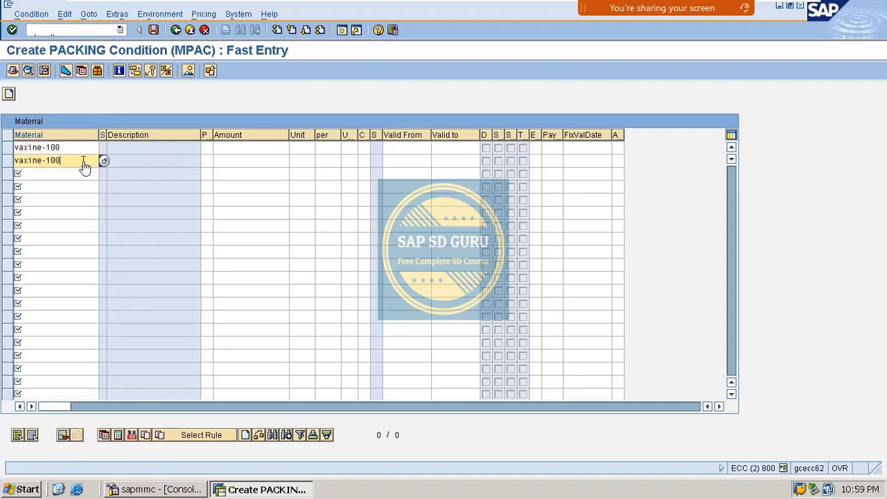
key(BackSpace)
key(BackSpace)
key(BackSpace)
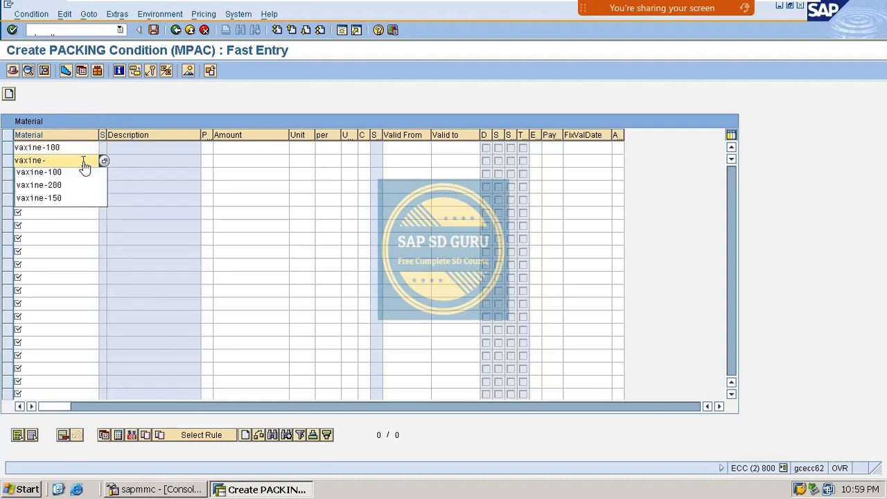
key(Down)
key(Down)
key(Return)
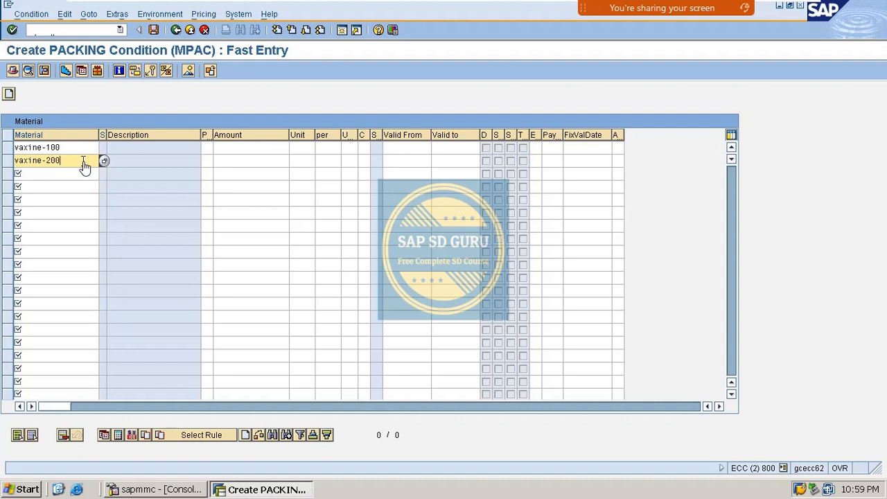
- Enter vaxine-150 as the third material of the packing condition
click(69, 178)
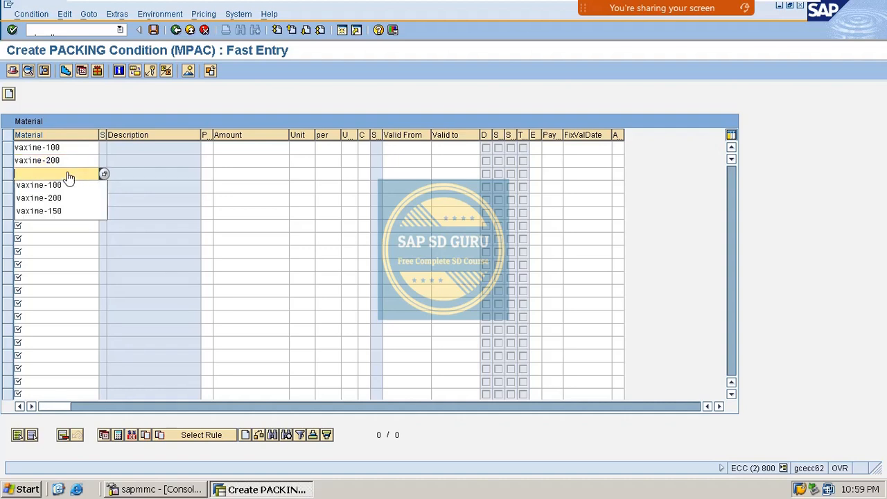
key(Down)
key(Down)
key(Down)
key(Return)
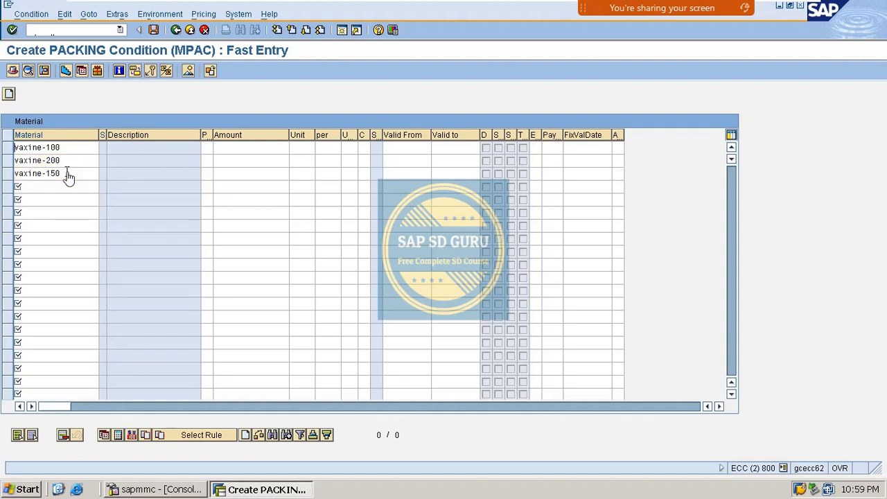
- Set the packing amount to 15 for VAXINE-100, VAXINE-150 and VAXINE-200, and save the MPAC condition records
key(Return)
click(264, 150)
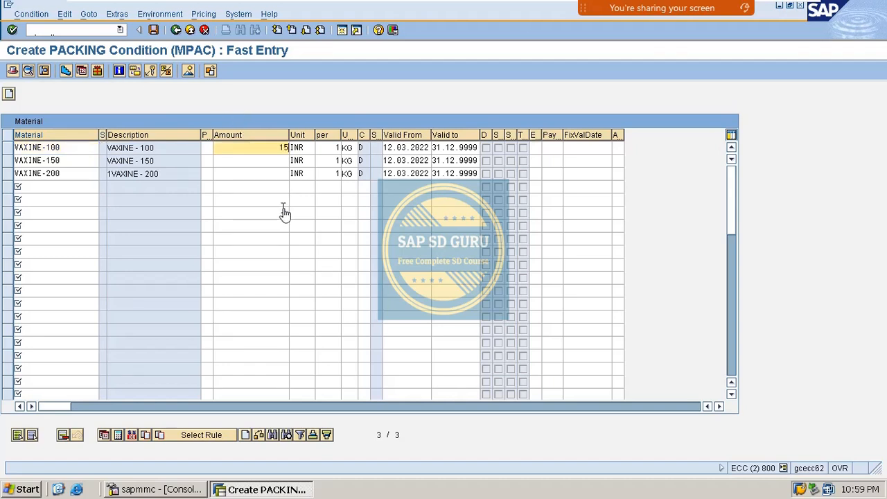
key(Down)
text(15)
key(Down)
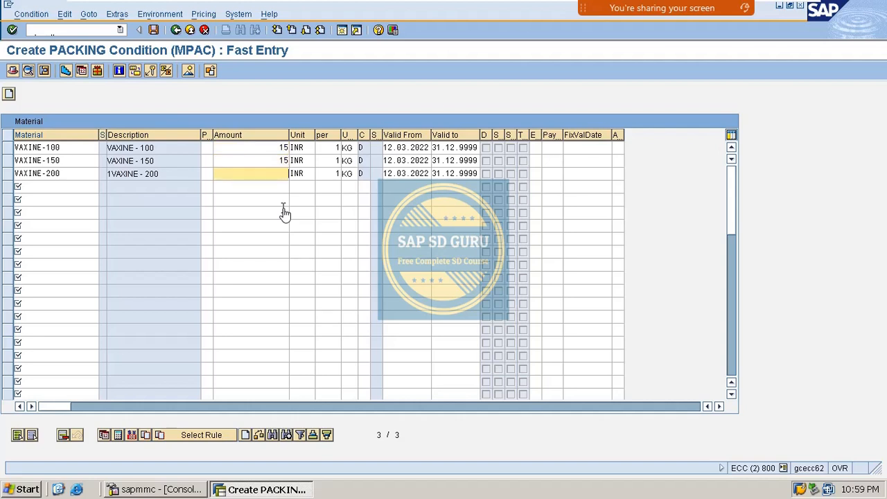
key(Return)
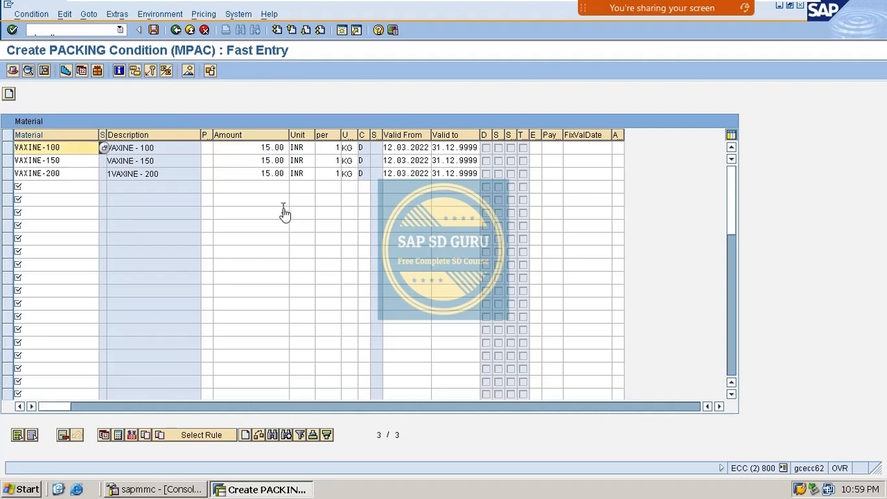
key(ctrl+s)
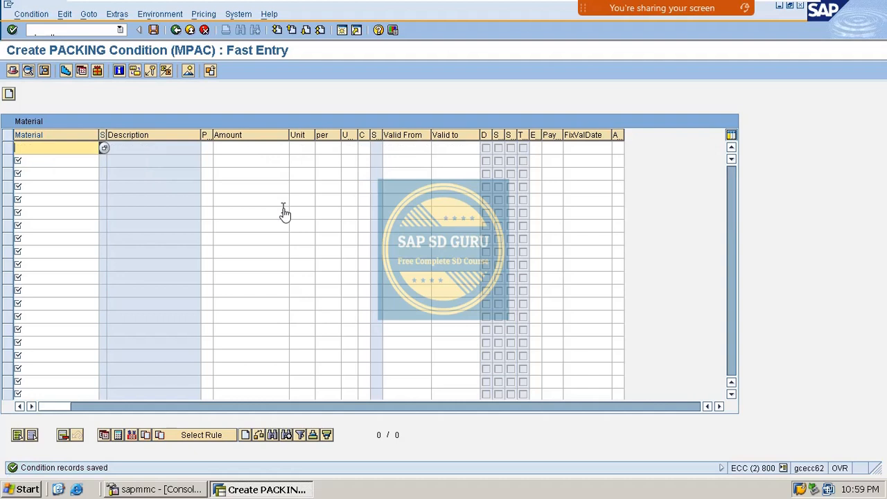
click(154, 29)
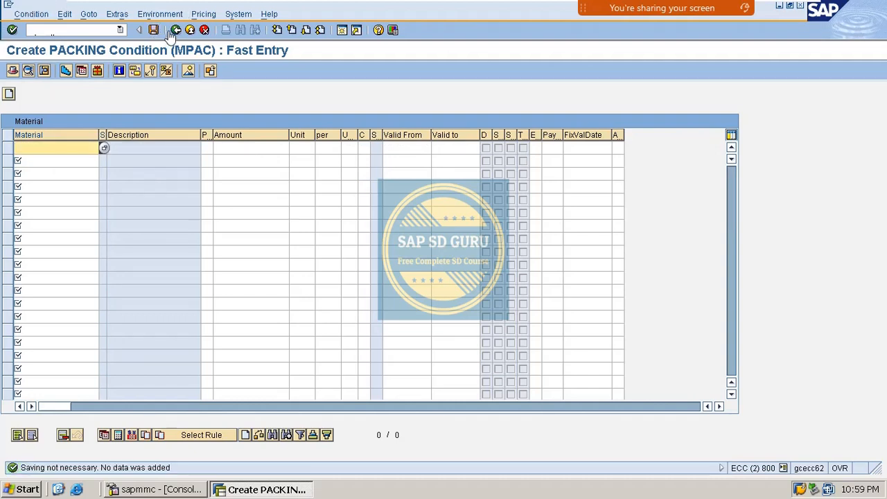
click(176, 30)
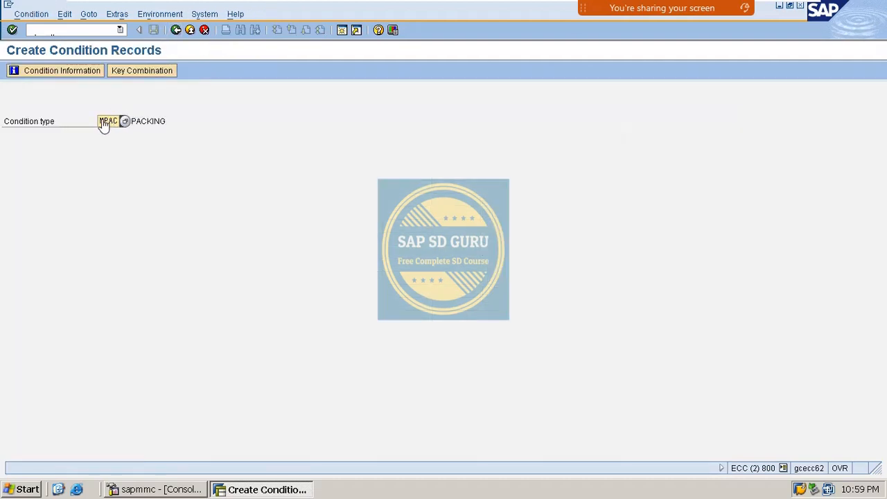
- Start condition records for type MLOD and enter vaxine-100 with an amount of 30
drag(103, 123, 125, 123)
text(MLOD)
key(Return)
key(BackSpace)
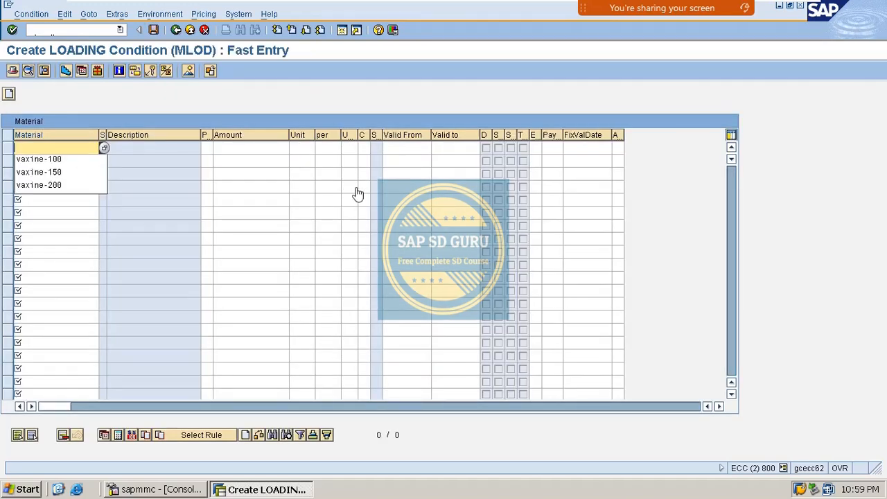
key(Down)
key(Return)
key(Tab)
key(Tab)
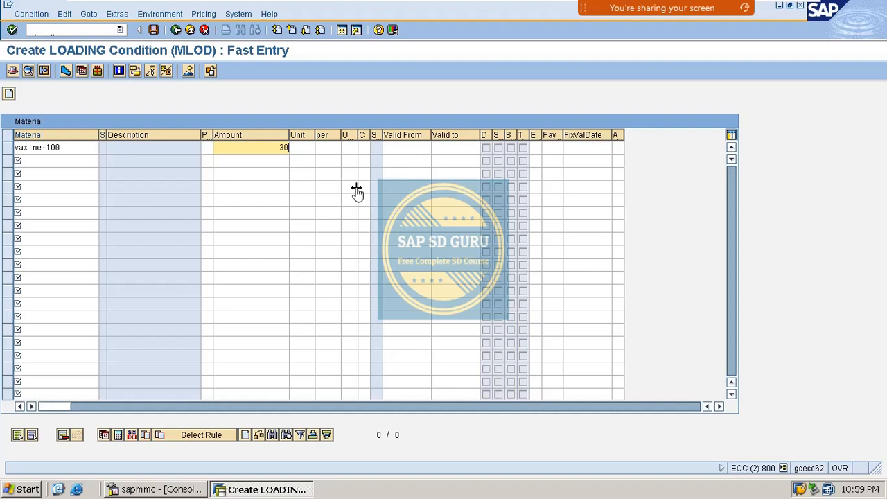
text(30)
key(Return)
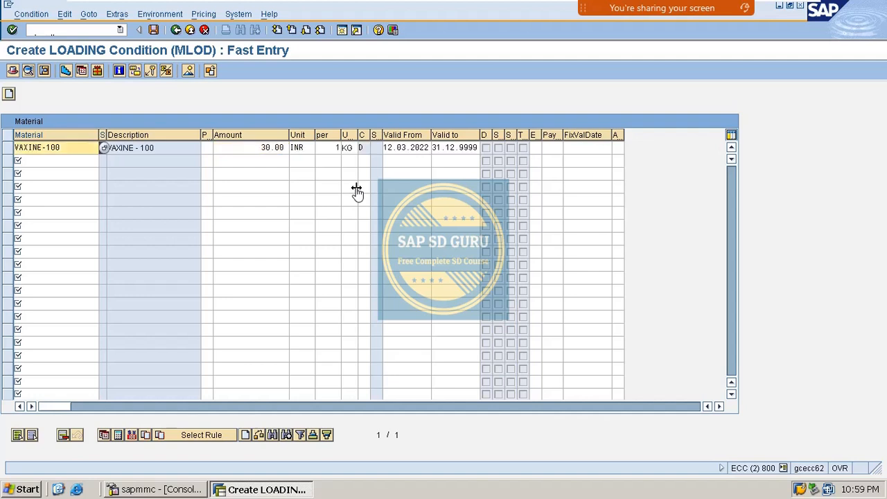
- Add vaxine-150 as the second material of the loading condition with an amount of 30
click(53, 161)
key(BackSpace)
key(Down)
key(Down)
key(Return)
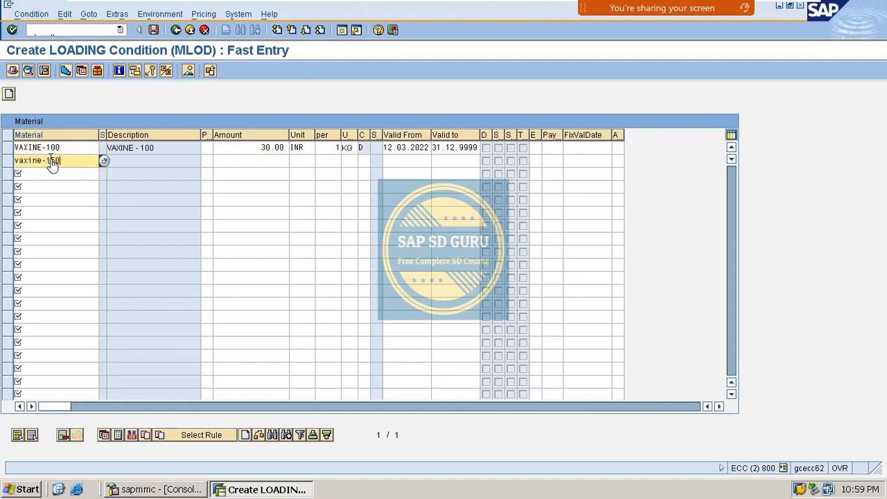
key(Return)
click(268, 166)
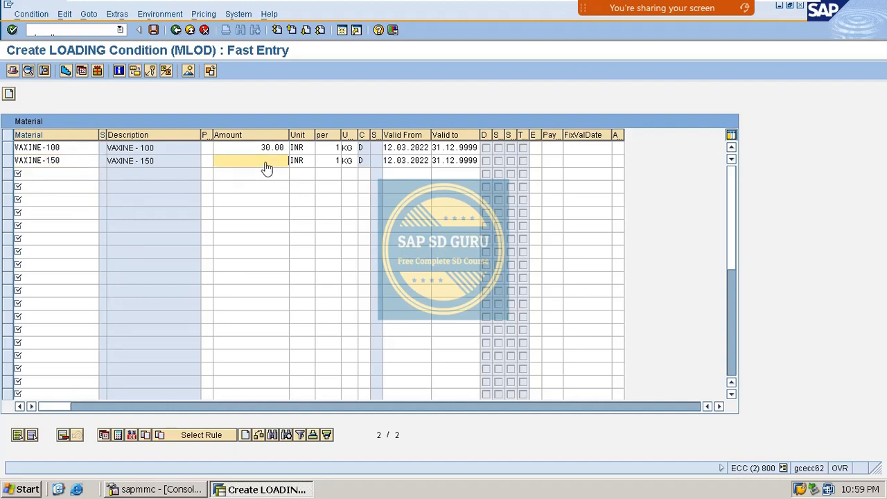
text(30)
key(Return)
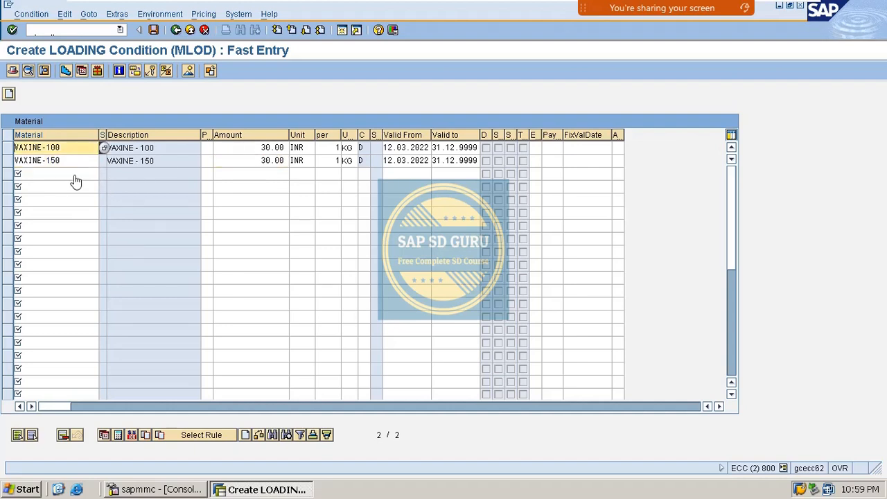
- Add vaxine-200 as the third loading material with an amount of 30 and save the MLOD condition records
click(75, 175)
key(BackSpace)
key(Down)
key(Return)
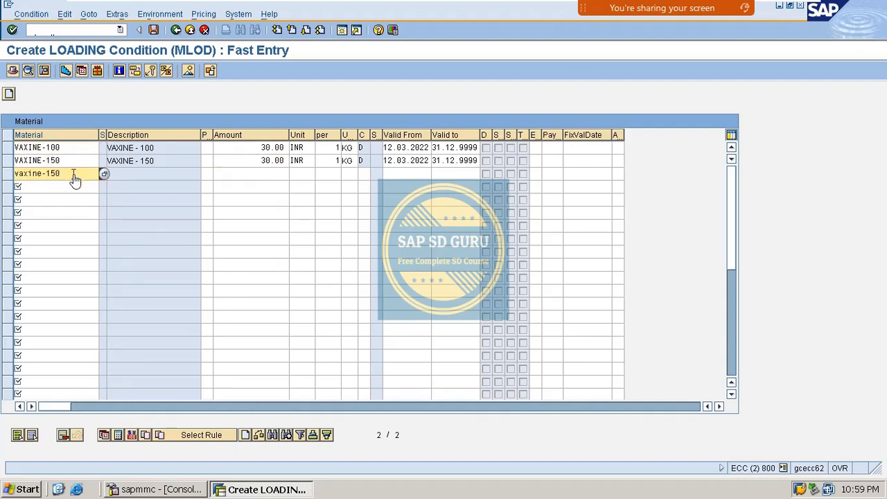
key(BackSpace)
key(BackSpace)
key(BackSpace)
text(20)
key(Tab)
text(30)
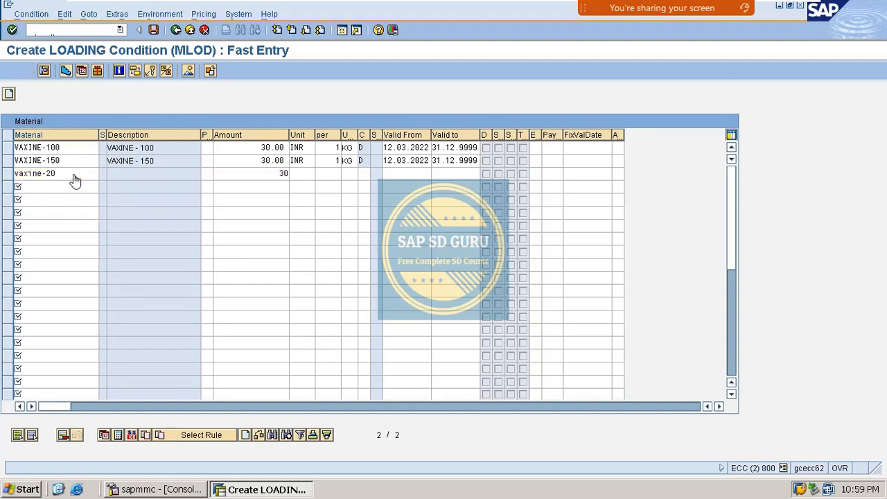
key(Return)
click(75, 174)
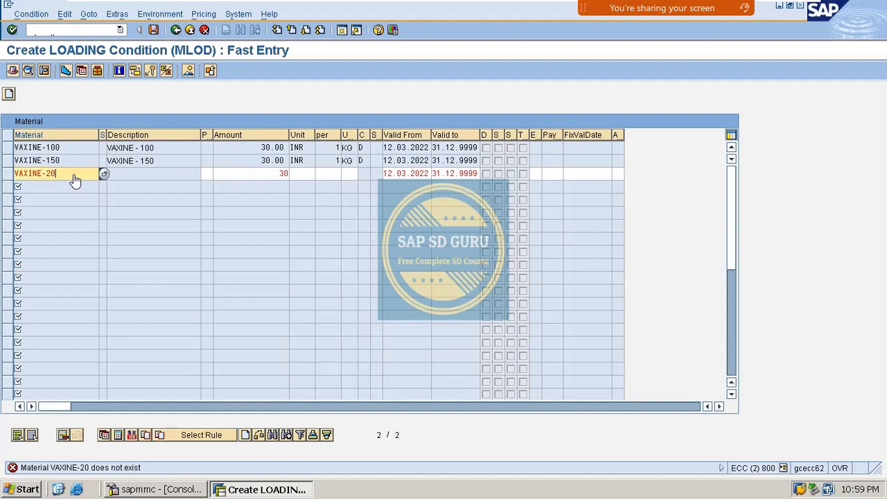
text(0)
key(Return)
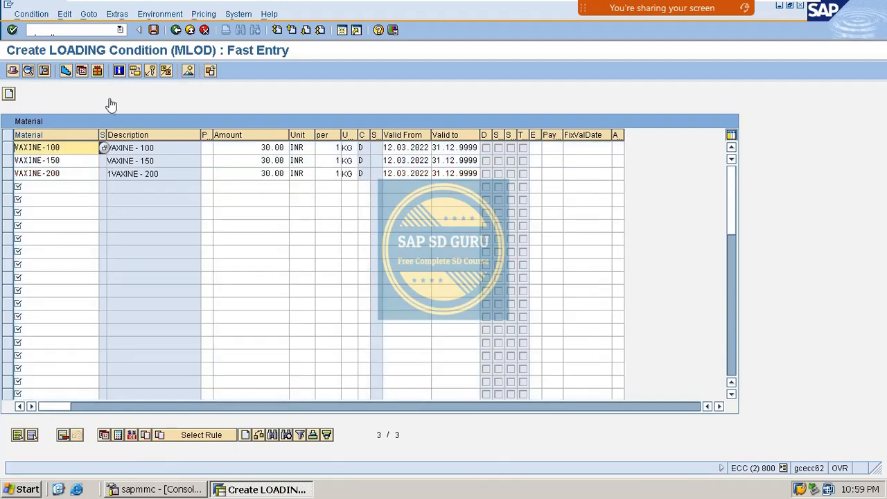
click(153, 29)
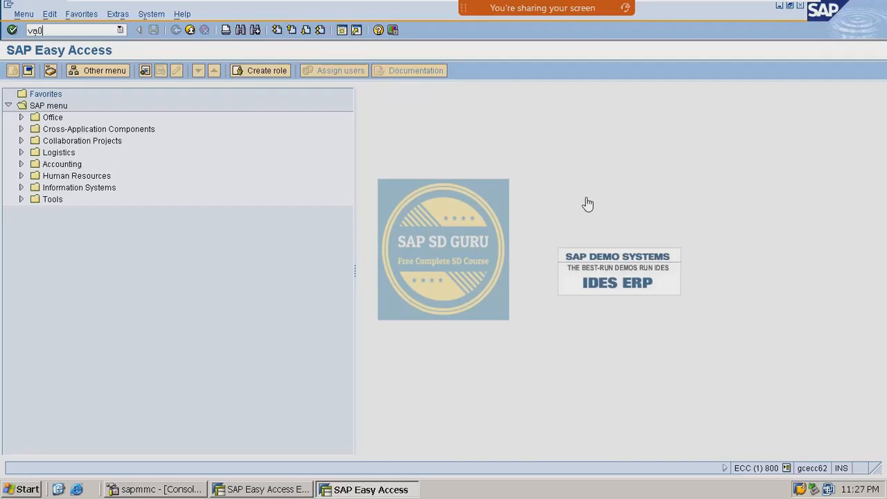
- Start a standard order (OR) with transaction va01 for sales area M100/M1/M1 and enter the sold-to party's customer number
text(va01)
key(Return)
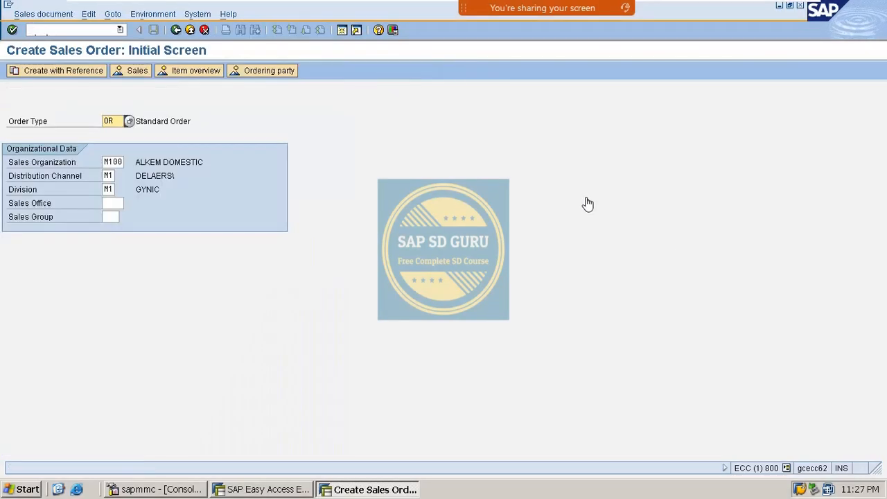
key(Return)
key(BackSpace)
key(Down)
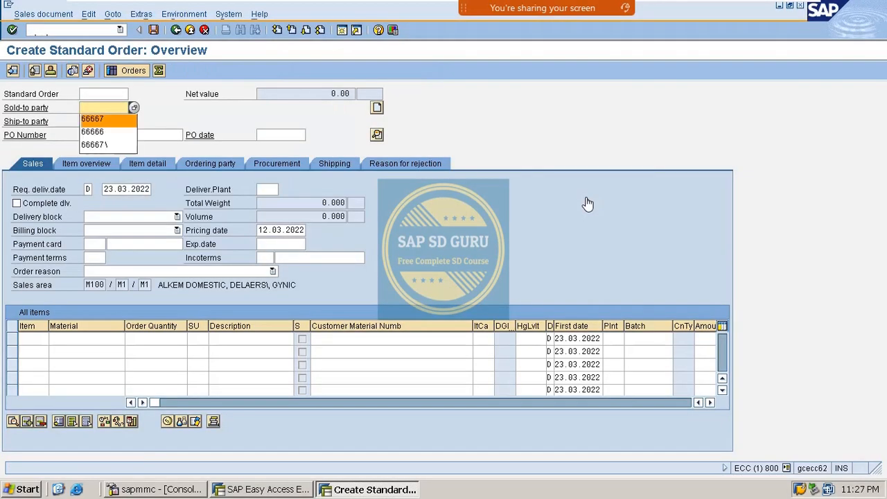
key(Return)
key(Return)
- Add material vaxine-200 to the order's items with an order quantity of 1
key(BackSpace)
key(Down)
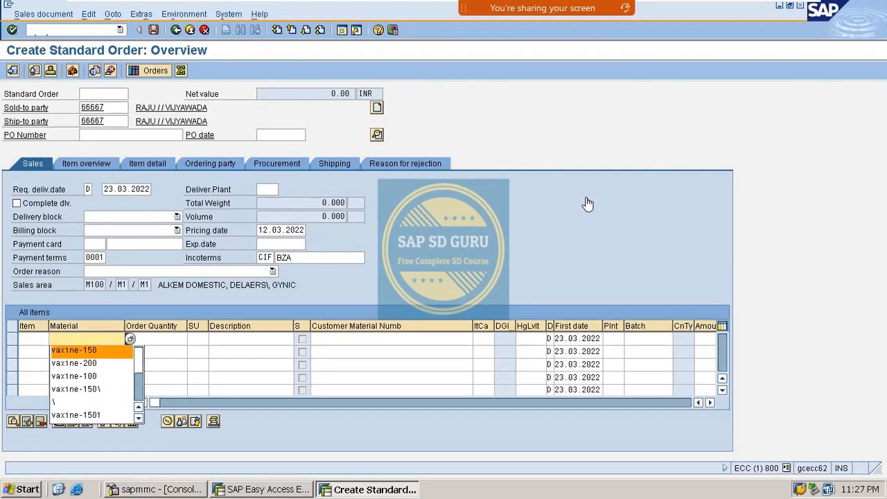
key(Down)
key(Return)
key(Tab)
text(1)
key(Return)
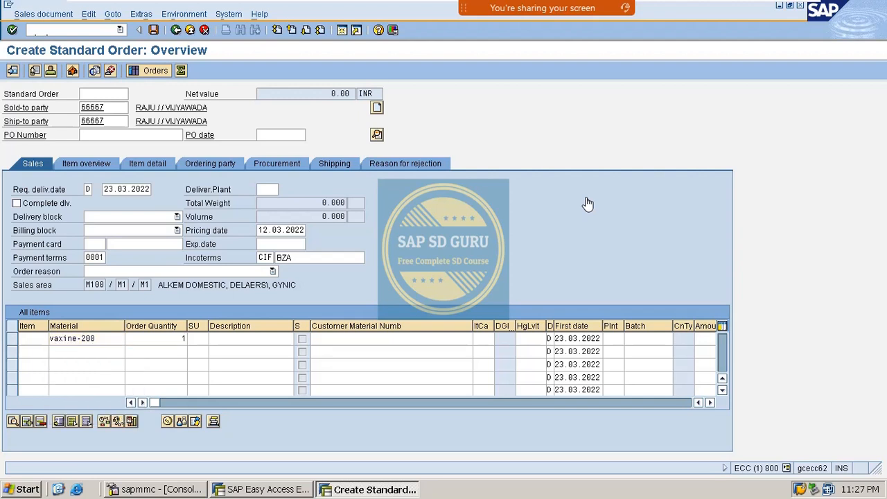
- Open the pricing conditions of the vaxine-200 item and examine the freight, insurance, packing, loading and base price lines
click(108, 338)
double_click(112, 344)
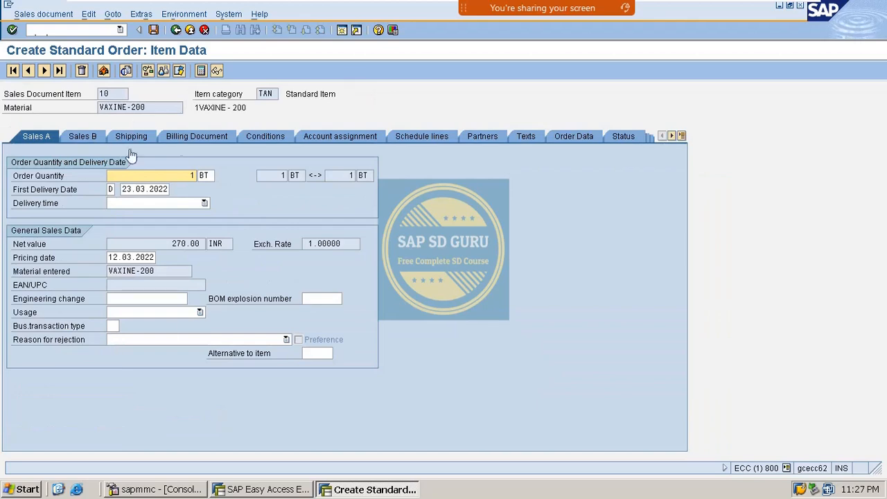
click(274, 140)
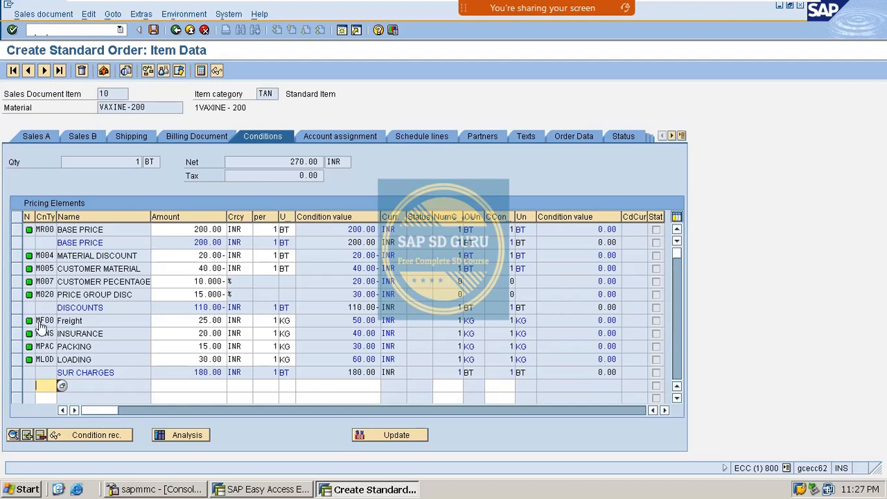
drag(85, 323, 36, 321)
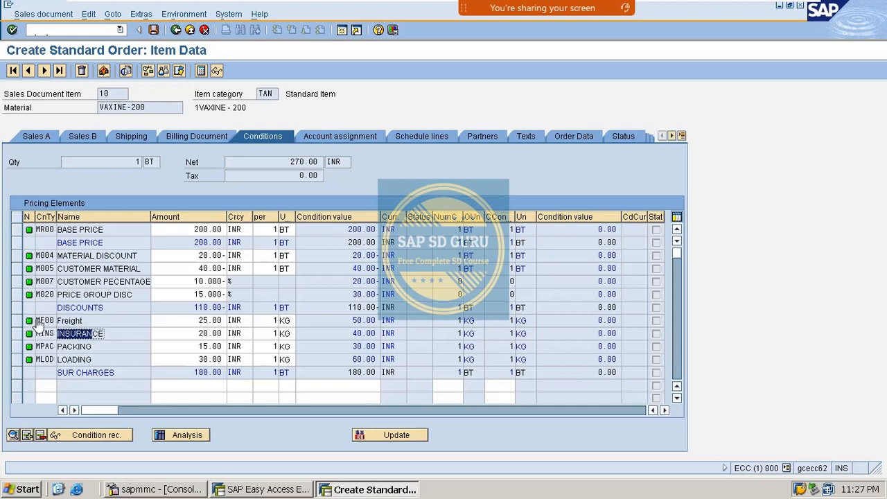
drag(93, 346, 55, 359)
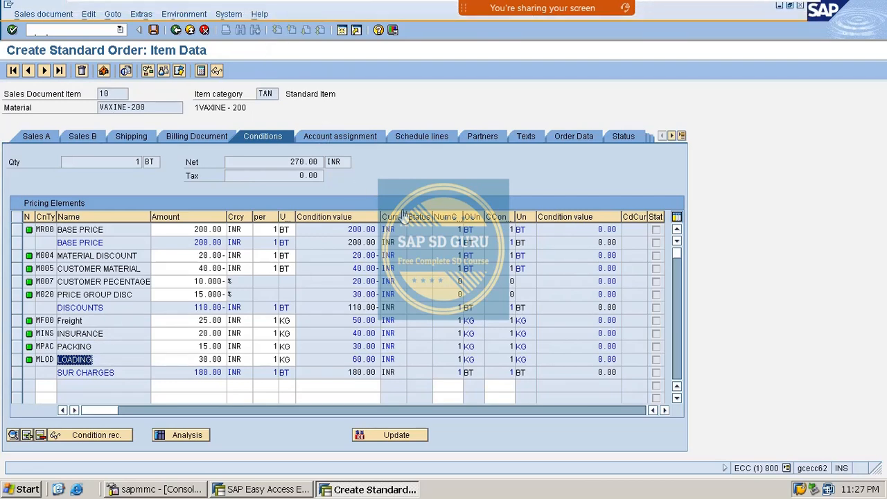
click(186, 234)
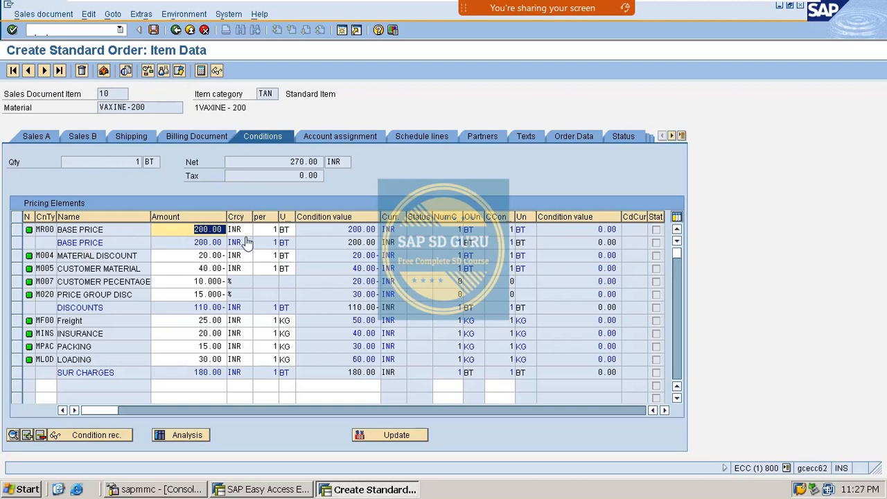
click(179, 244)
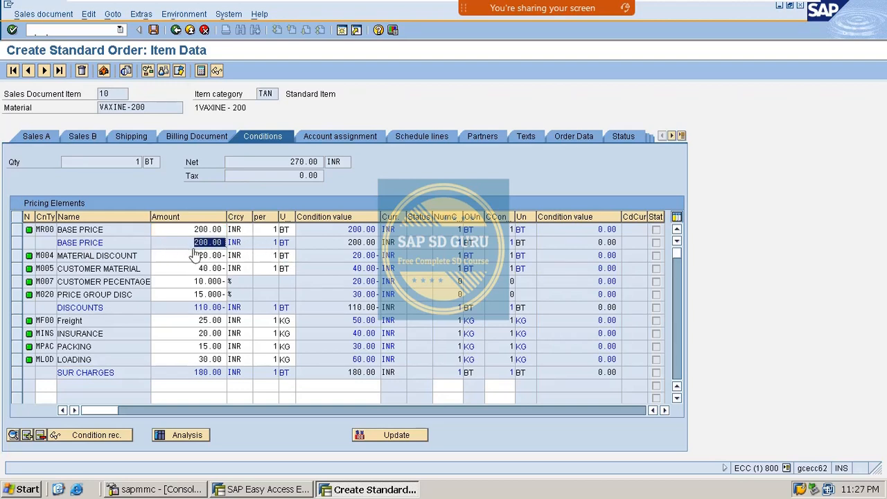
drag(192, 245, 222, 244)
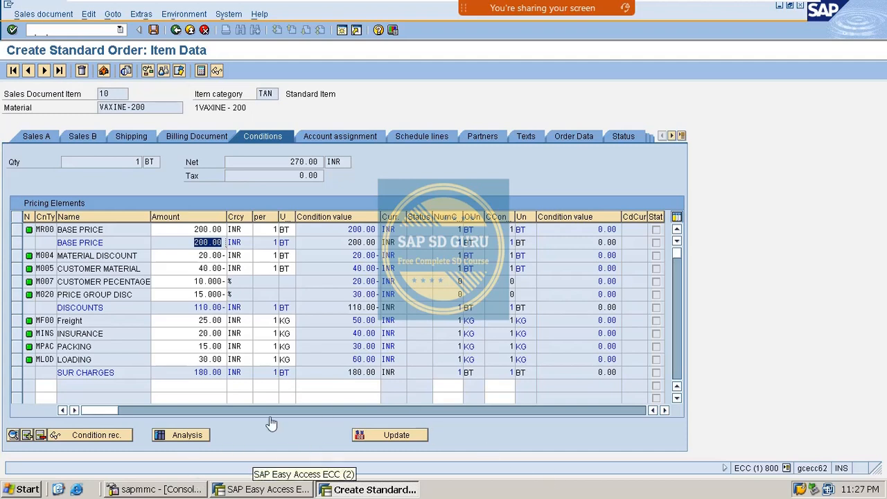
- Open the pricing procedures in a new session and examine the base price steps in the control data of MR0000
click(48, 31)
text(/ov/0)
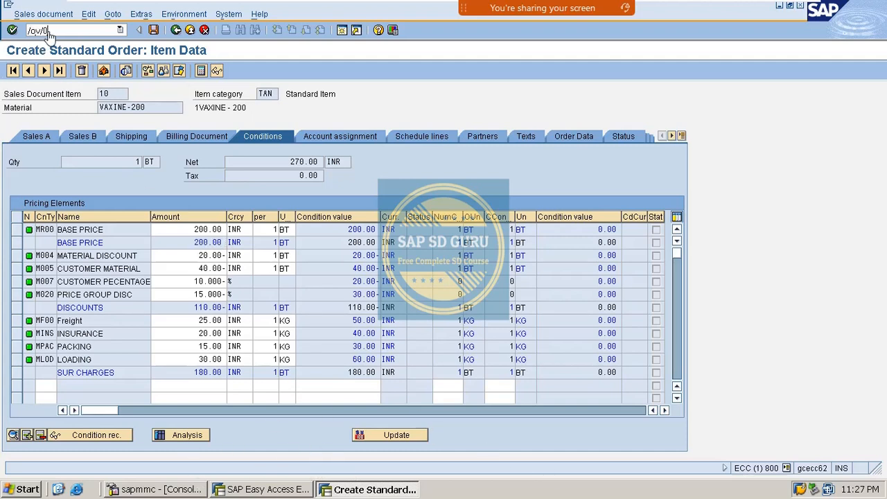
key(Return)
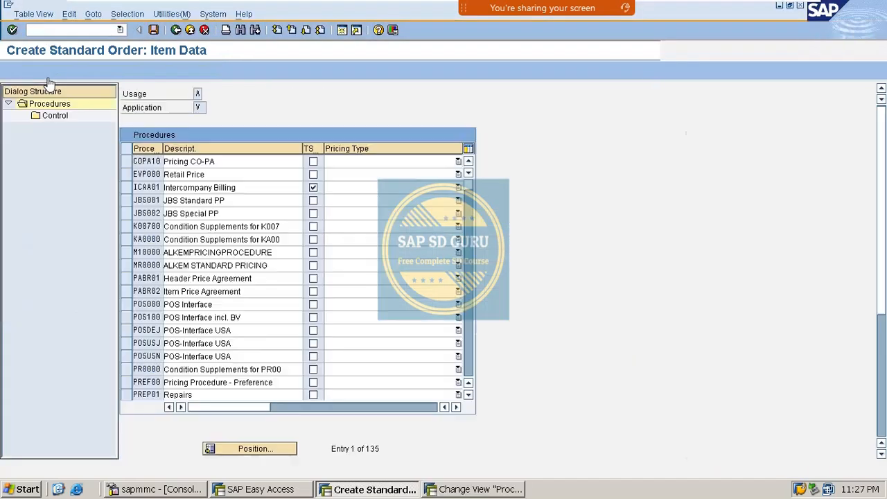
click(251, 450)
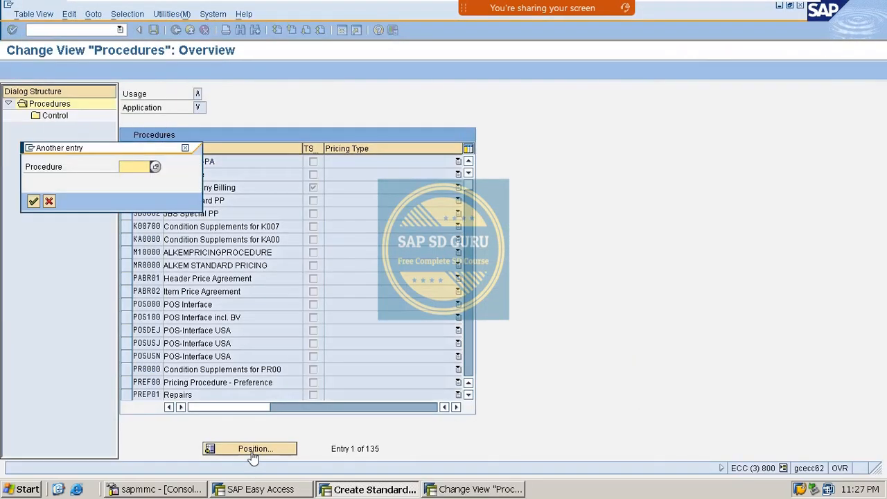
text(mr)
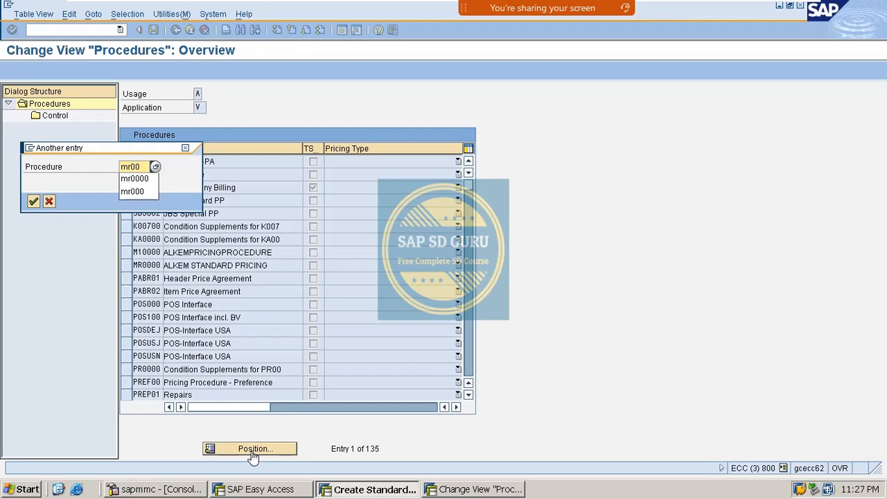
text(00)
key(Down)
key(Return)
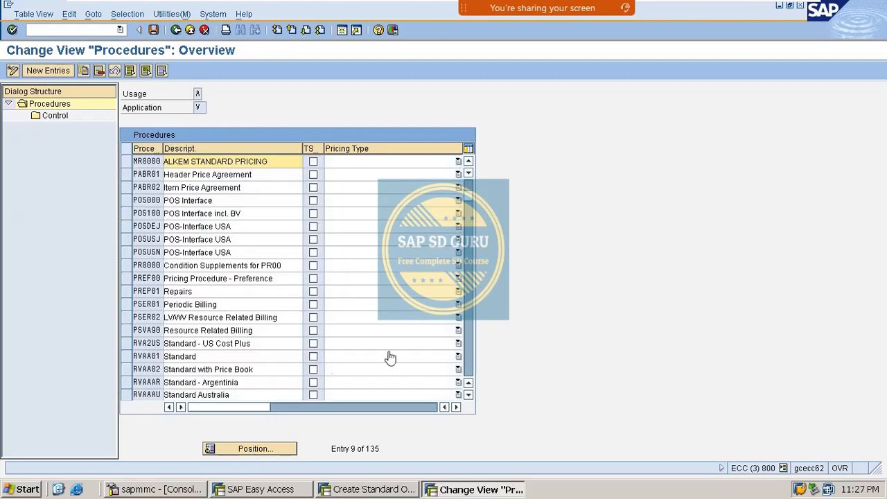
click(127, 161)
double_click(67, 119)
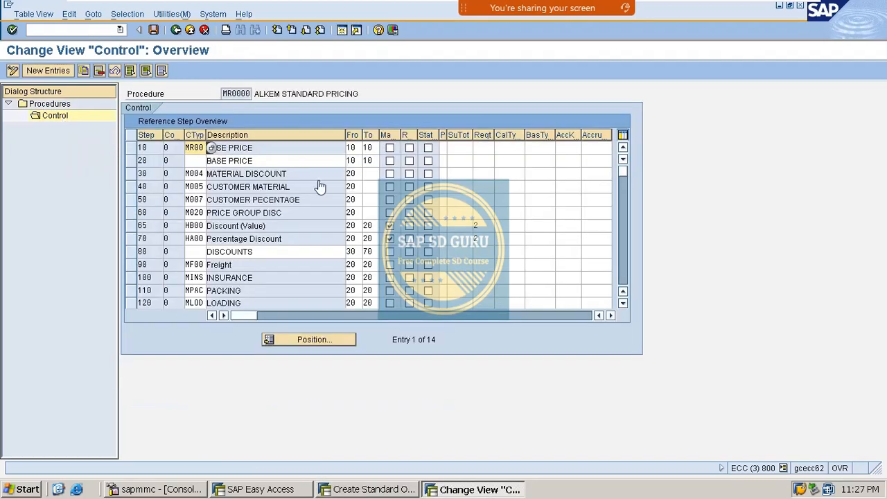
drag(270, 164, 192, 154)
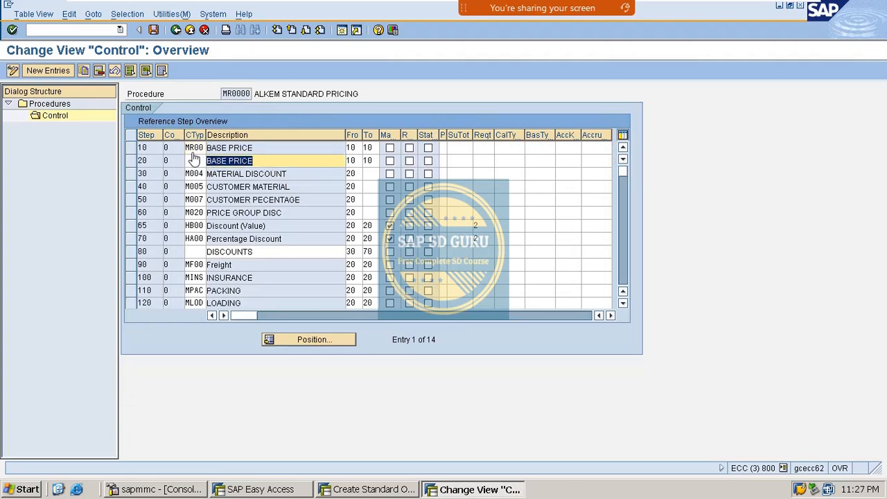
- Set the To step of the base price subtotal (step 20) to 19 and clear the To step of MR00
click(251, 165)
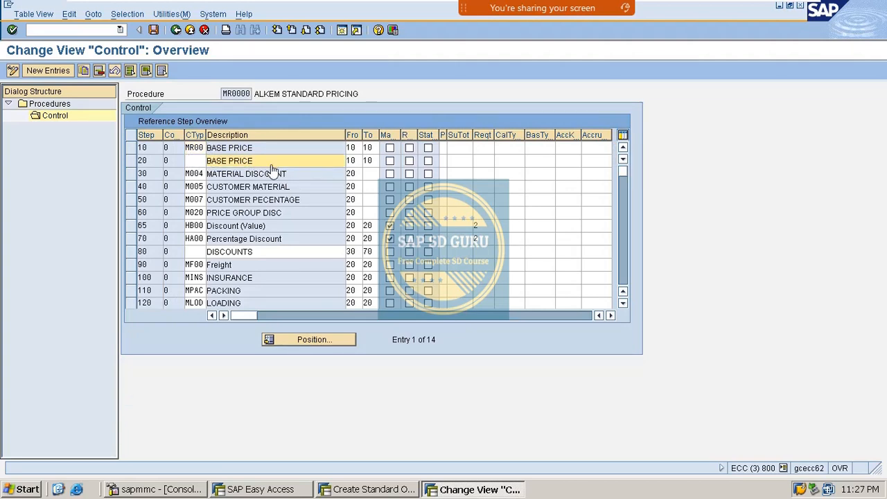
double_click(143, 147)
double_click(373, 163)
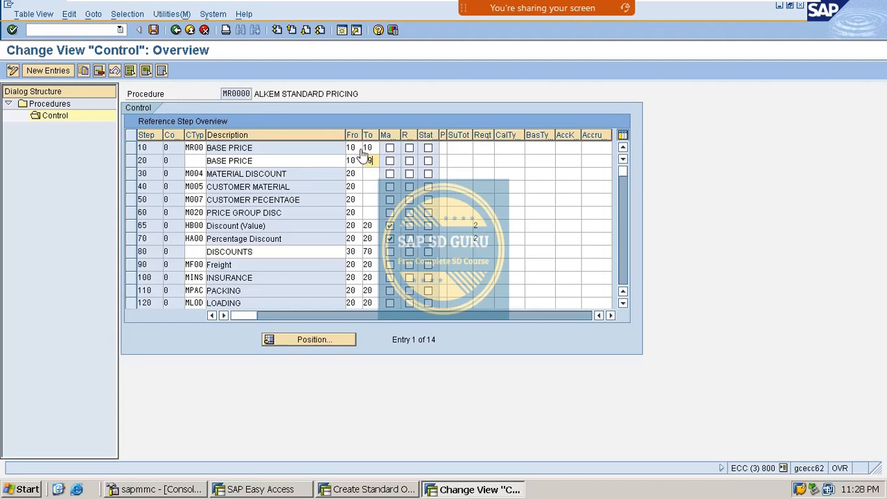
drag(377, 148, 125, 116)
key(Delete)
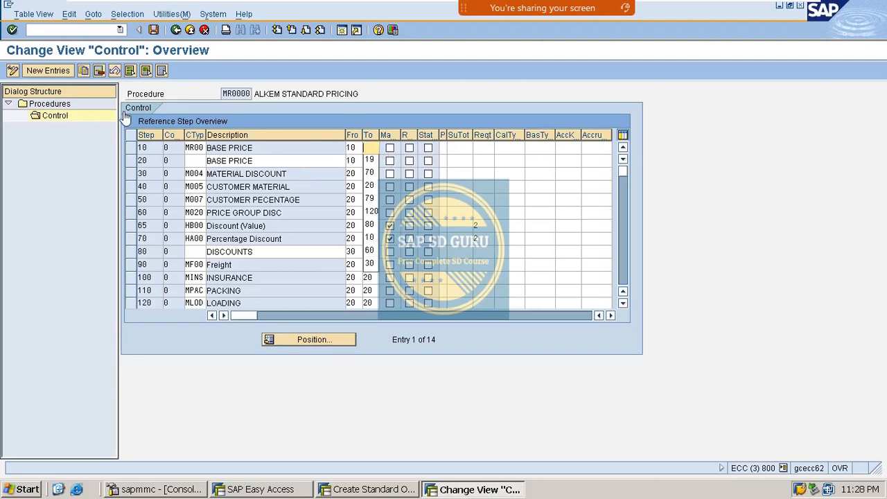
click(761, 174)
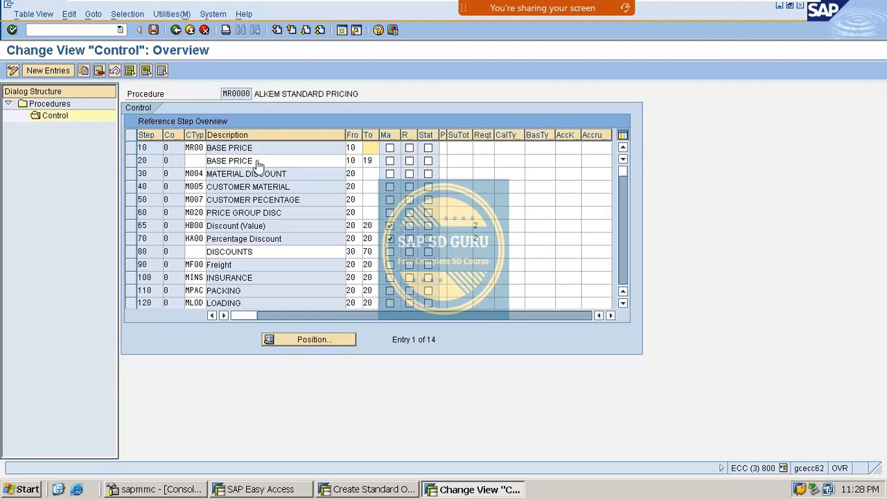
- Save the control data of MR0000 in customizing request ECCK900002
drag(257, 162, 188, 162)
double_click(153, 161)
click(153, 30)
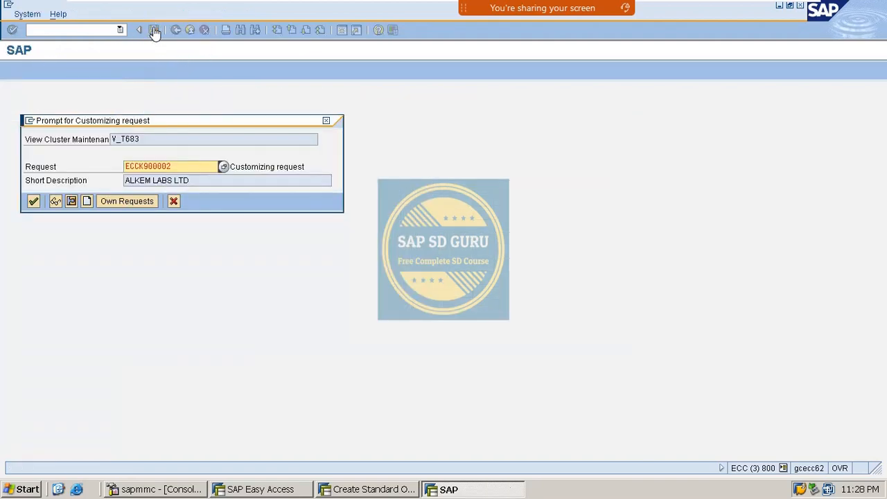
key(Return)
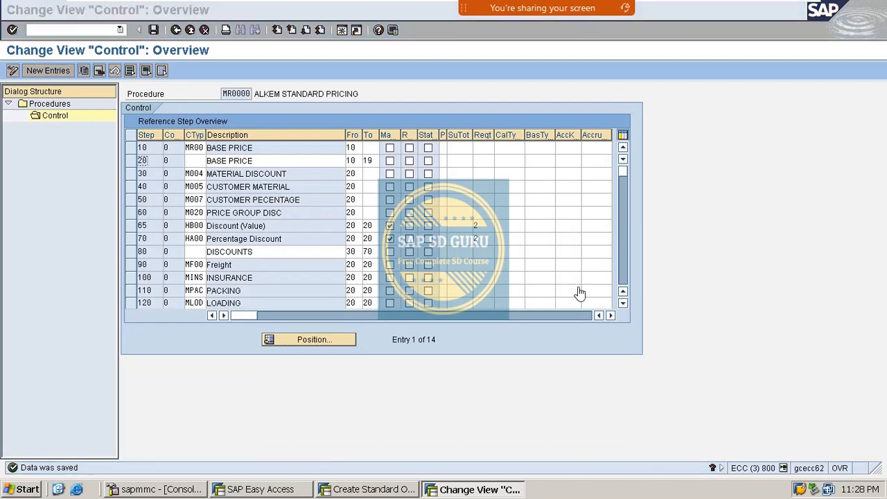
- Return to the standard order and check the base price subtotal in the vaxine-200 item conditions
key(alt+Tab)
drag(109, 247, 2, 230)
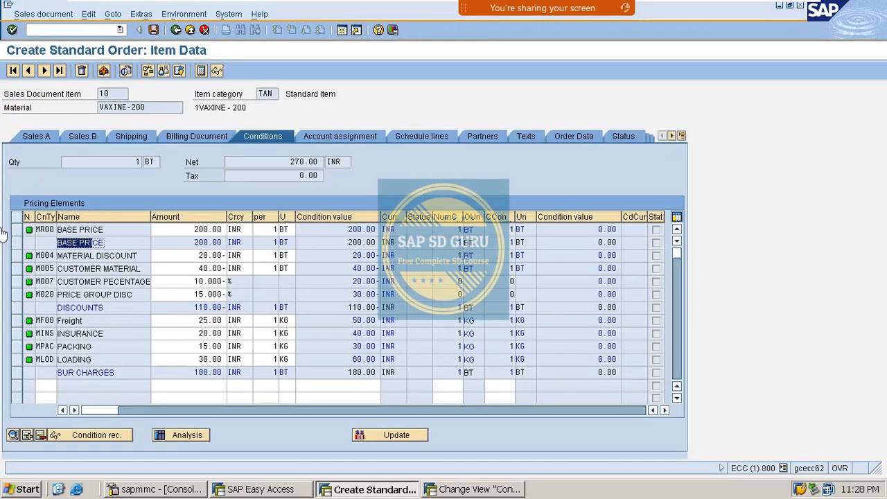
drag(190, 242, 226, 251)
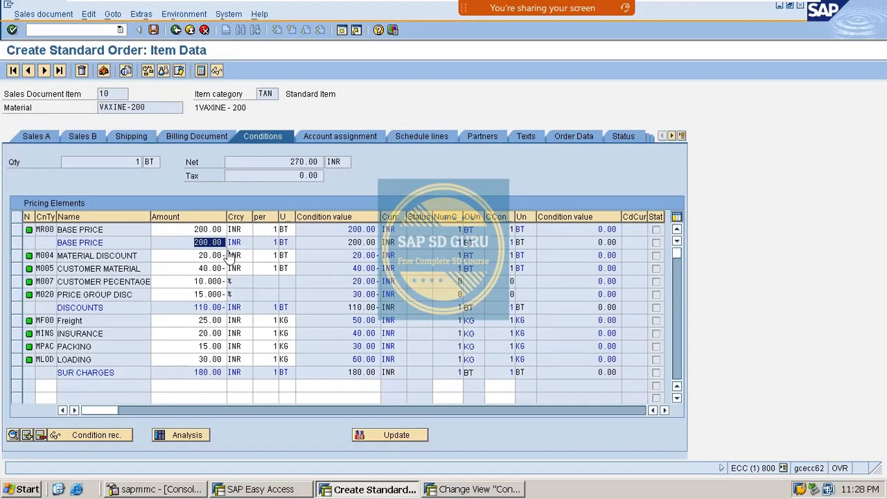
- Return to the MR0000 control data and examine the From references of the discount steps against base price step 20
key(alt+Tab)
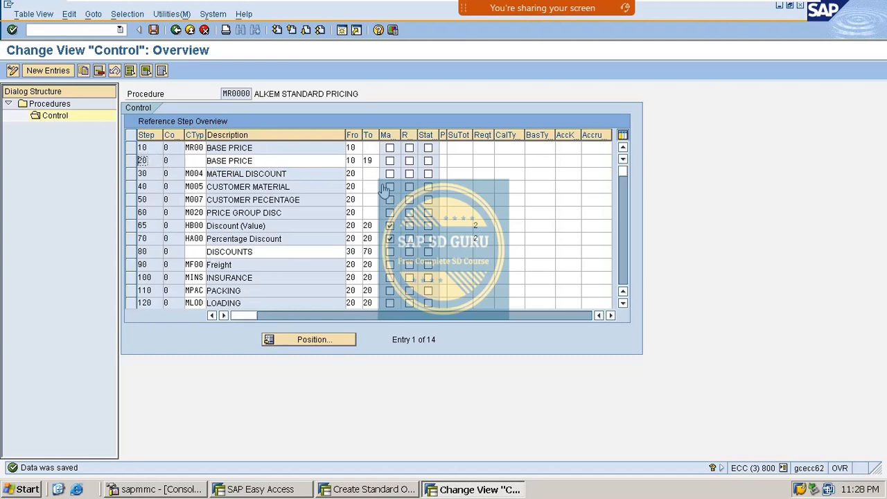
double_click(272, 161)
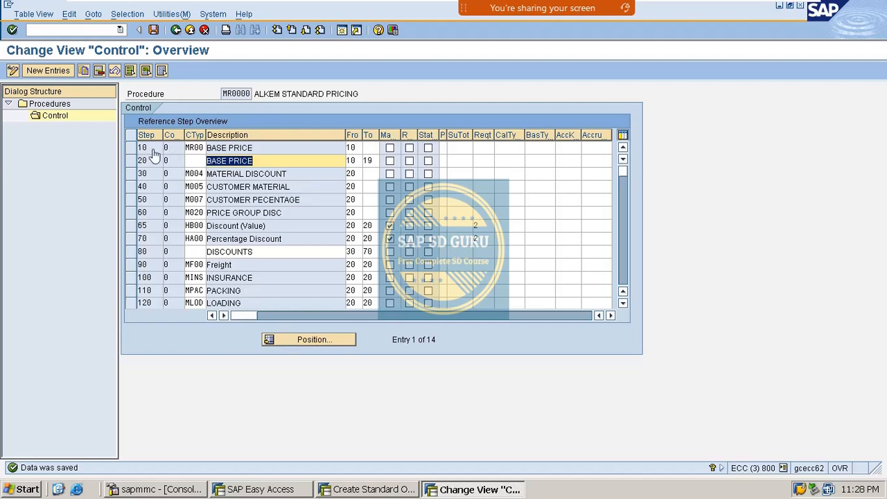
double_click(146, 161)
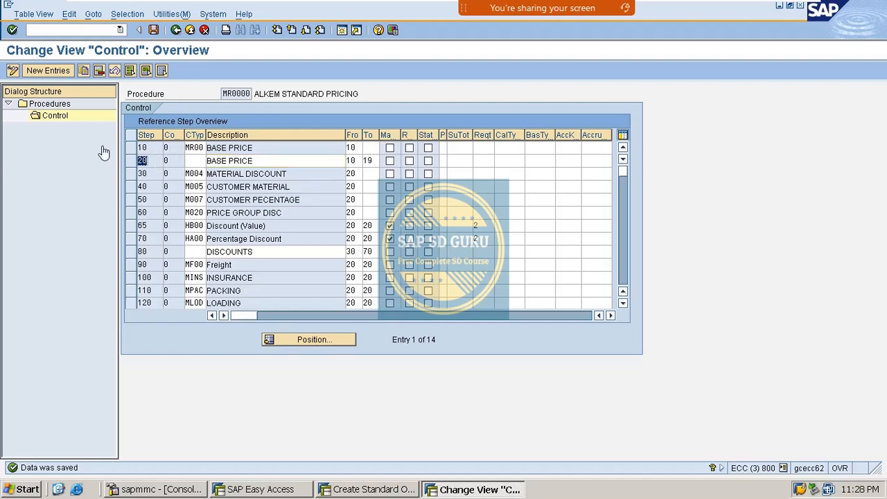
double_click(351, 173)
double_click(350, 187)
click(350, 200)
double_click(357, 213)
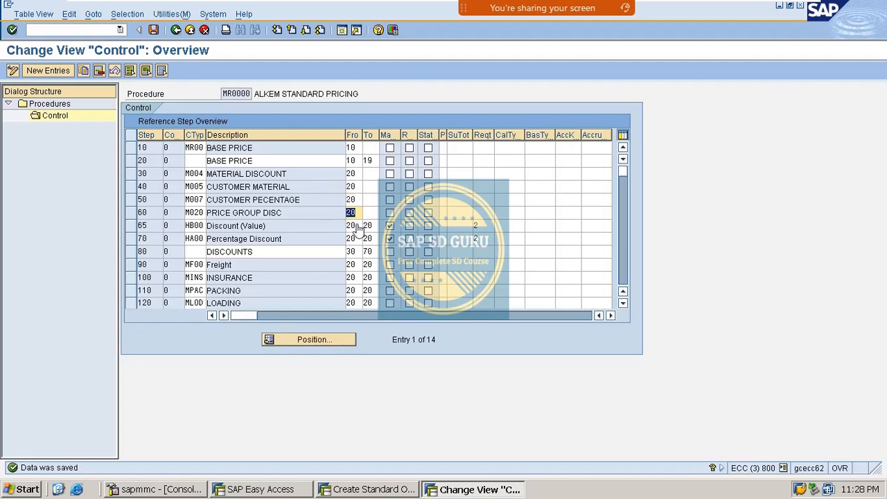
click(357, 227)
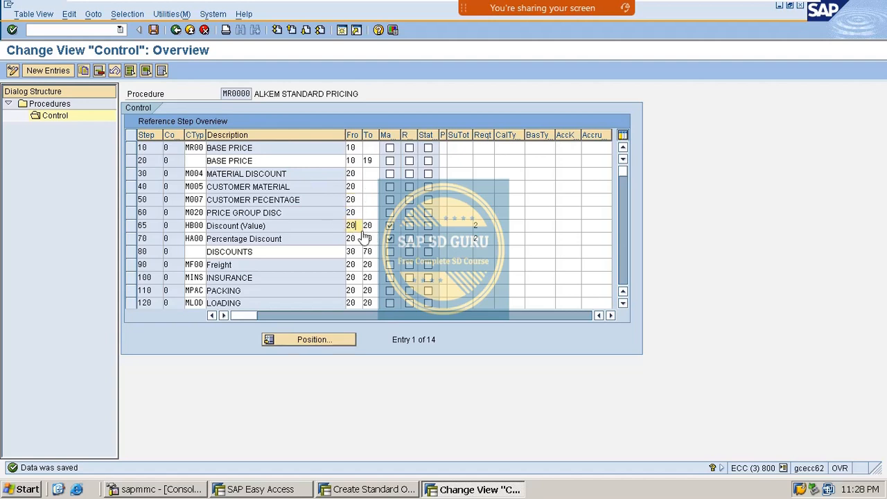
- Examine the manual indicators of the HB00 and HA00 discount steps in the MR0000 control data
scroll(201, 200, down, 2)
scroll(197, 195, up, 1)
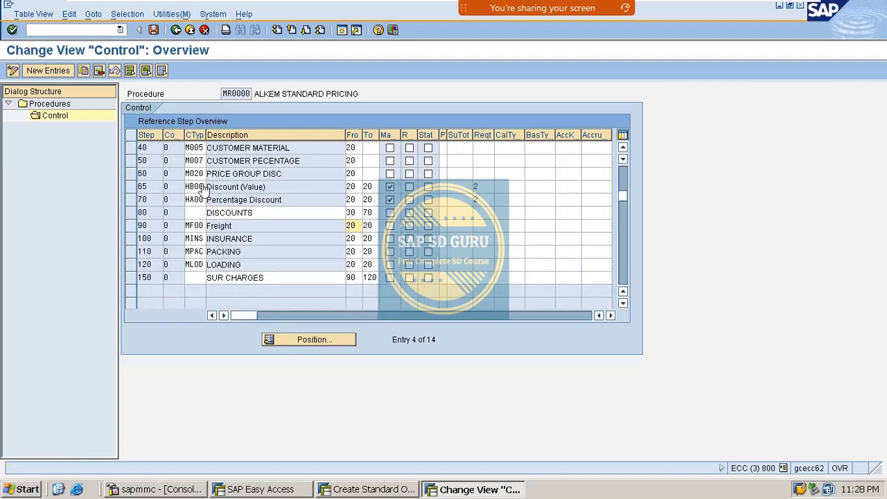
click(194, 200)
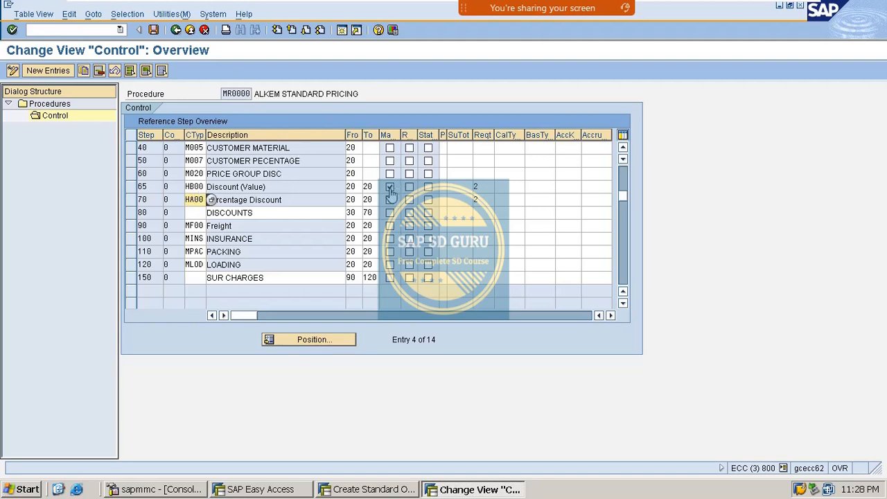
click(389, 187)
click(390, 199)
scroll(307, 194, up, 1)
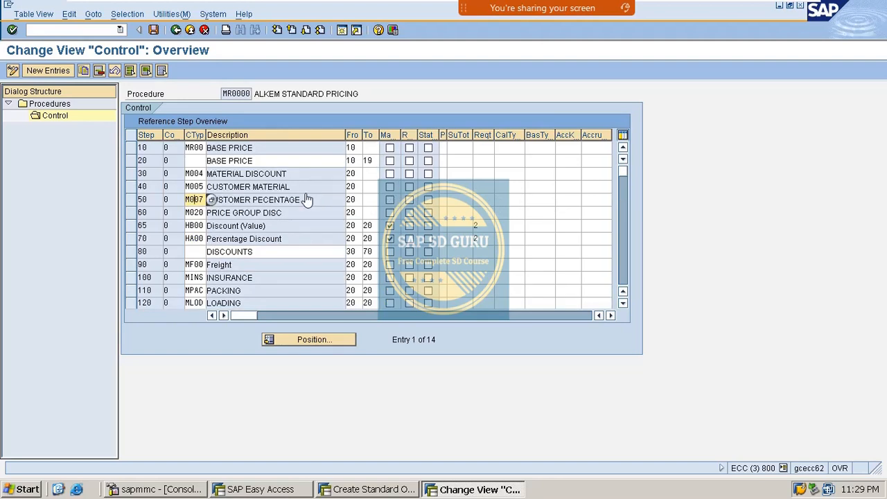
- Examine the From and To range of the DISCOUNTS subtotal step 80 against the discount steps it adds up
scroll(307, 208, down, 2)
scroll(266, 184, up, 2)
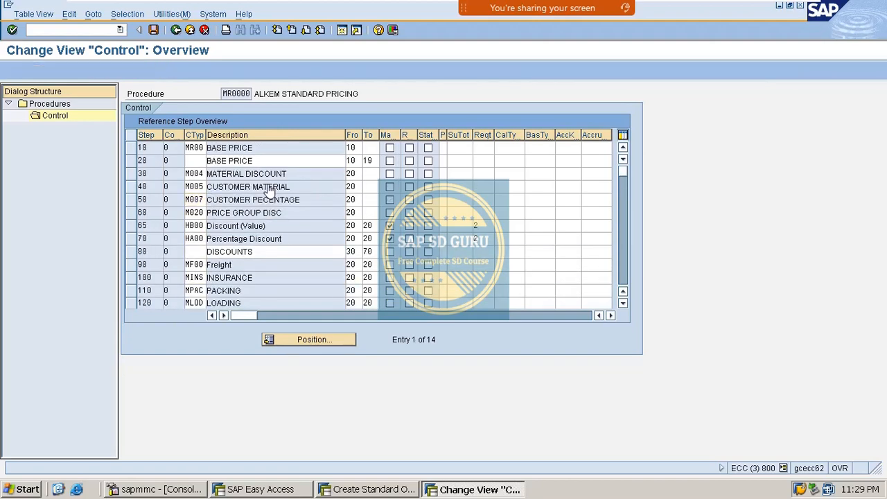
scroll(274, 190, down, 2)
scroll(288, 192, up, 2)
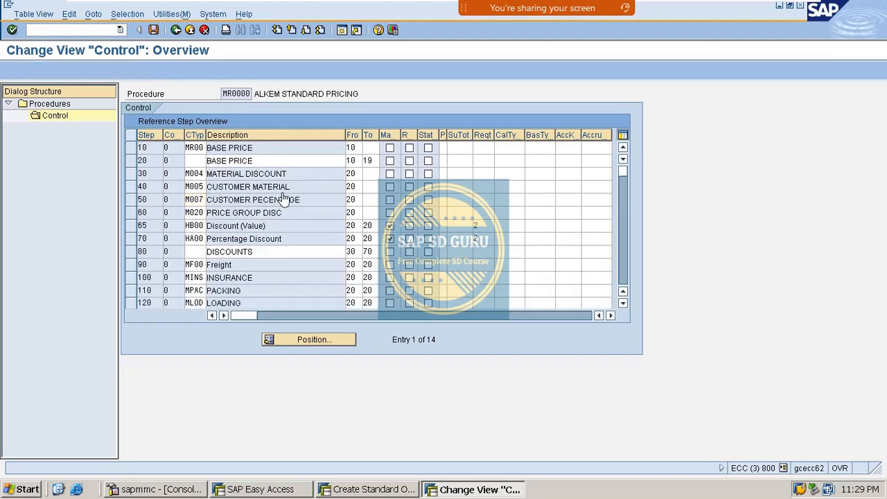
scroll(282, 199, down, 1)
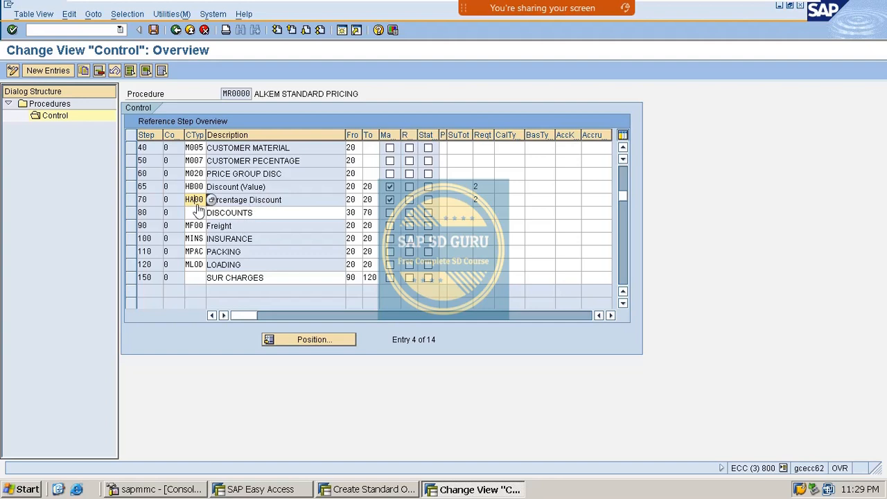
double_click(270, 213)
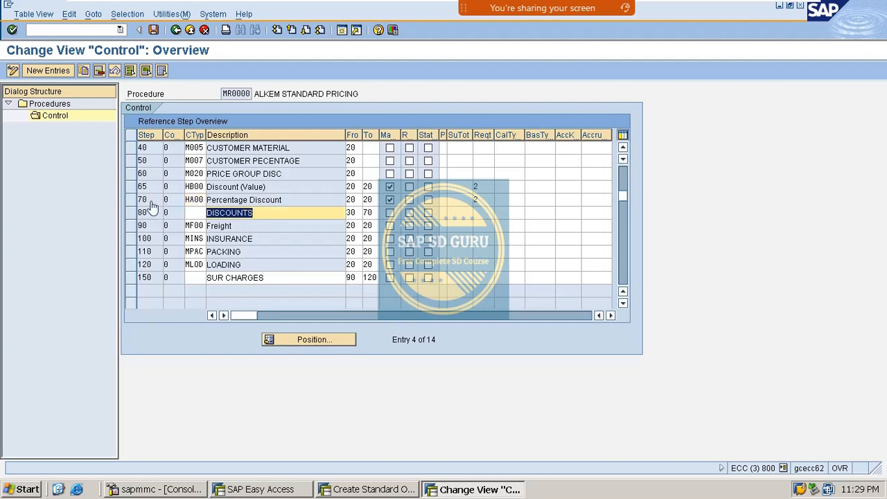
scroll(341, 231, up, 1)
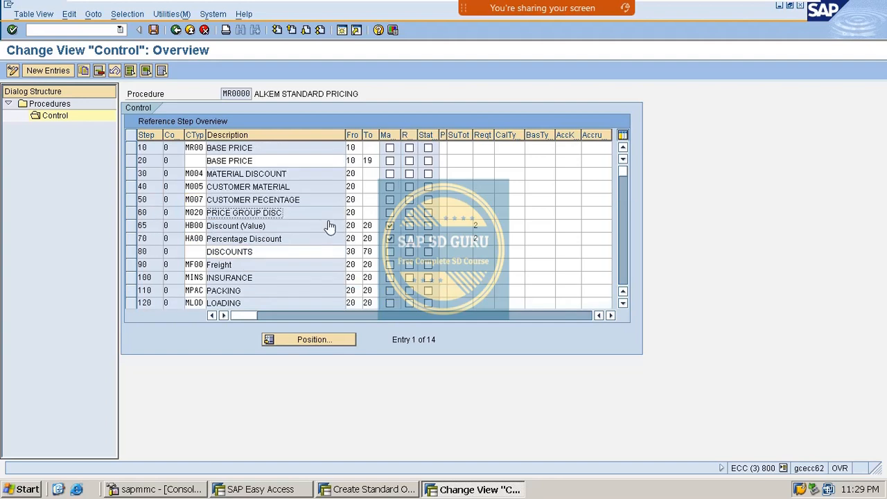
double_click(143, 174)
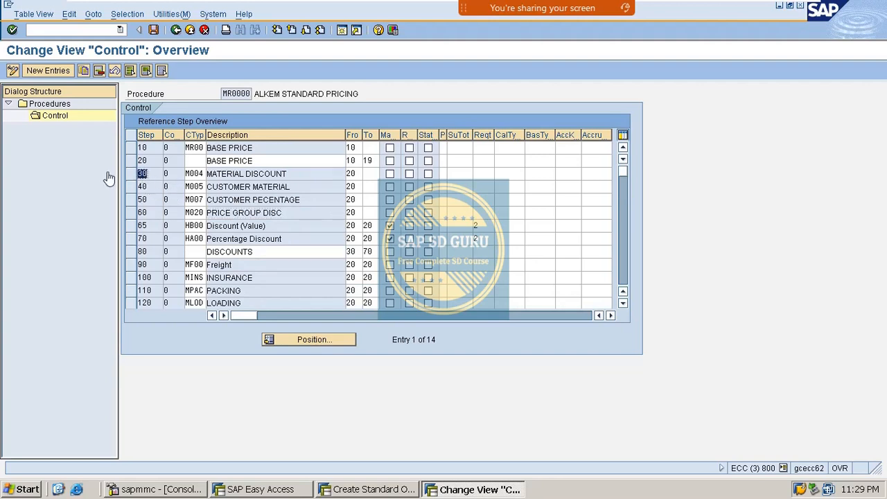
double_click(142, 239)
drag(355, 254, 302, 250)
click(379, 253)
- Switch to the standard order and compare the DISCOUNTS subtotal with the condition values of the individual discounts
key(alt+Tab)
scroll(157, 283, down, 1)
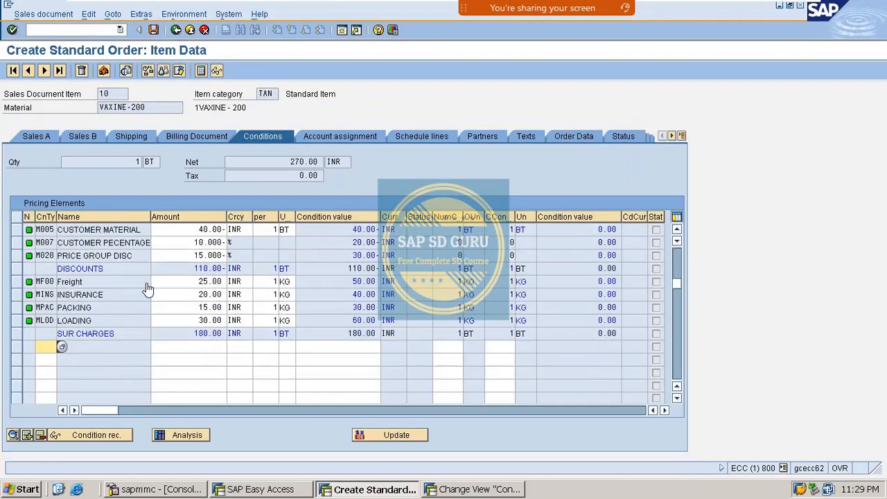
scroll(157, 283, up, 1)
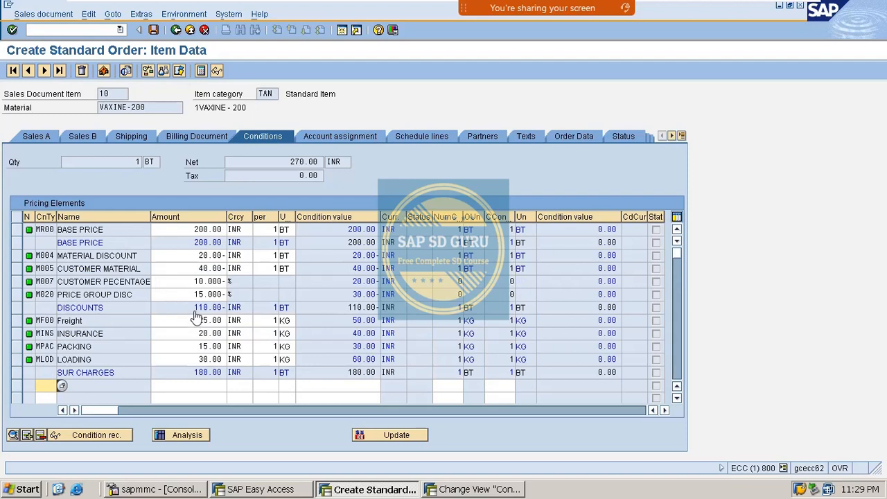
drag(194, 307, 225, 310)
drag(351, 257, 373, 307)
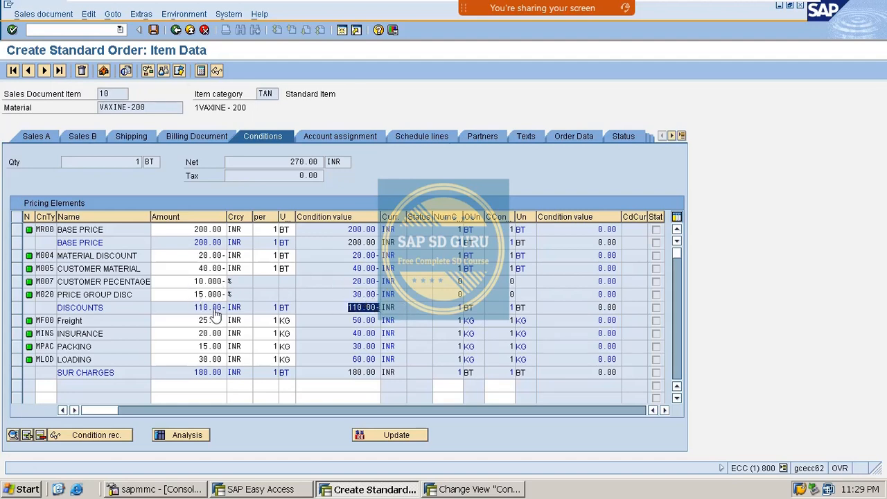
- Return to the pricing procedure and examine the step range of the SUR CHARGES subtotal from freight to loading
key(alt+Tab)
scroll(228, 281, down, 2)
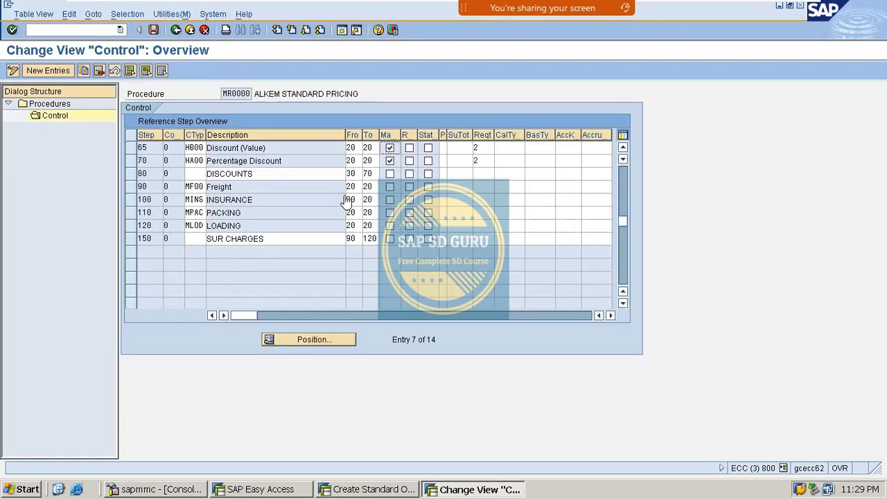
click(152, 191)
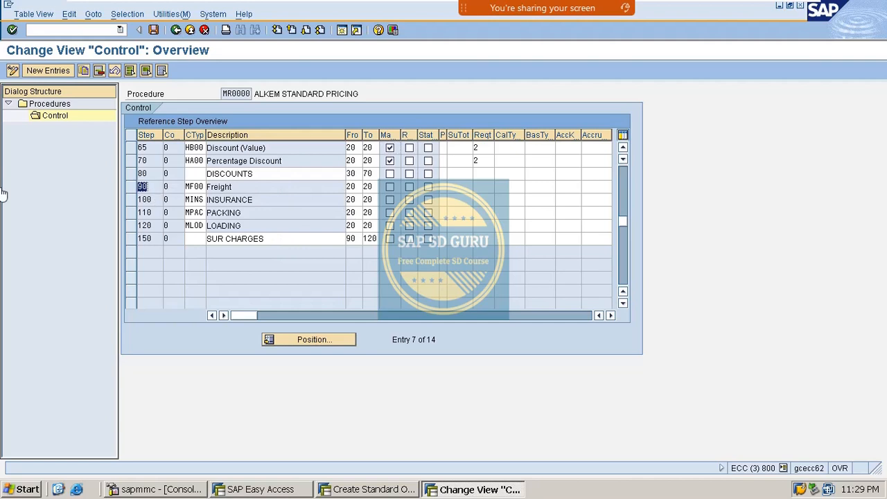
click(157, 228)
click(352, 241)
click(368, 242)
- Switch to the order item and compare the SUR CHARGES subtotal with the freight, insurance, packing and loading condition values
key(alt+Tab)
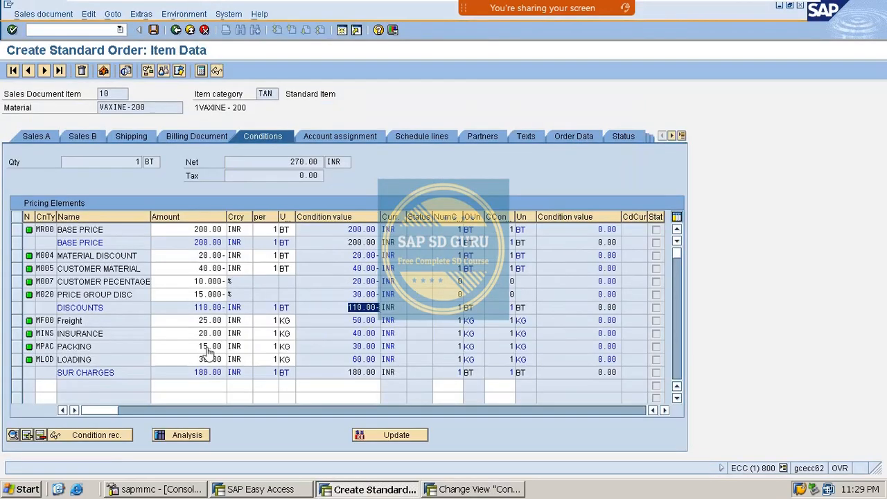
click(192, 376)
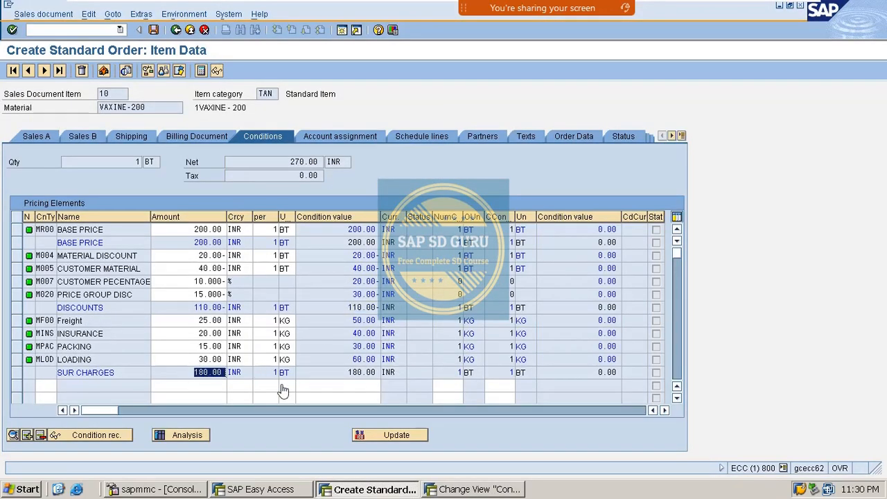
click(362, 321)
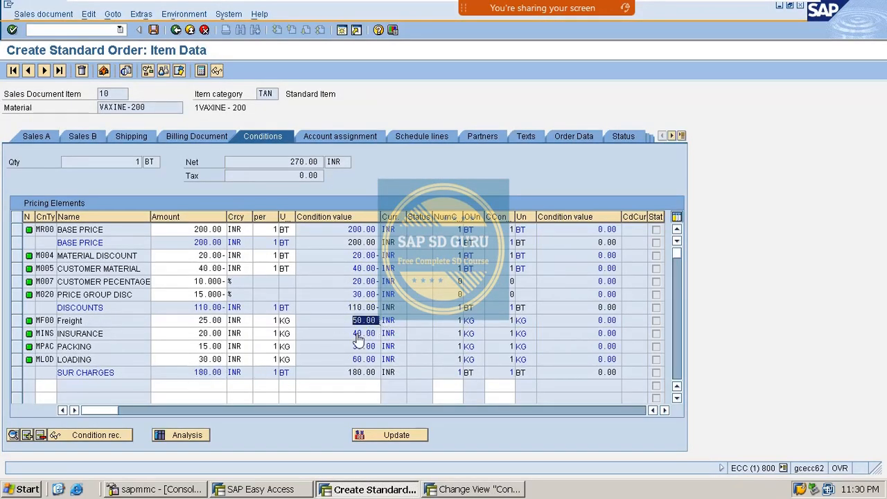
click(371, 334)
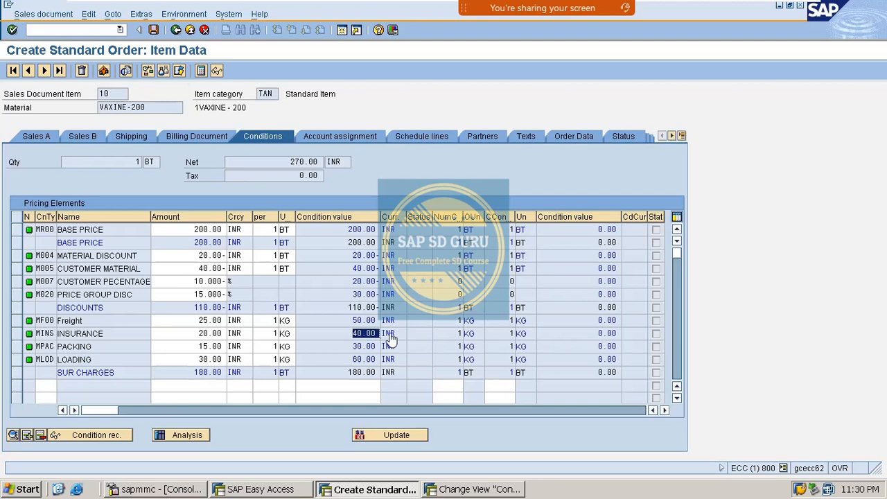
click(354, 347)
click(346, 359)
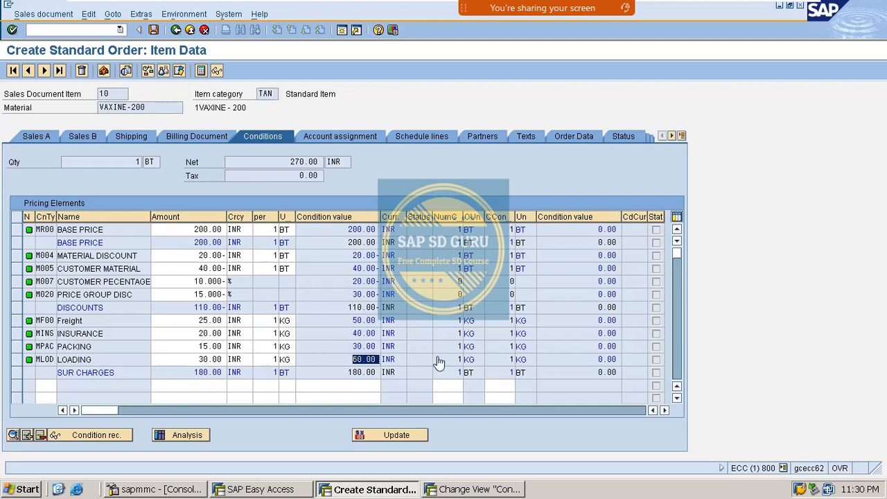
click(185, 374)
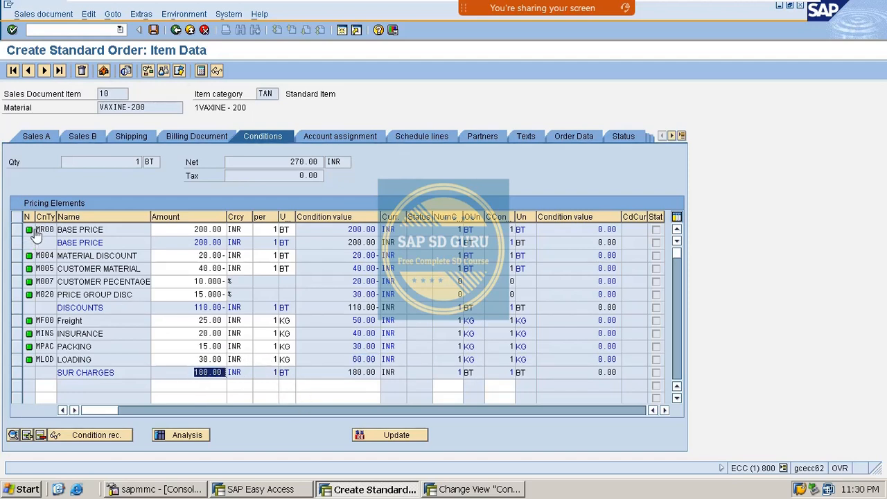
- Check the item's net value against the base price, discounts and surcharges amounts
click(201, 231)
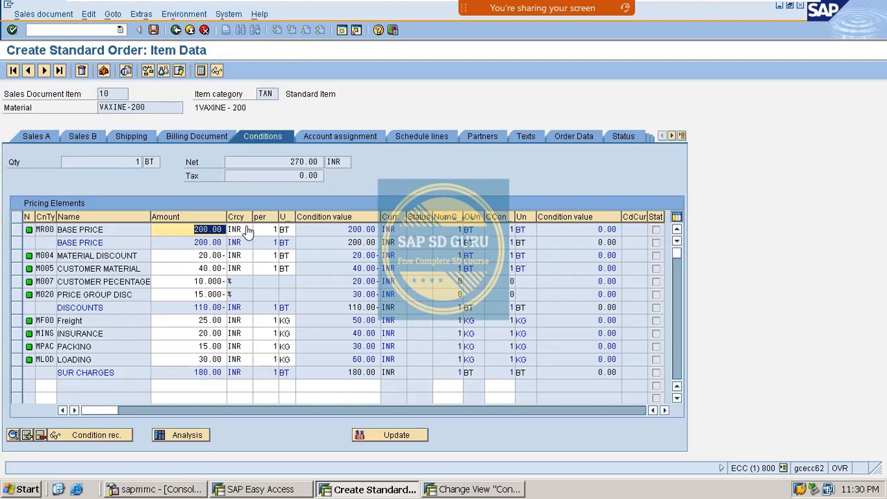
click(198, 308)
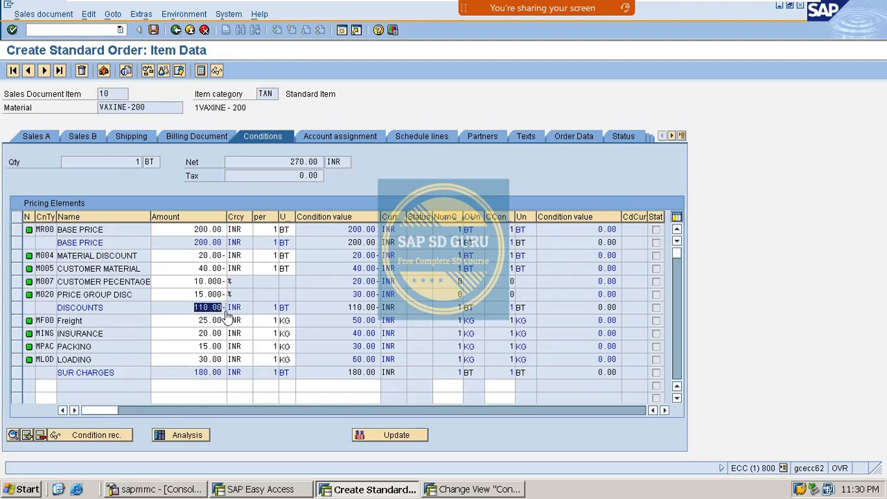
click(194, 373)
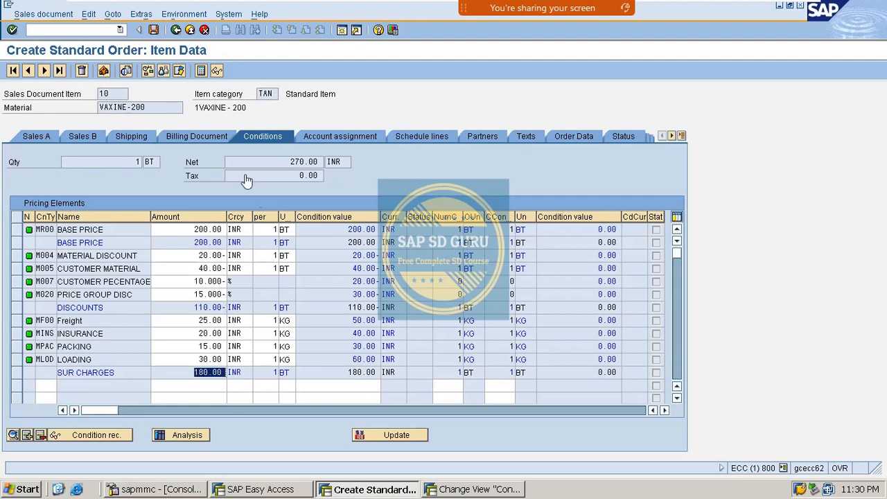
click(281, 165)
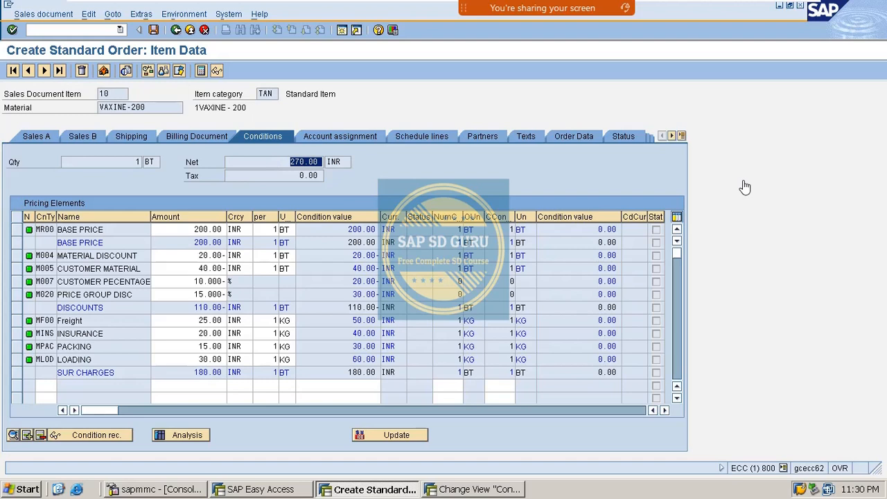